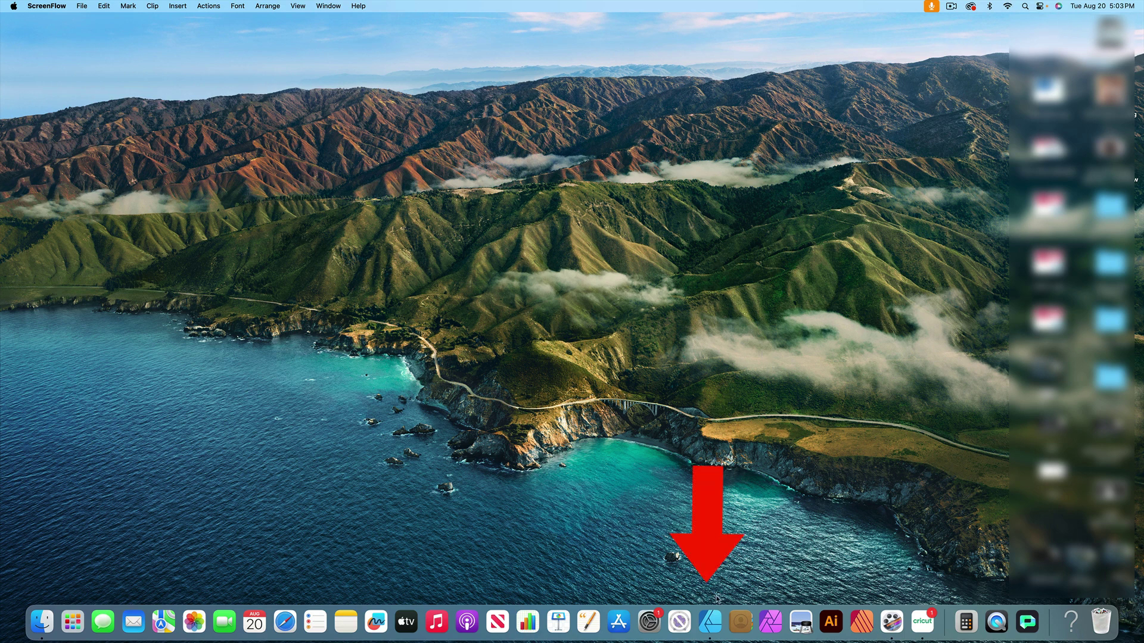
- Open Affinity Designer and create a new Letter-size print document, 8.5 by 11 in
click(712, 624)
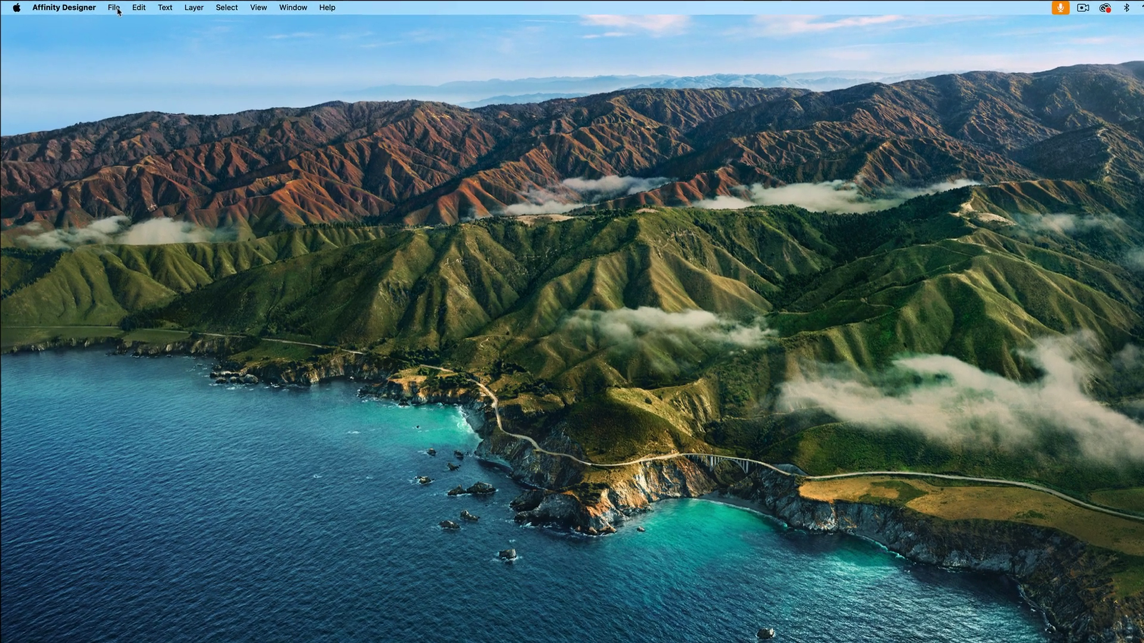
click(103, 8)
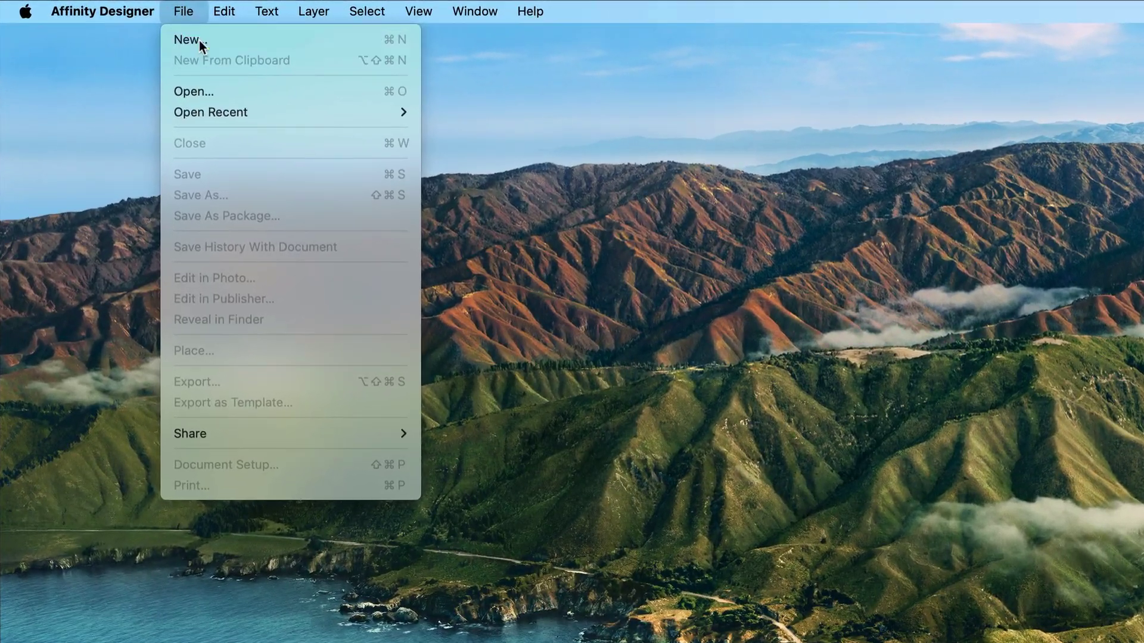
click(164, 34)
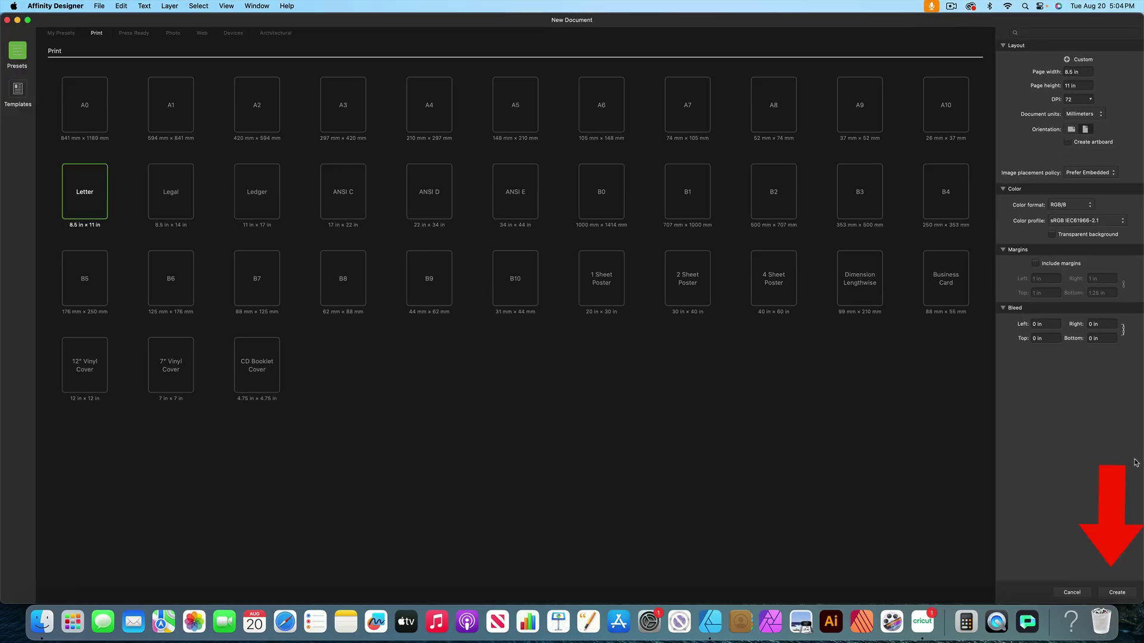
click(1125, 593)
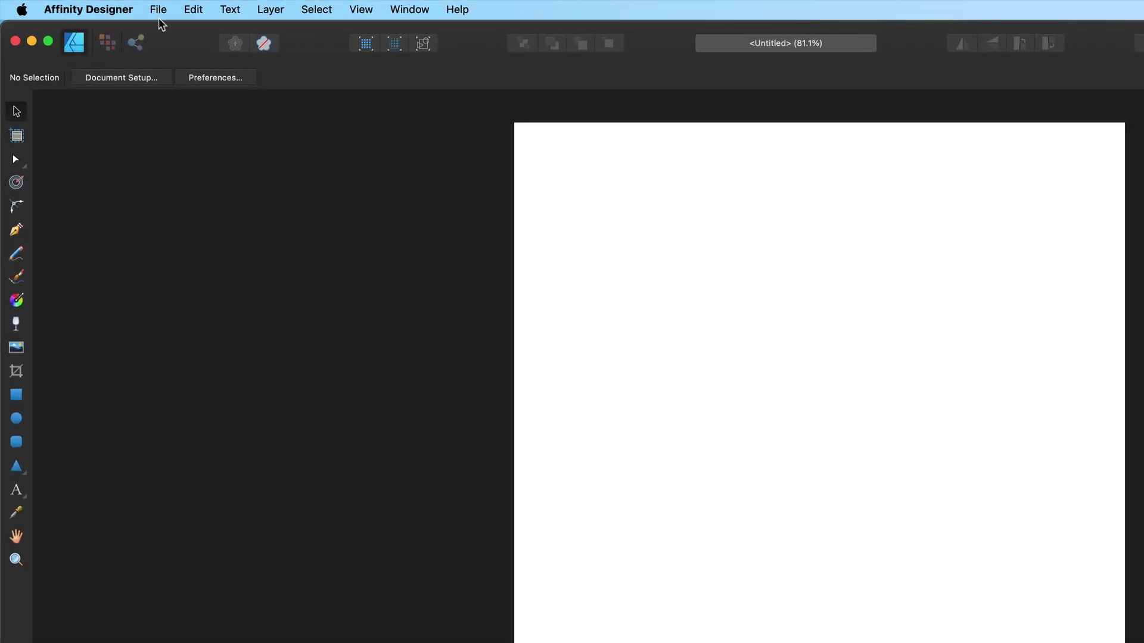
- Open the file EtsyDavidsSling.pdf from the David's Sling folder on the Desktop
click(158, 10)
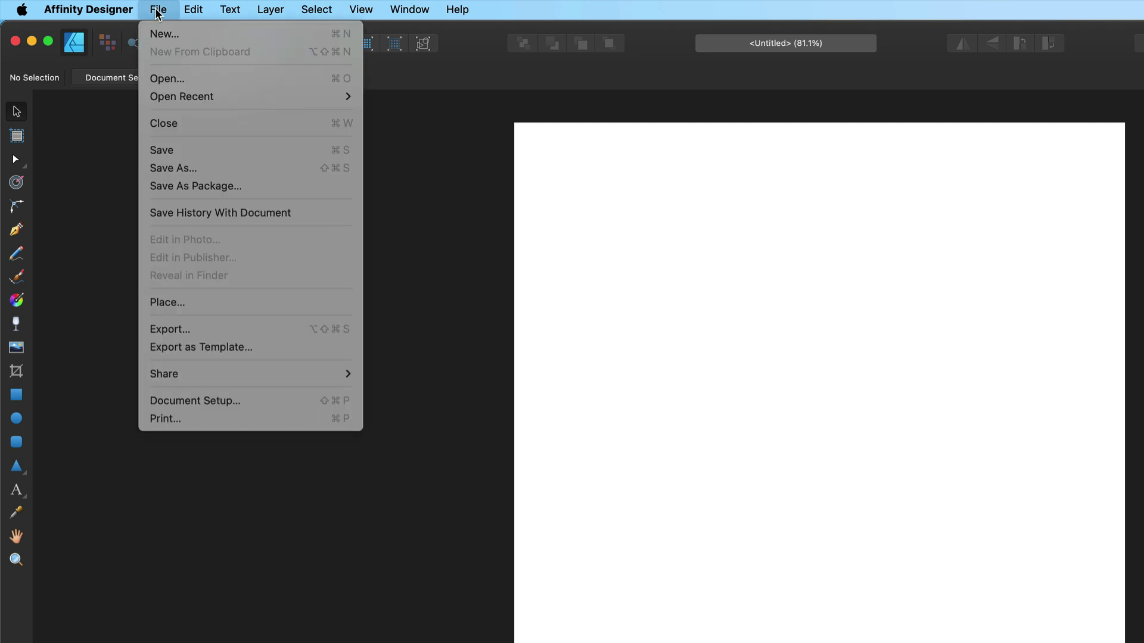
click(183, 74)
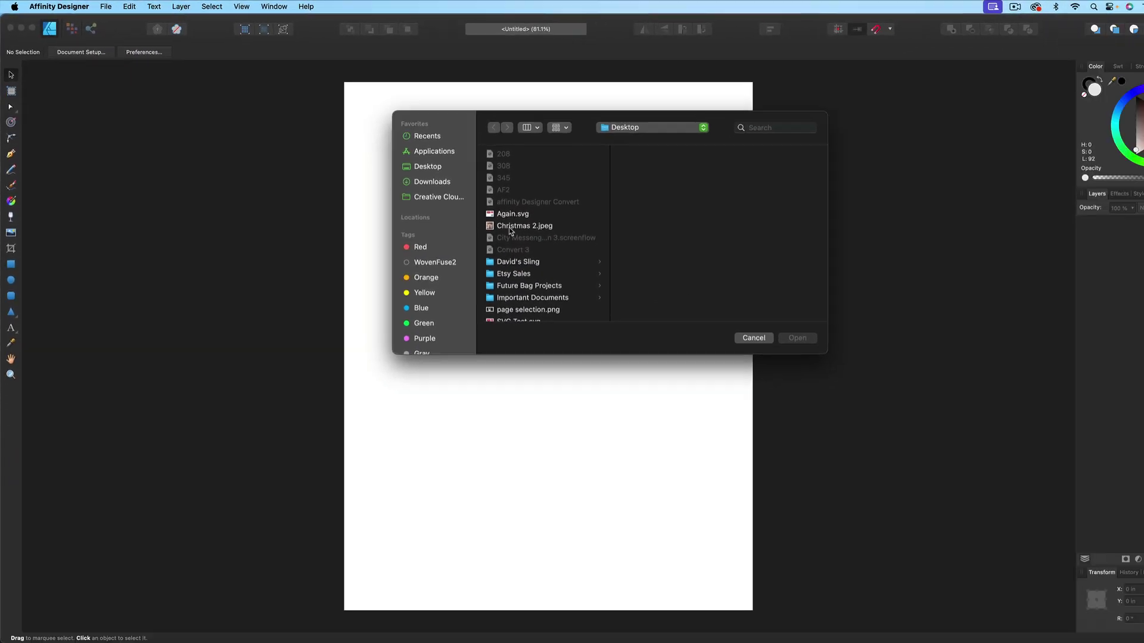
click(539, 263)
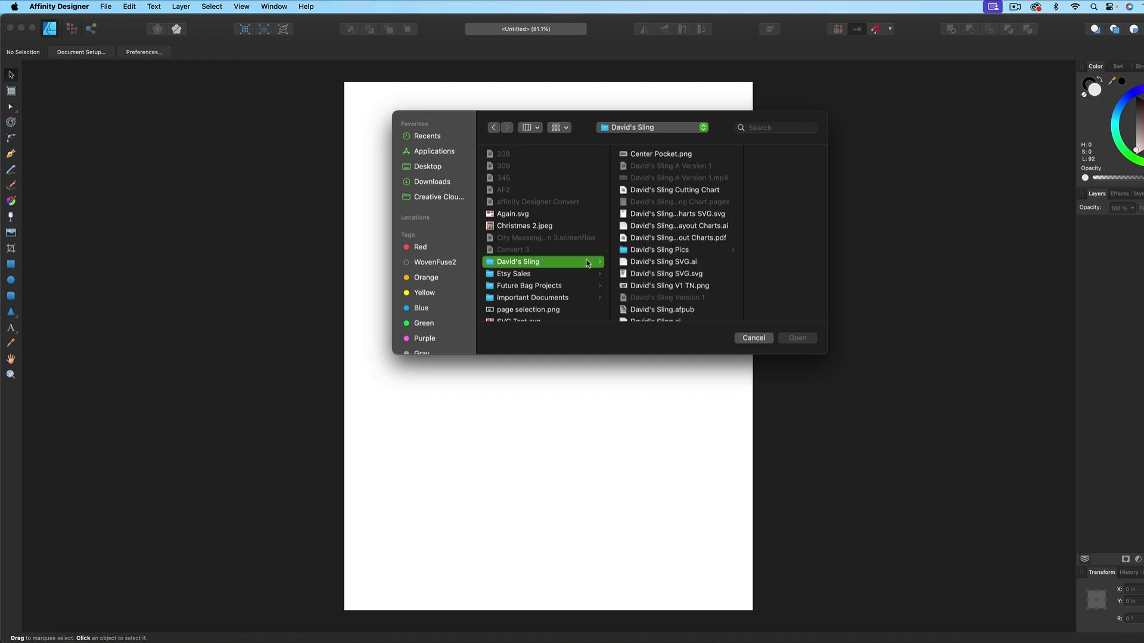
scroll(702, 216, down, 5)
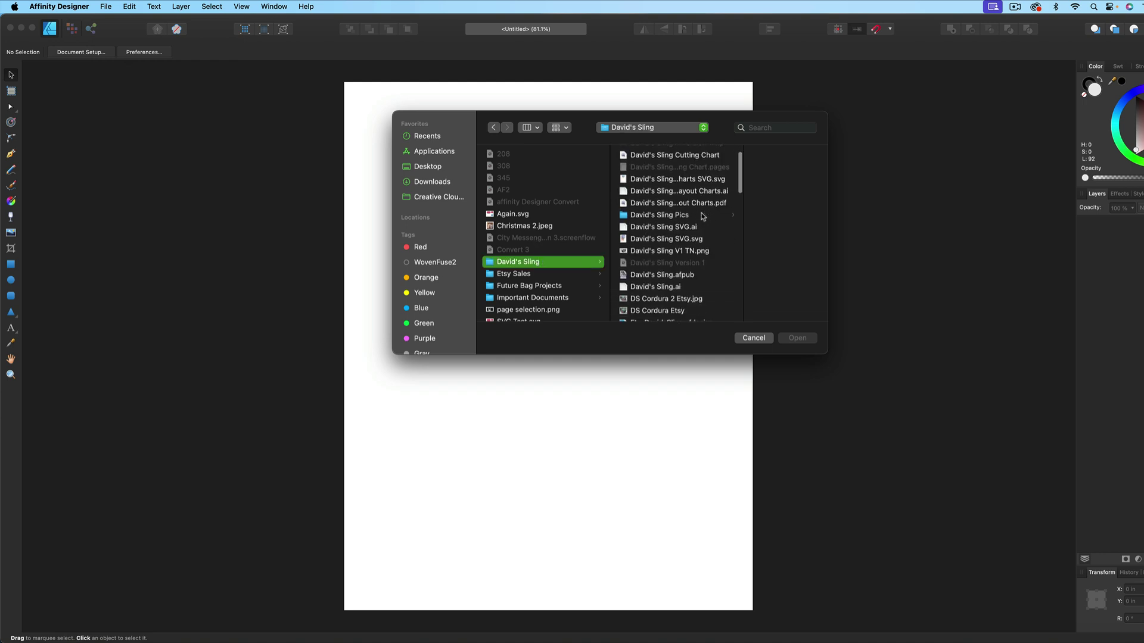
scroll(702, 217, down, 4)
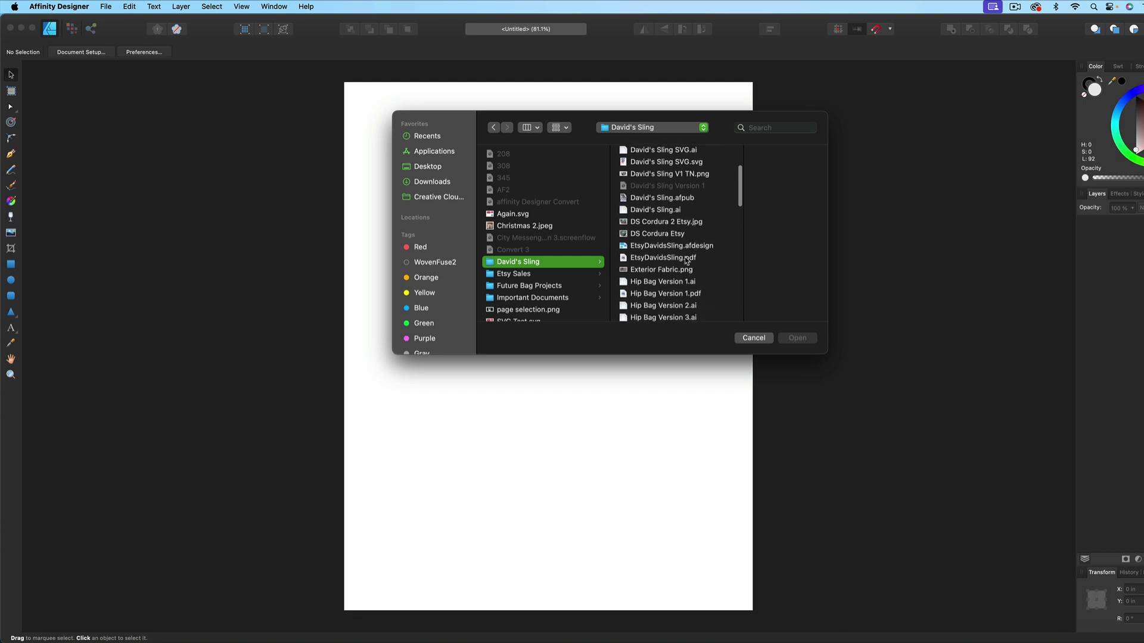
click(687, 257)
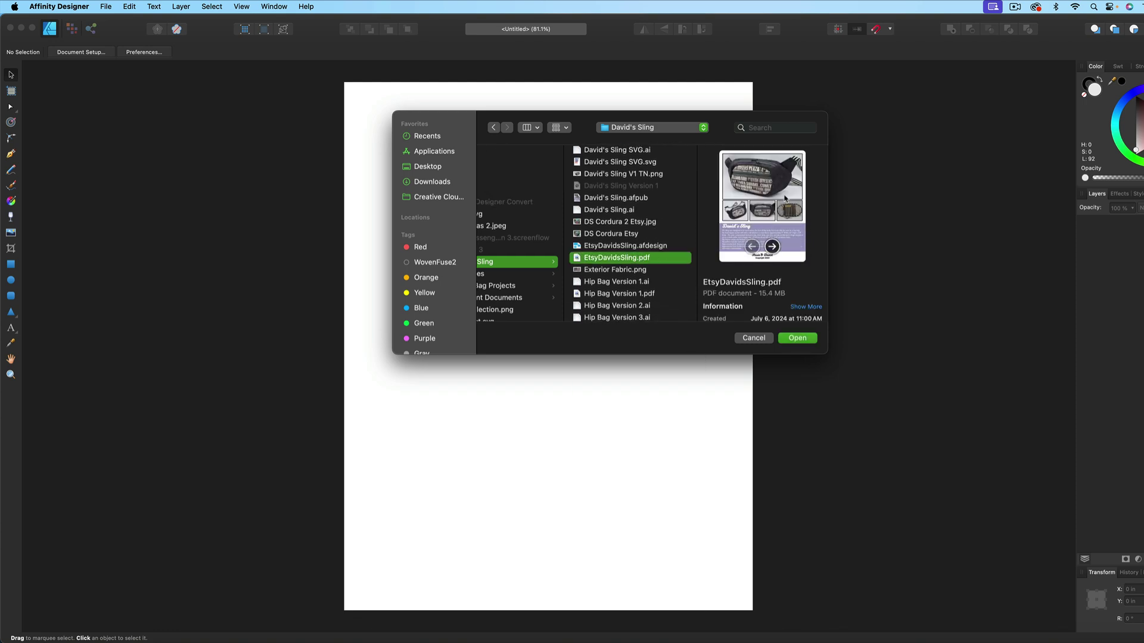
click(799, 338)
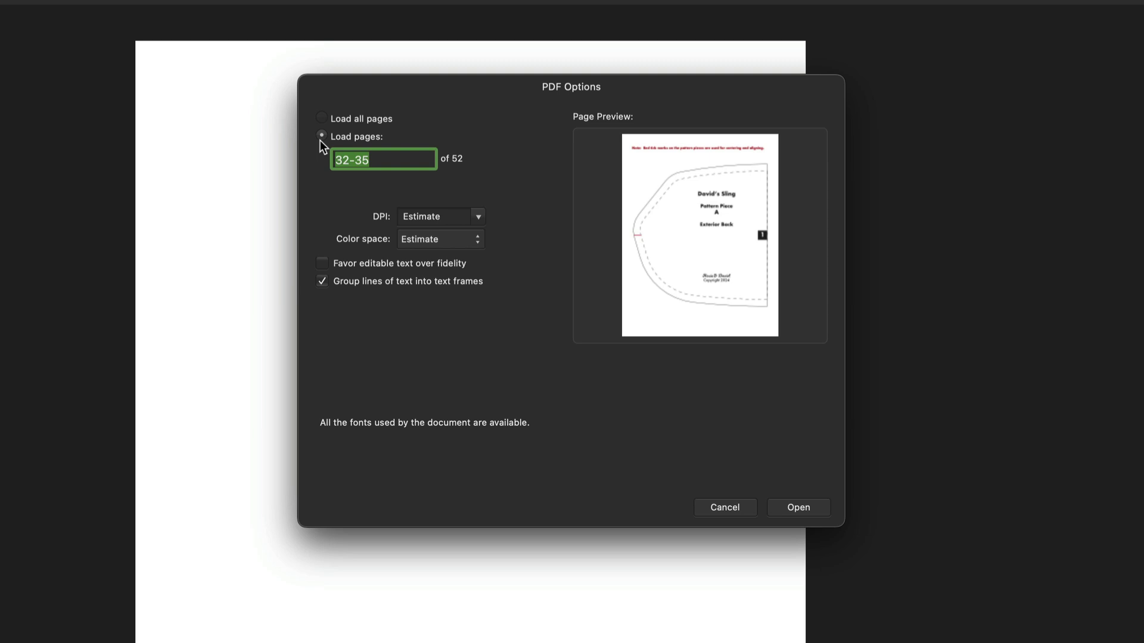
- Load only pages 32-35 of the PDF and open them for editing
click(405, 119)
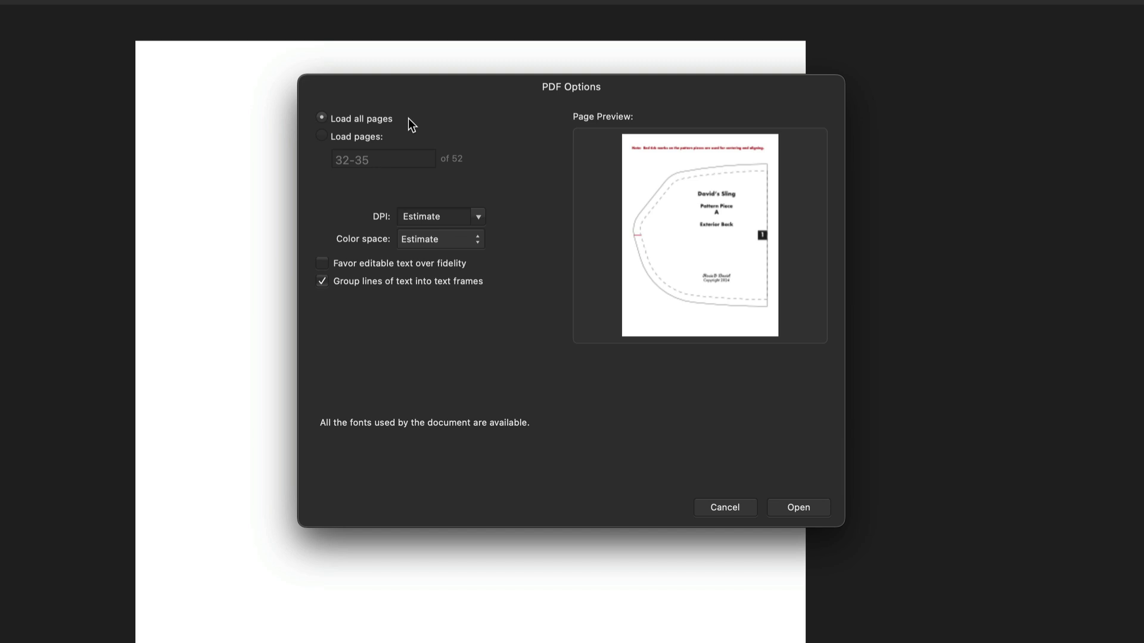
click(321, 134)
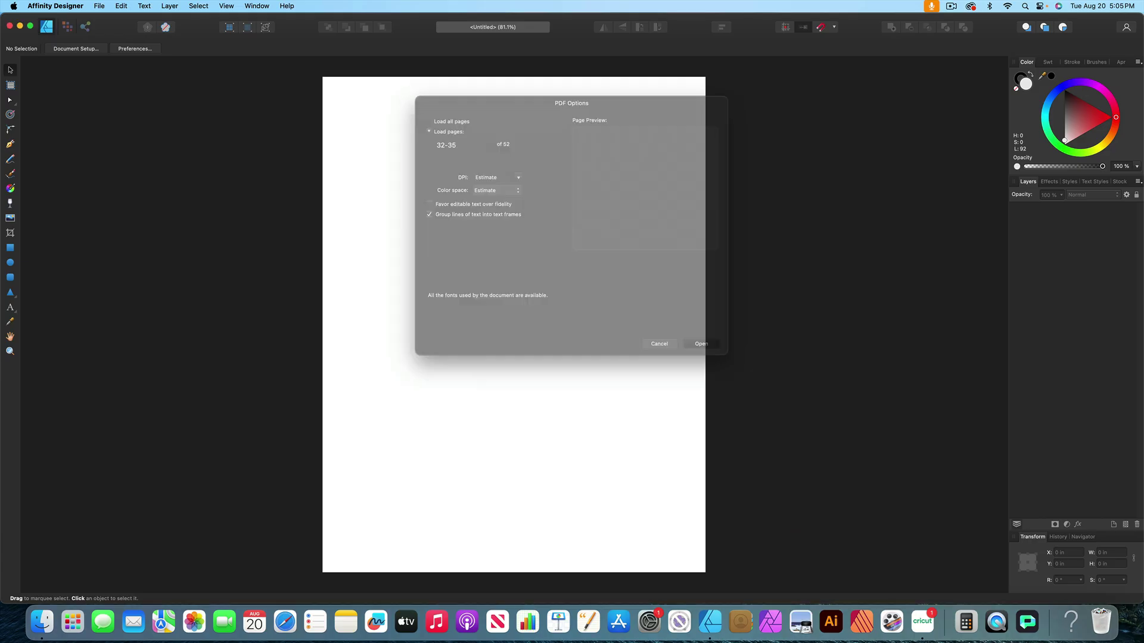
click(799, 507)
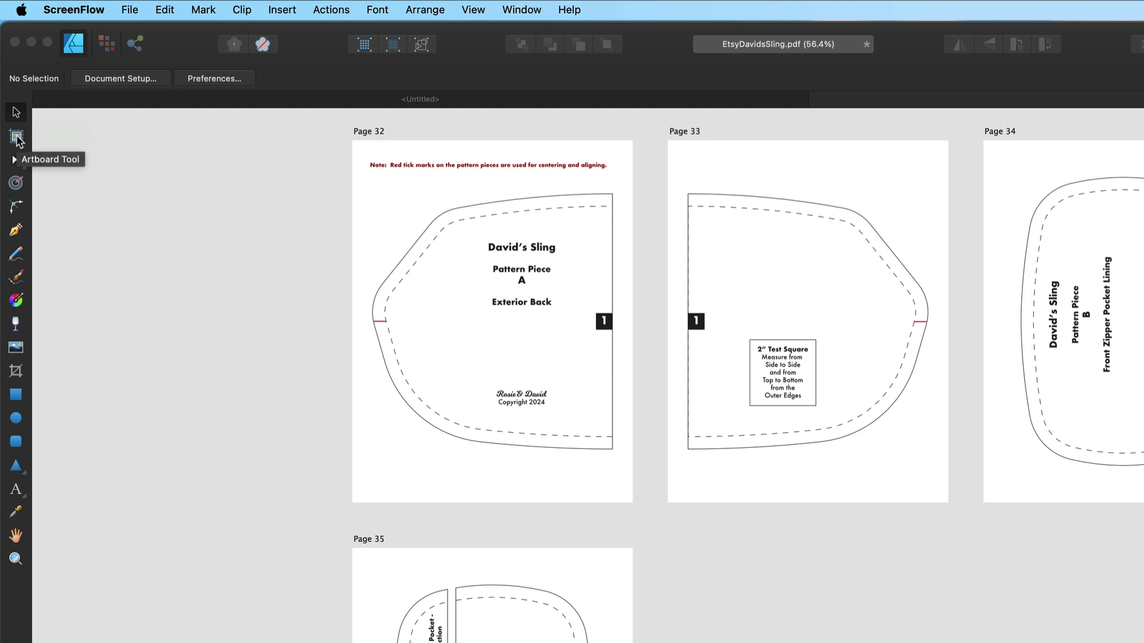
- Select the Page 33 artboard with the Artboard Tool
click(18, 140)
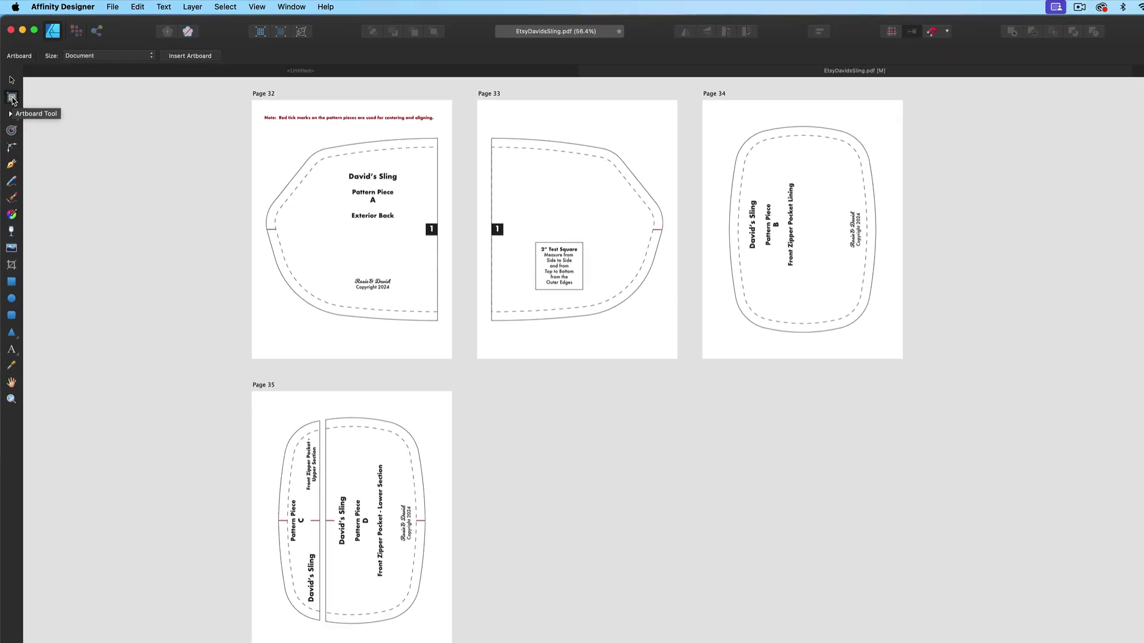
click(237, 113)
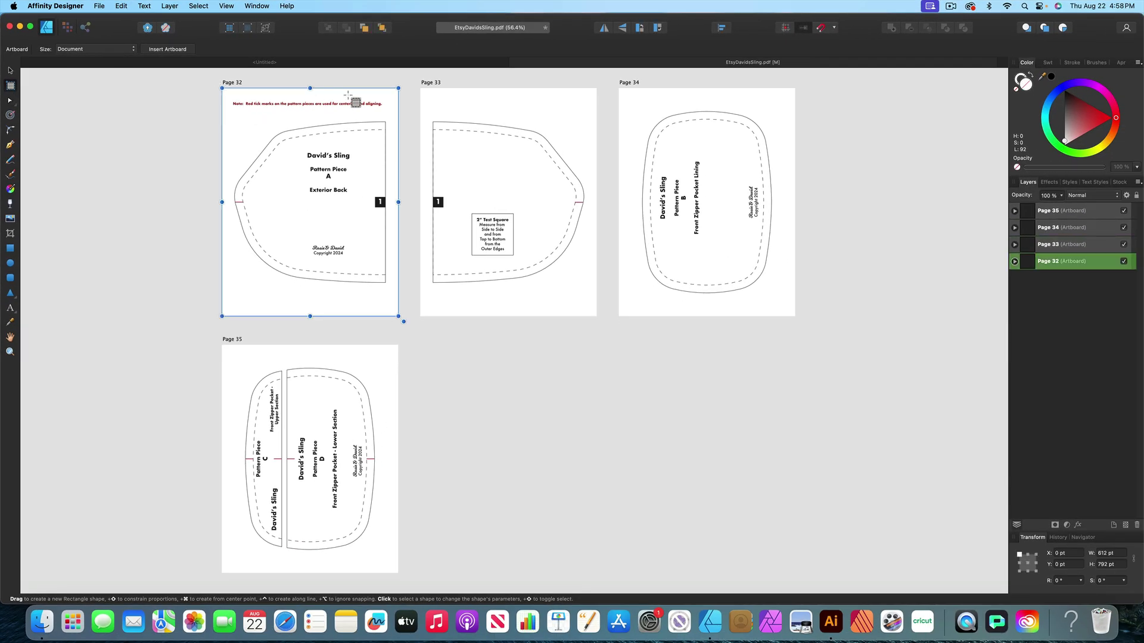
click(437, 104)
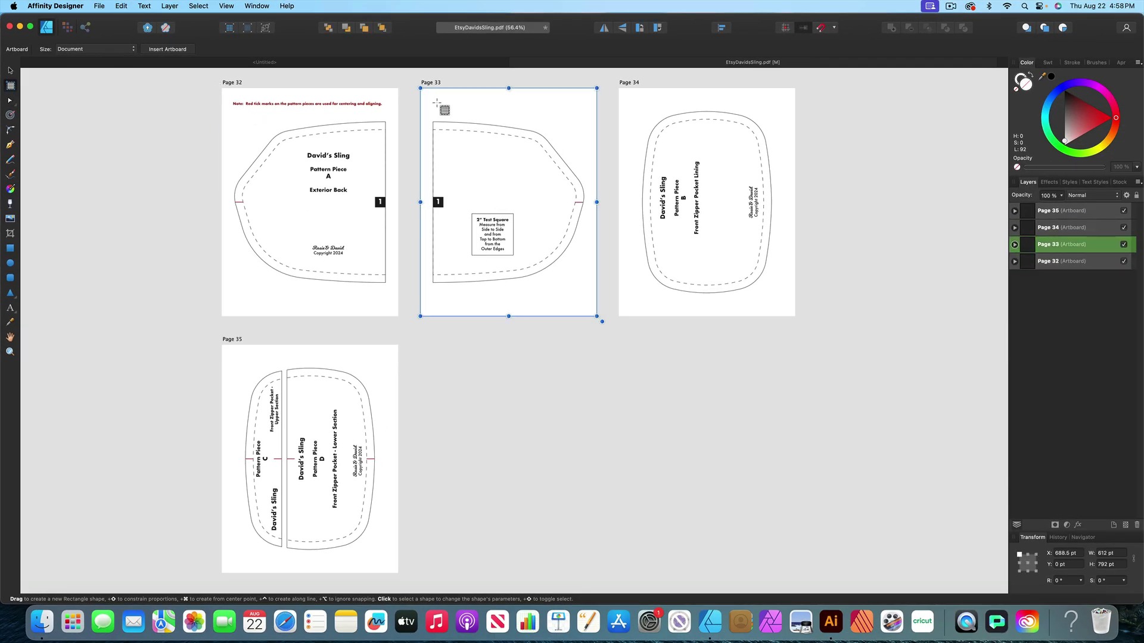
click(633, 106)
click(558, 102)
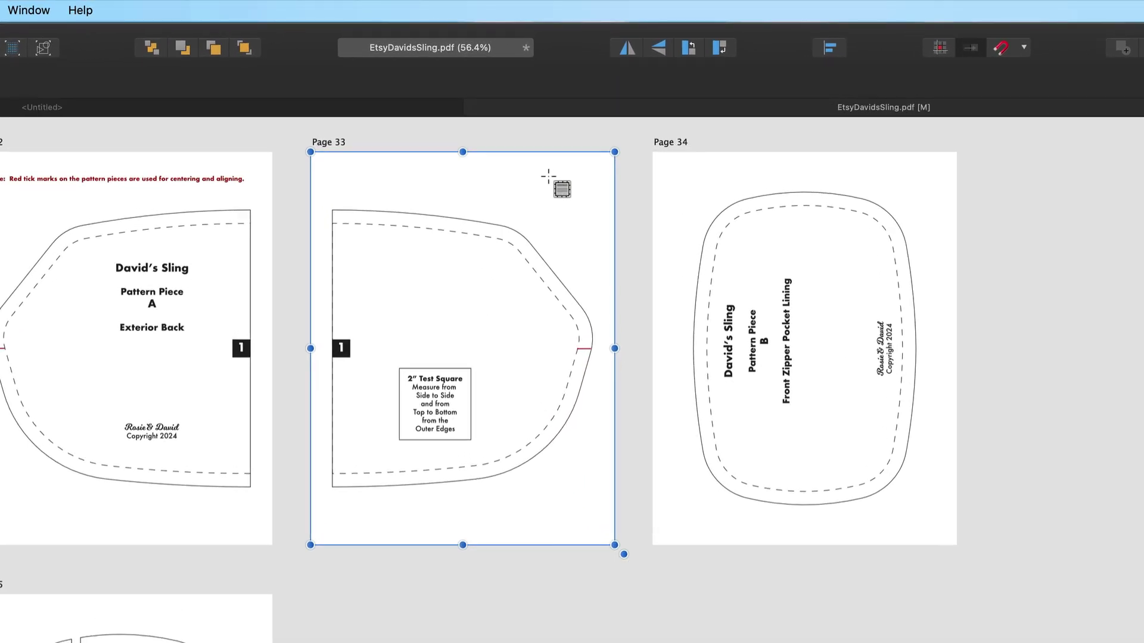
- Try deleting the Page 33 artboard together with its objects, and undo the deletion
key(Delete)
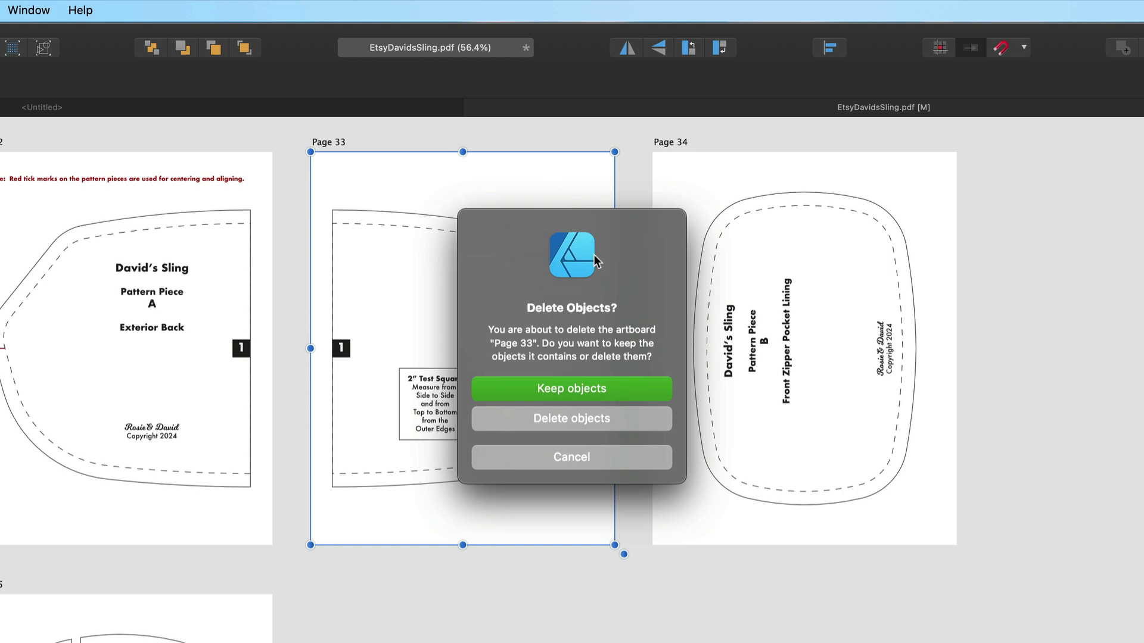
click(564, 420)
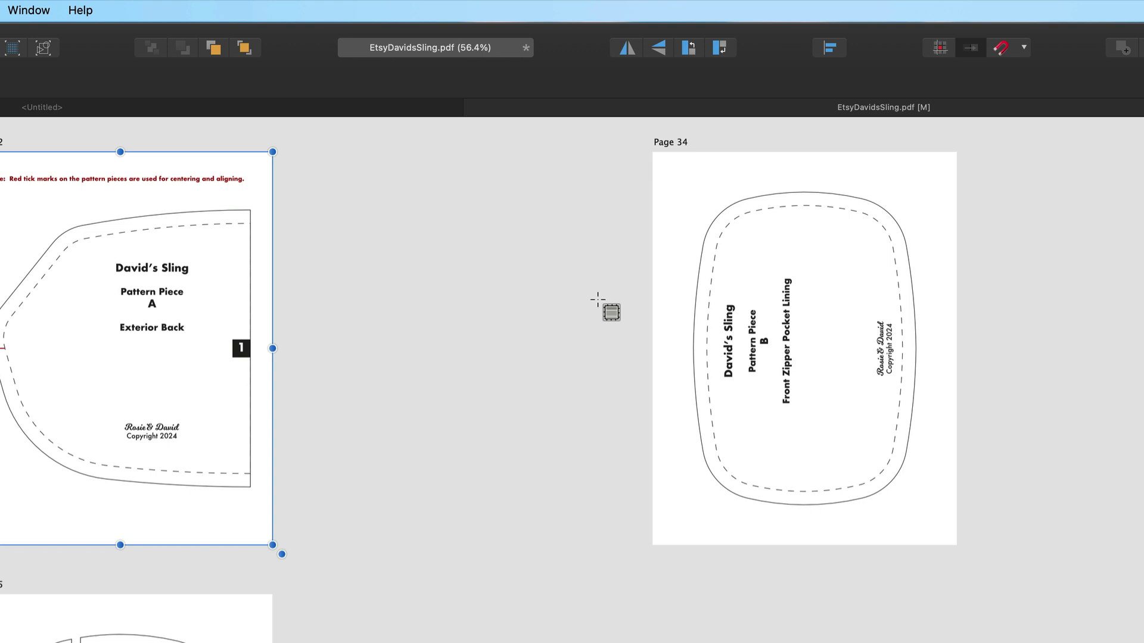
key(super+z)
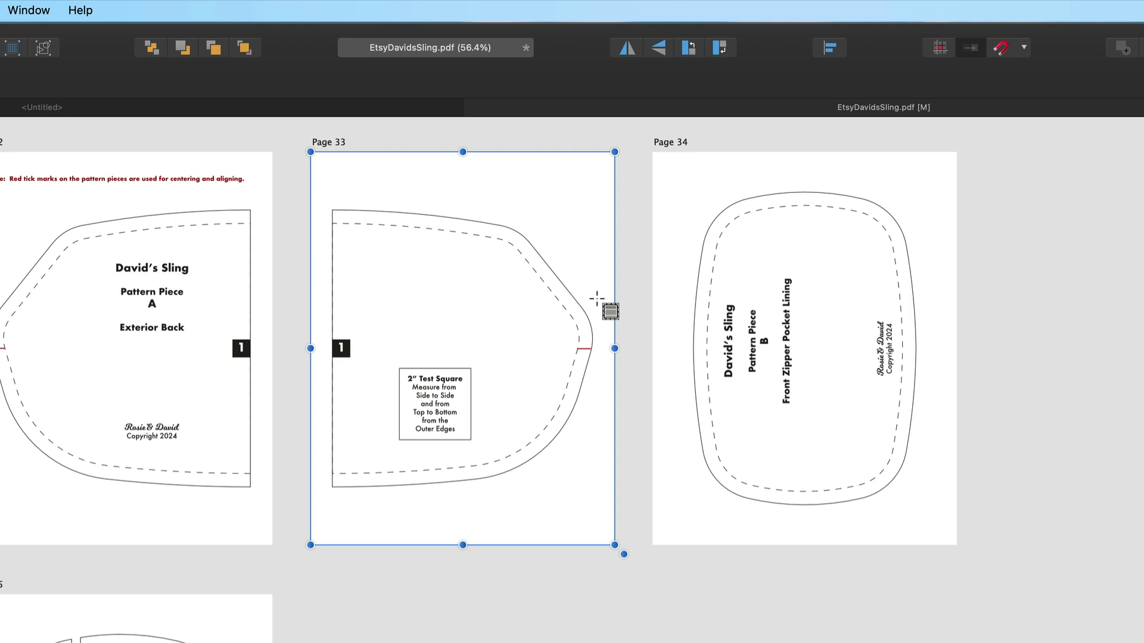
- Delete the Page 33, Page 34 and Page 35 artboards while keeping the pattern objects they contain
key(Delete)
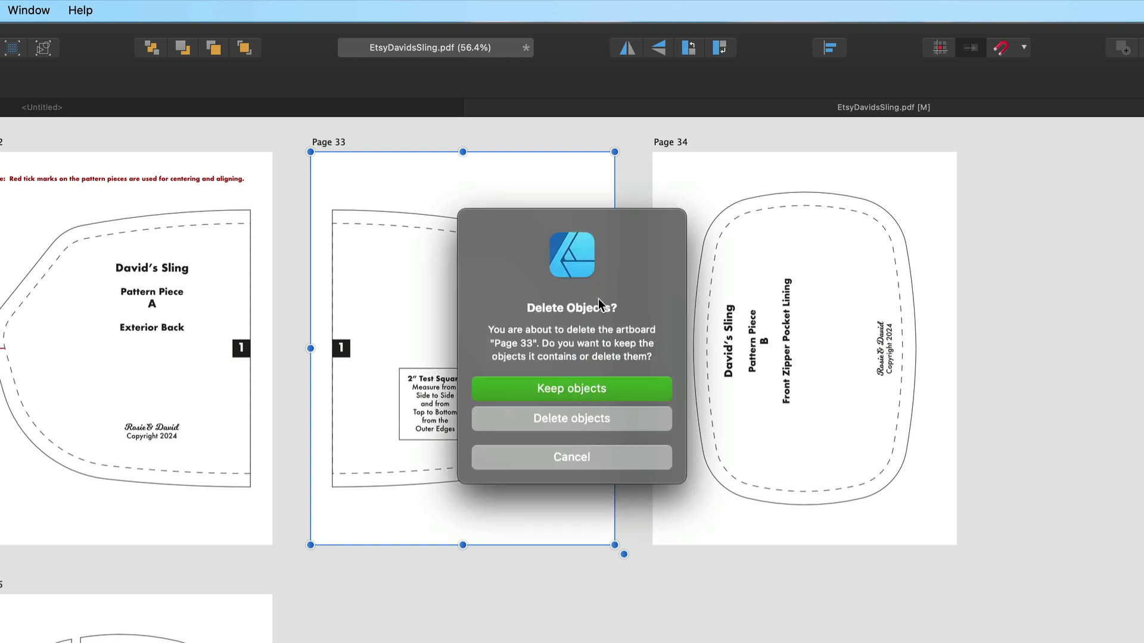
click(618, 389)
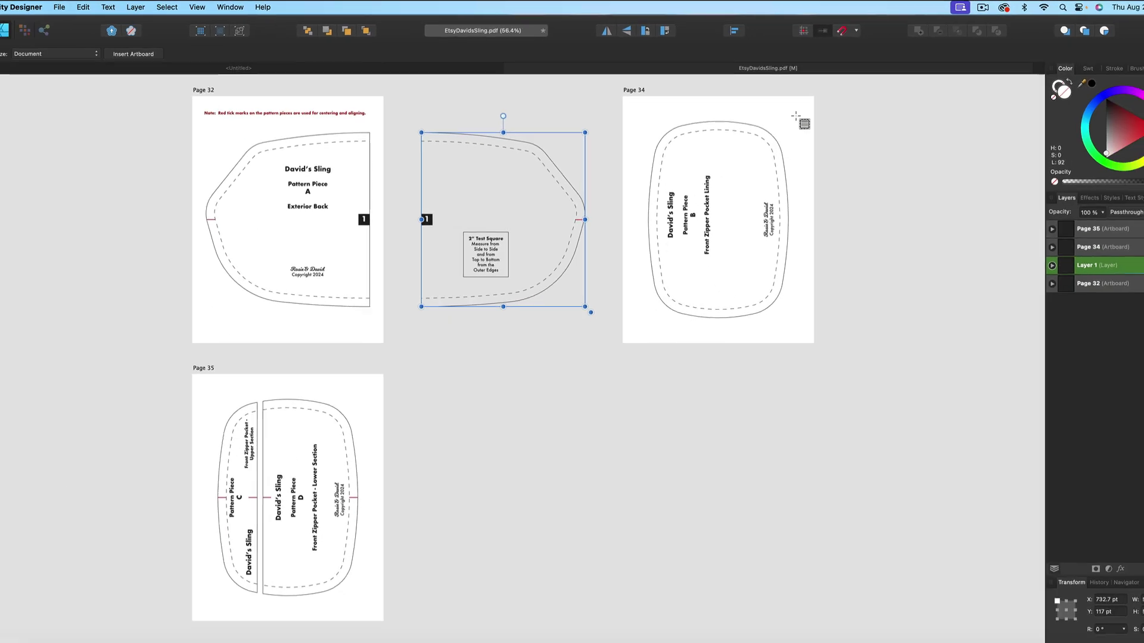
click(833, 136)
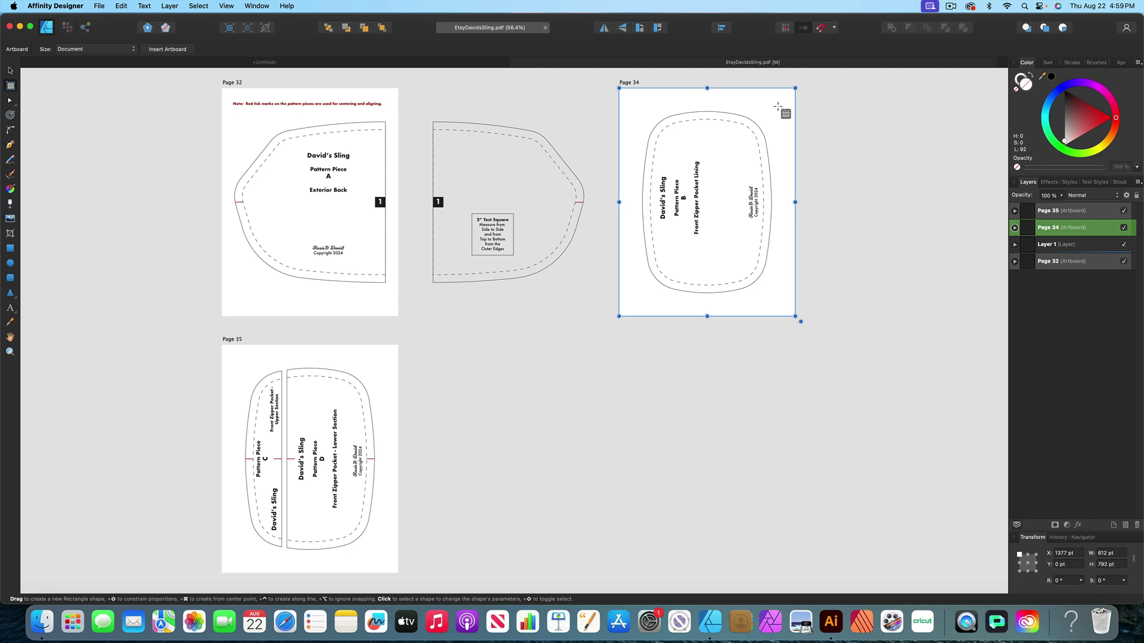
key(Delete)
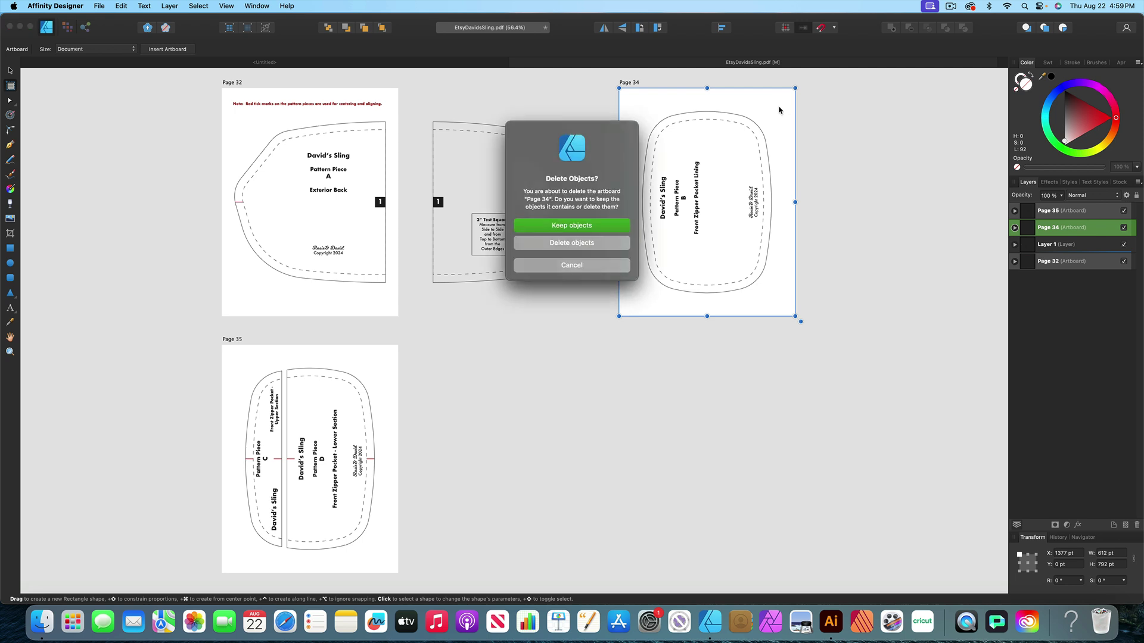
click(598, 227)
click(362, 357)
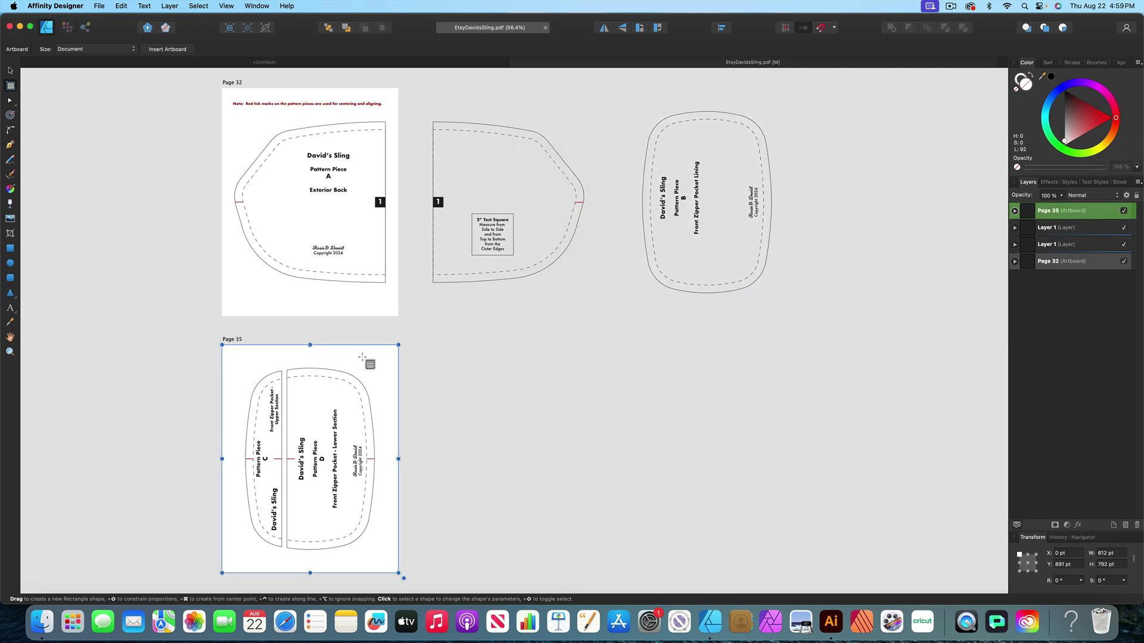
key(Delete)
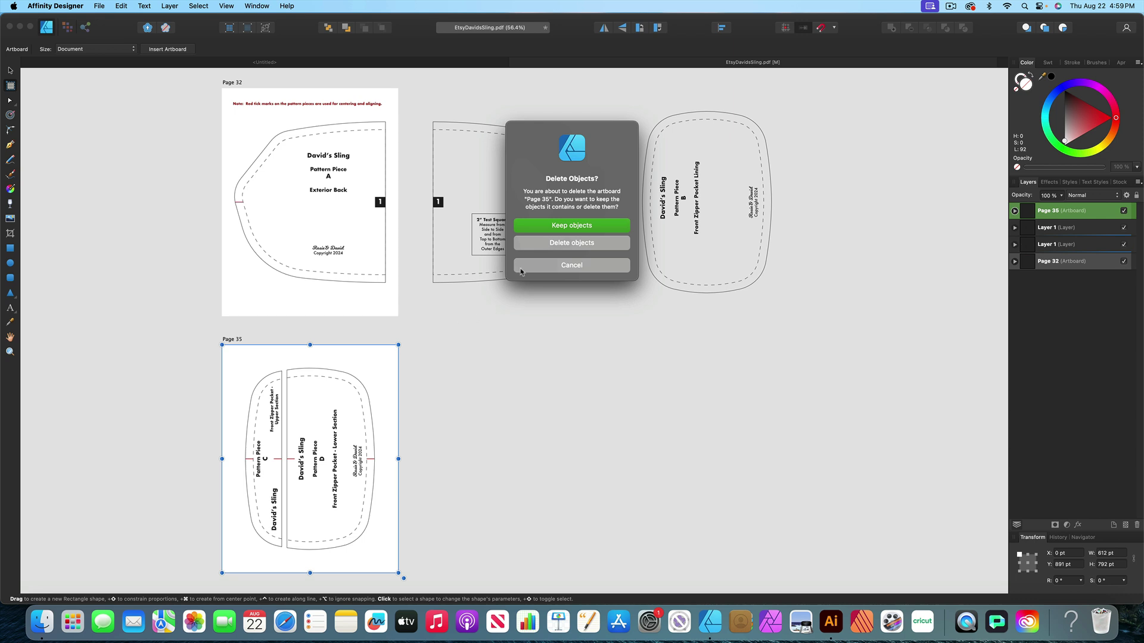
click(546, 225)
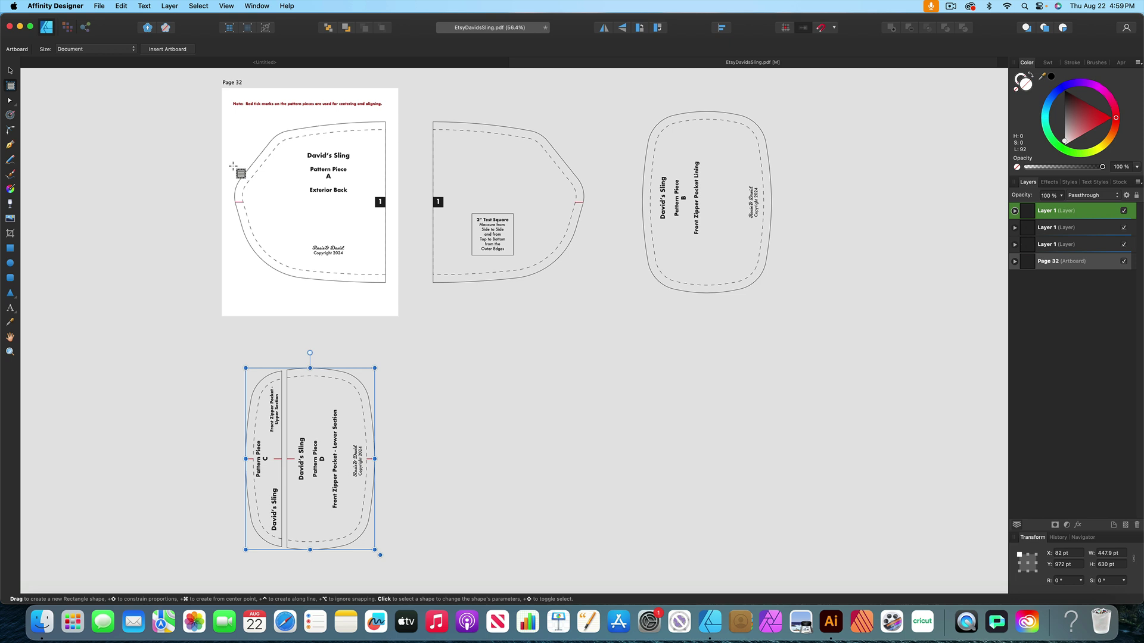
- Enlarge the Page 32 artboard to about 3291 by 1691 pt so that it encloses all the pattern pieces
click(241, 174)
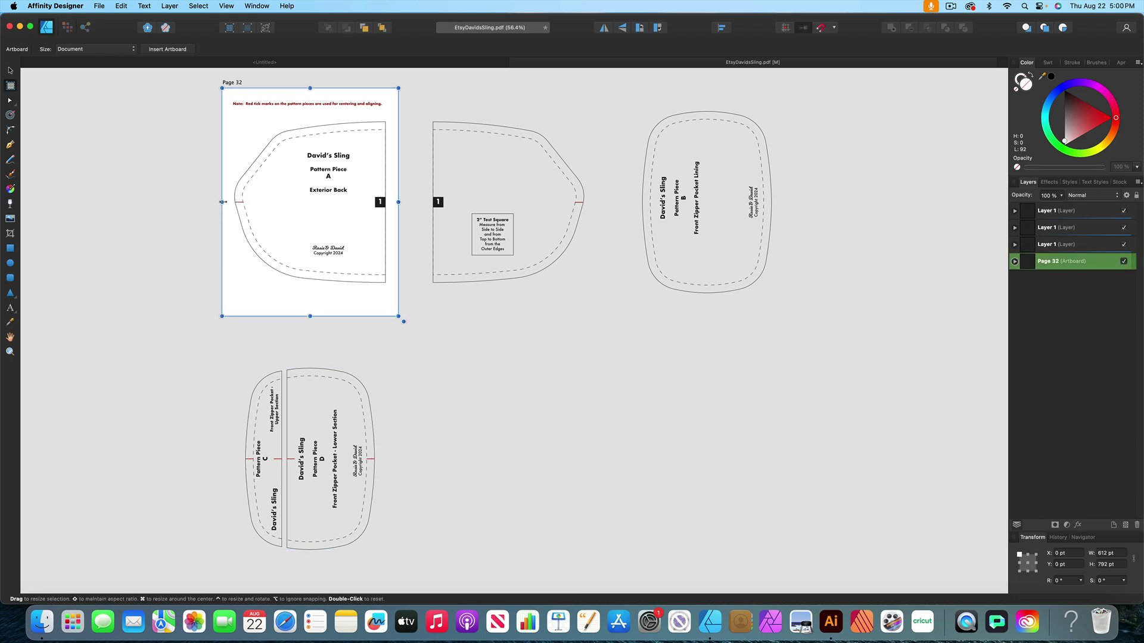
drag(224, 201, 51, 187)
drag(398, 202, 993, 235)
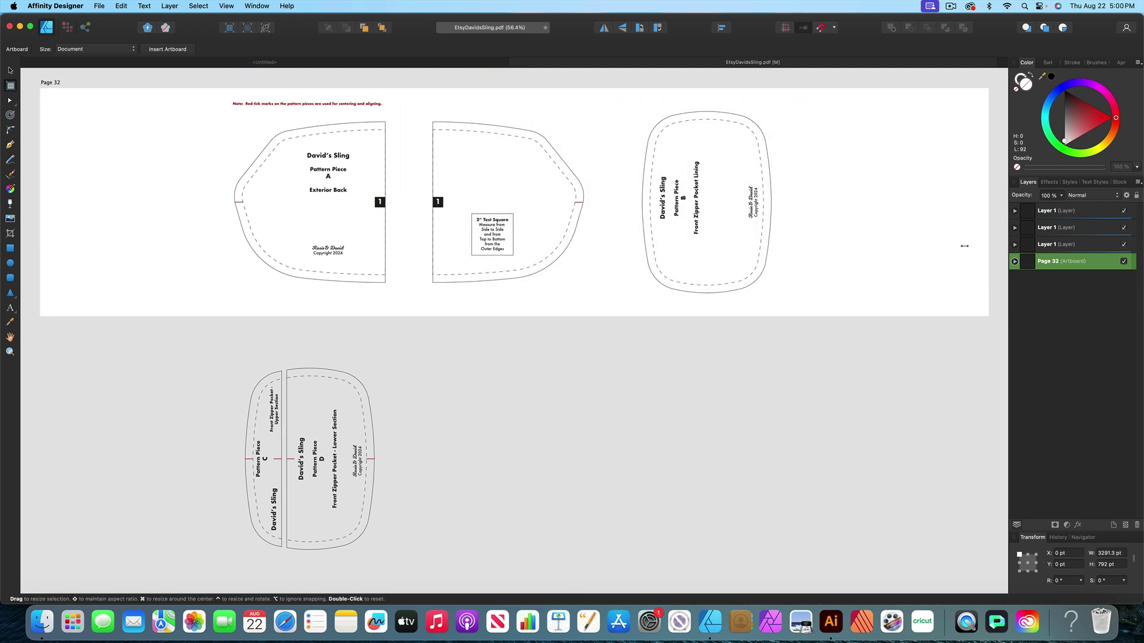
drag(512, 320, 505, 576)
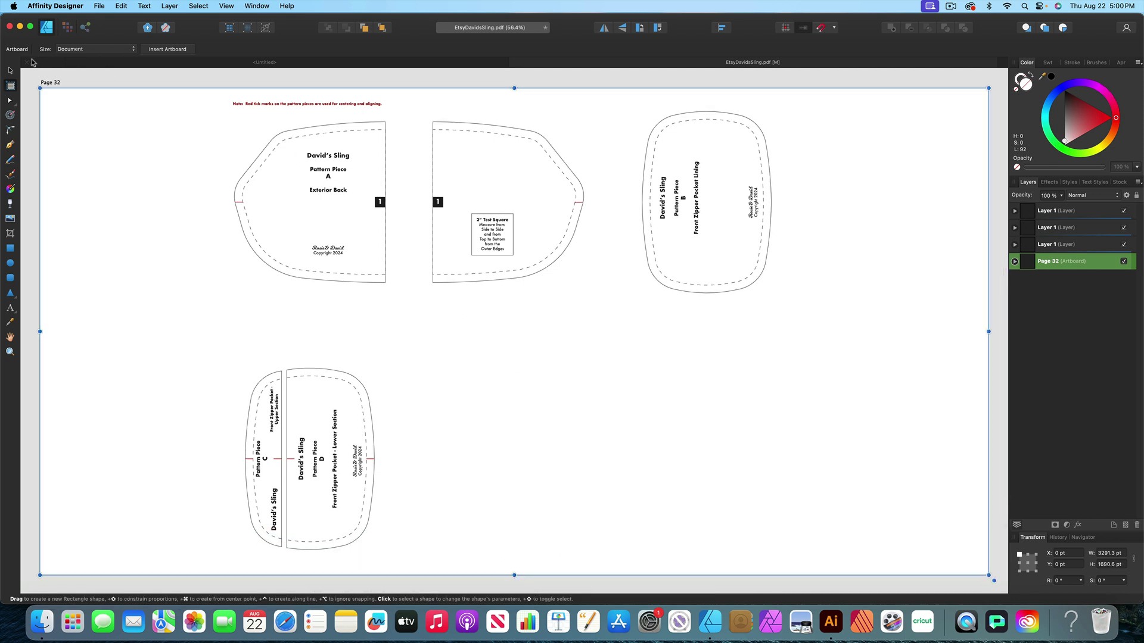
- Select both halves of pattern piece A with the Move Tool and shift them together toward the artboard's left edge
click(11, 71)
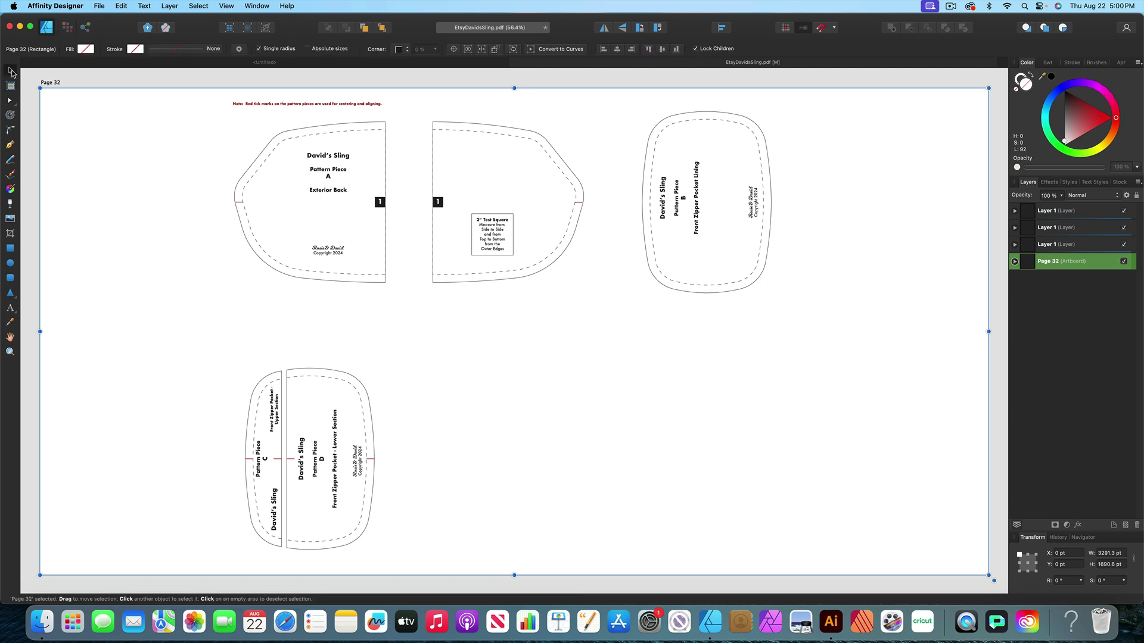
click(124, 121)
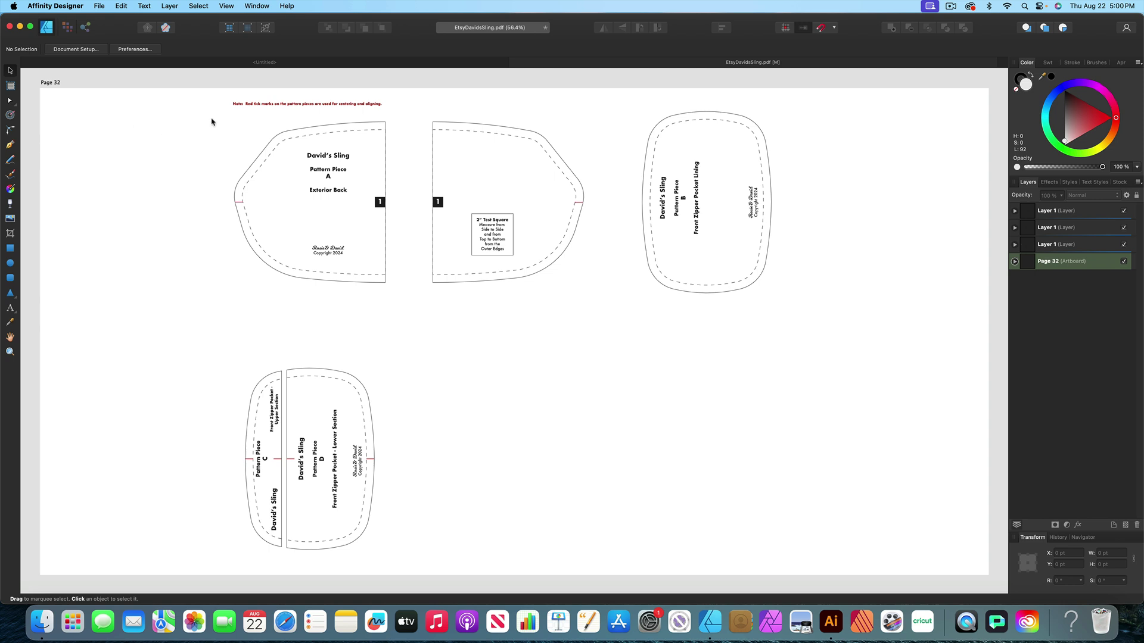
drag(212, 117, 601, 319)
drag(521, 131, 352, 129)
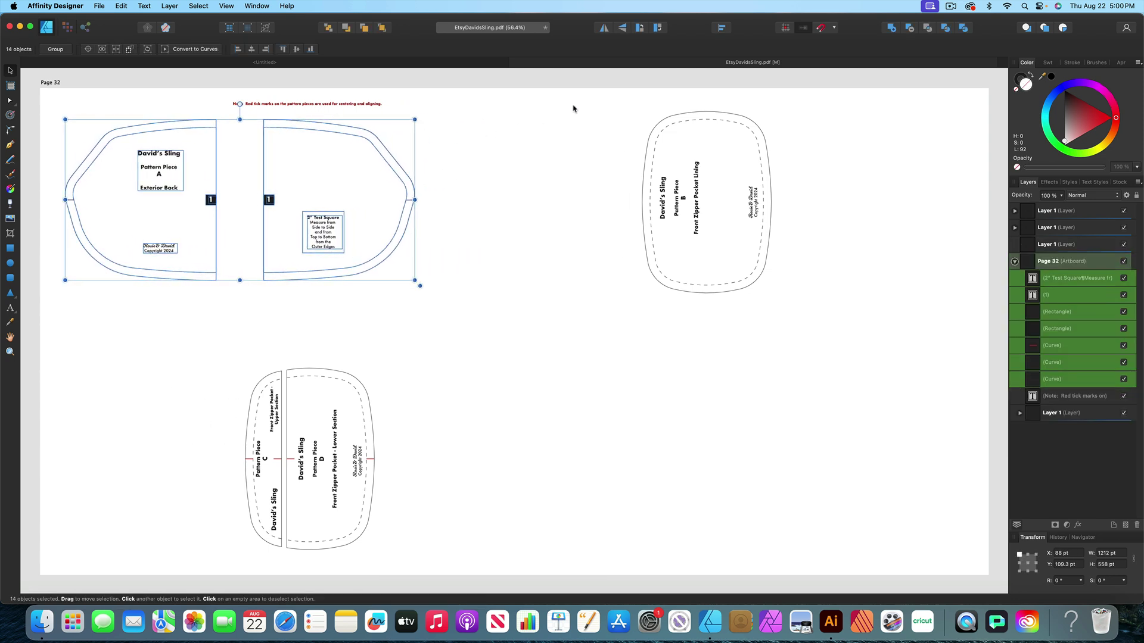
- Rotate pattern piece B and the paired pieces C and D by -90°, and place them in a row beside piece A
drag(598, 101, 812, 321)
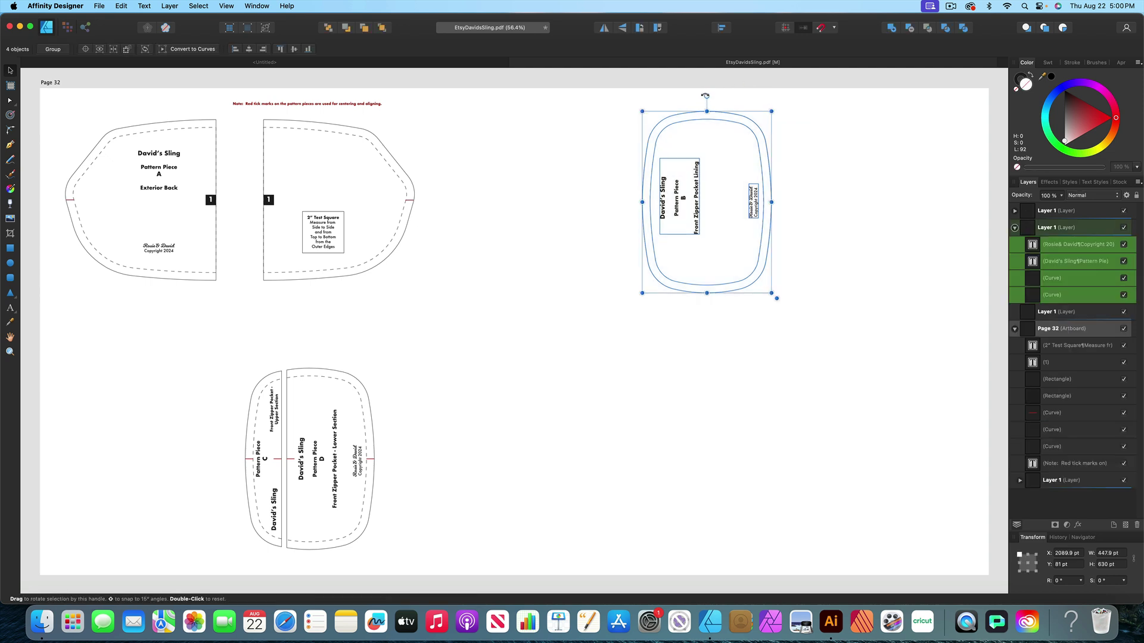
drag(707, 96, 823, 197)
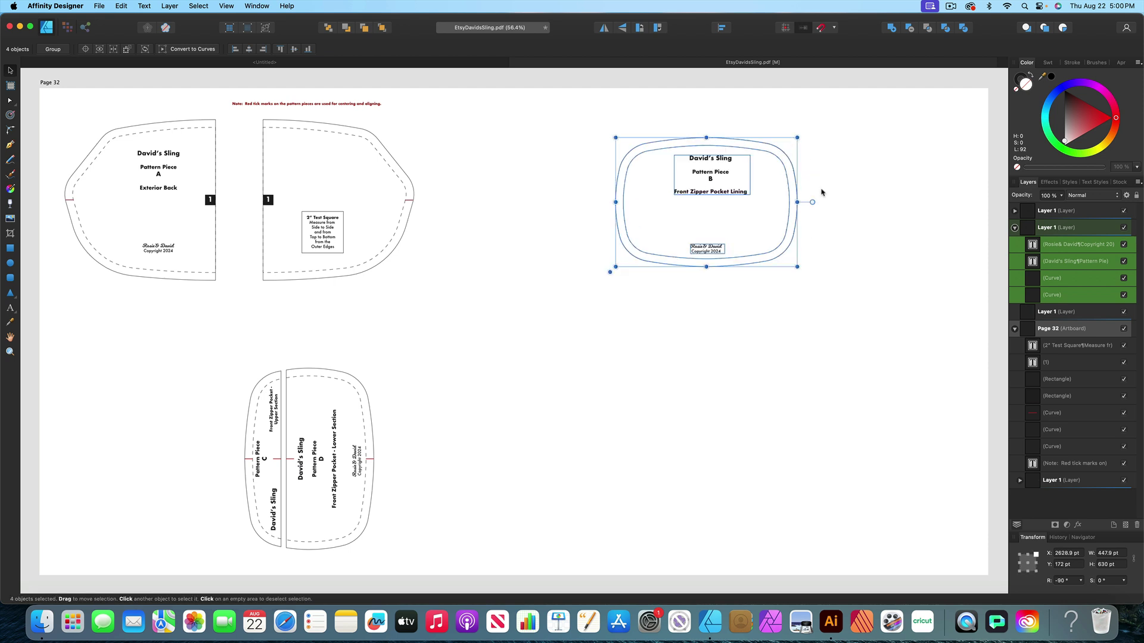
drag(784, 155, 609, 126)
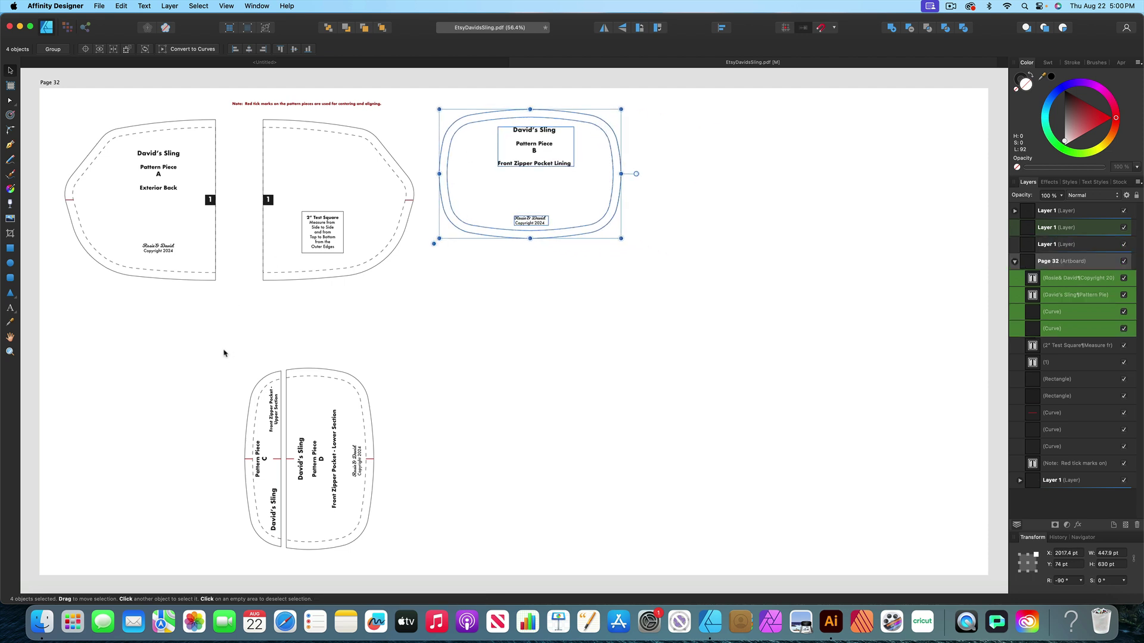
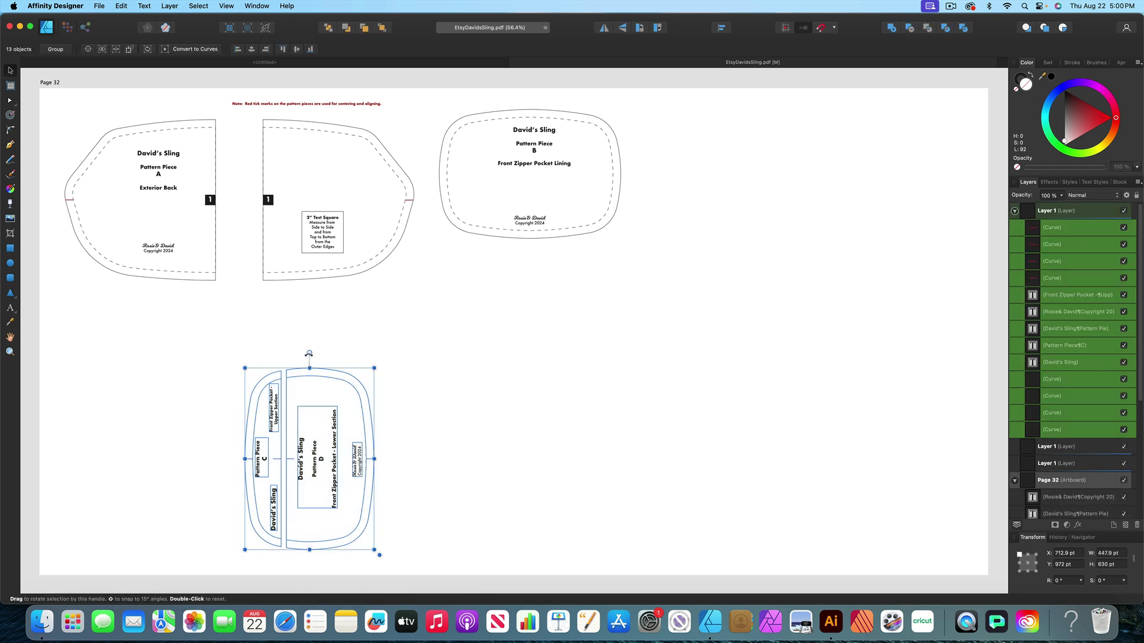
drag(309, 353, 385, 462)
drag(351, 402, 778, 125)
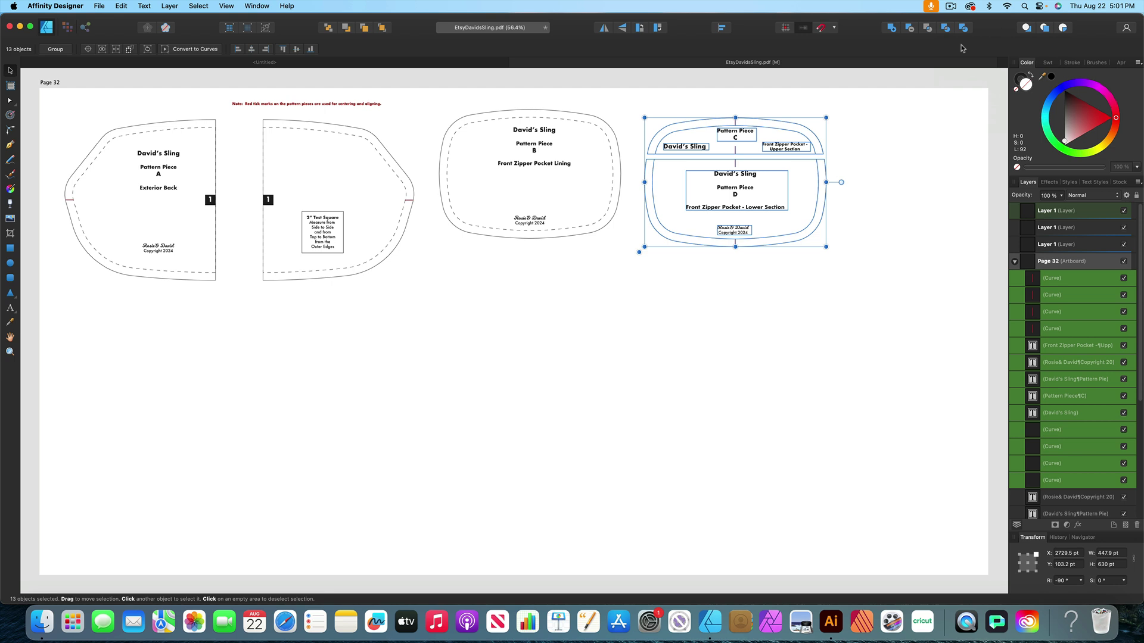
- Delete piece A's title text and move the solid outer outlines of both its halves into the empty area below
click(168, 156)
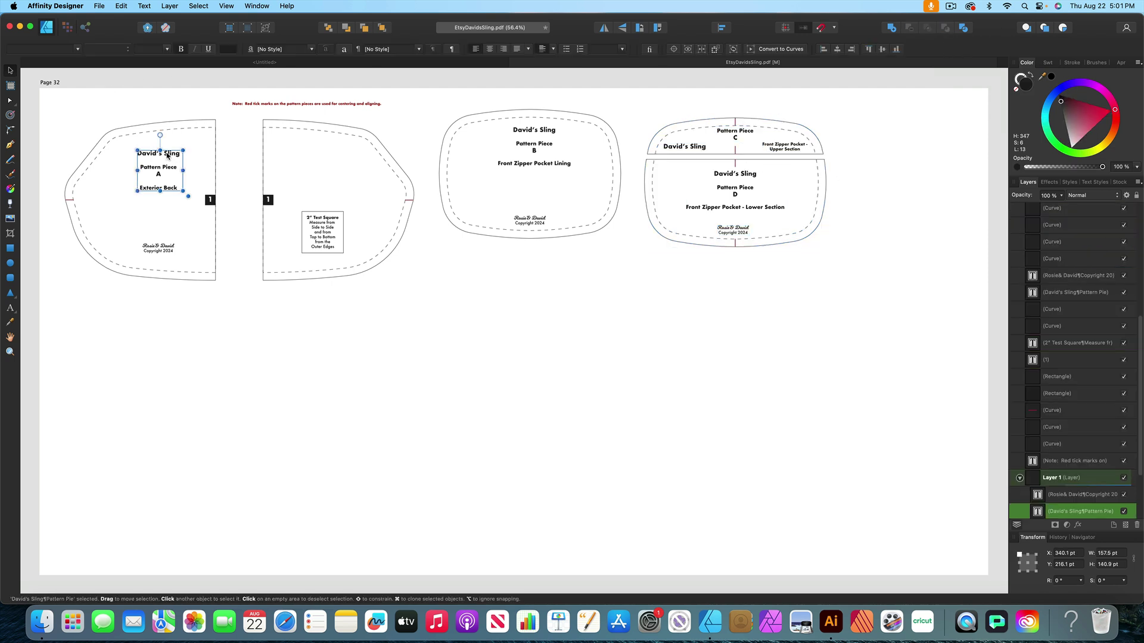
key(BackSpace)
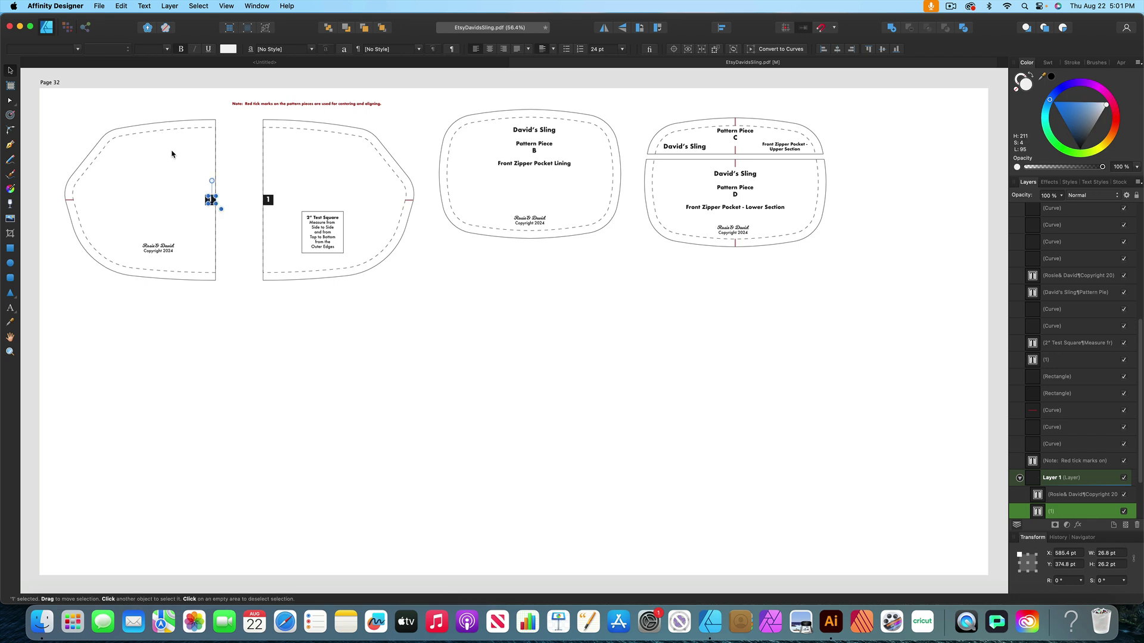
click(197, 124)
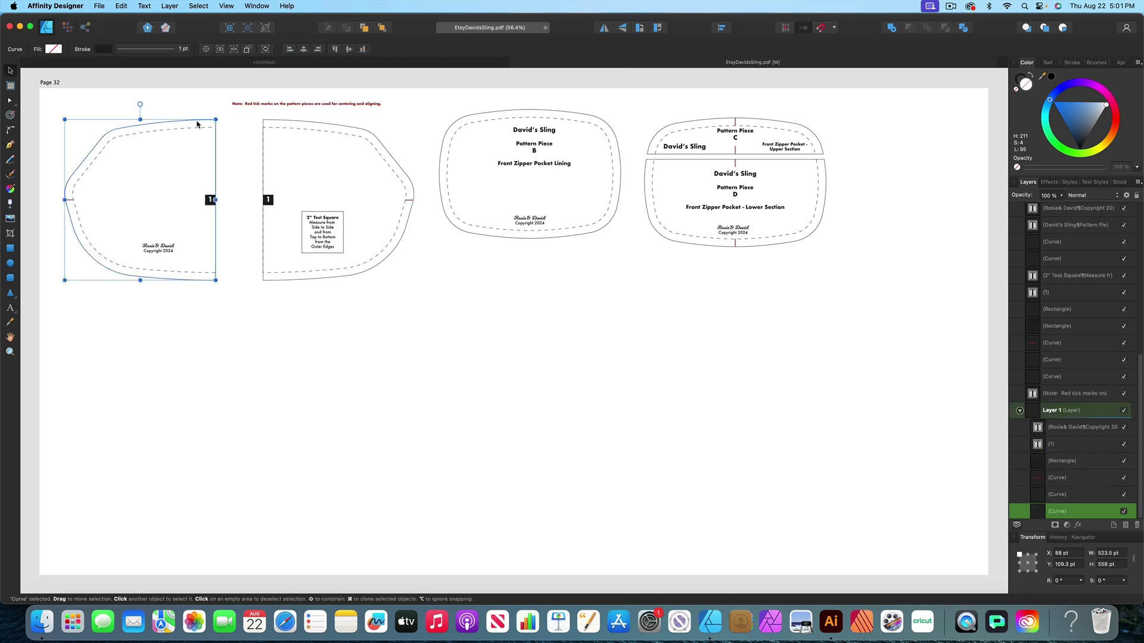
drag(197, 123, 189, 312)
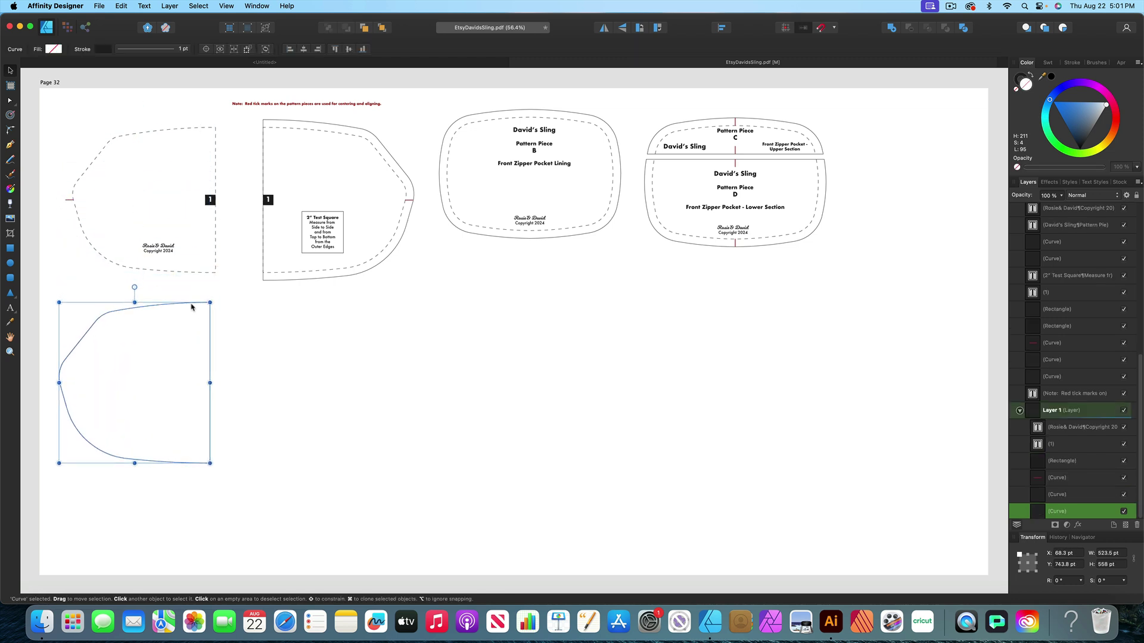
click(313, 124)
drag(313, 125, 279, 310)
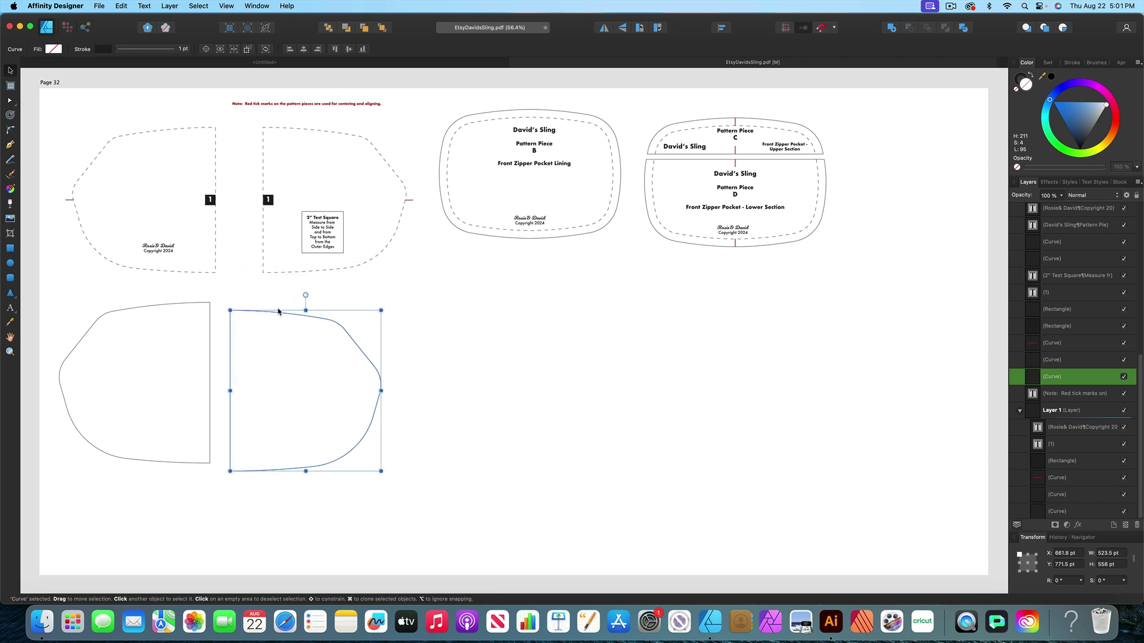
- Move the 2" test square's outline beside the moved halves, and delete piece A's remaining dashed lines, labels, tick marks and the red note
click(323, 216)
drag(331, 213, 352, 223)
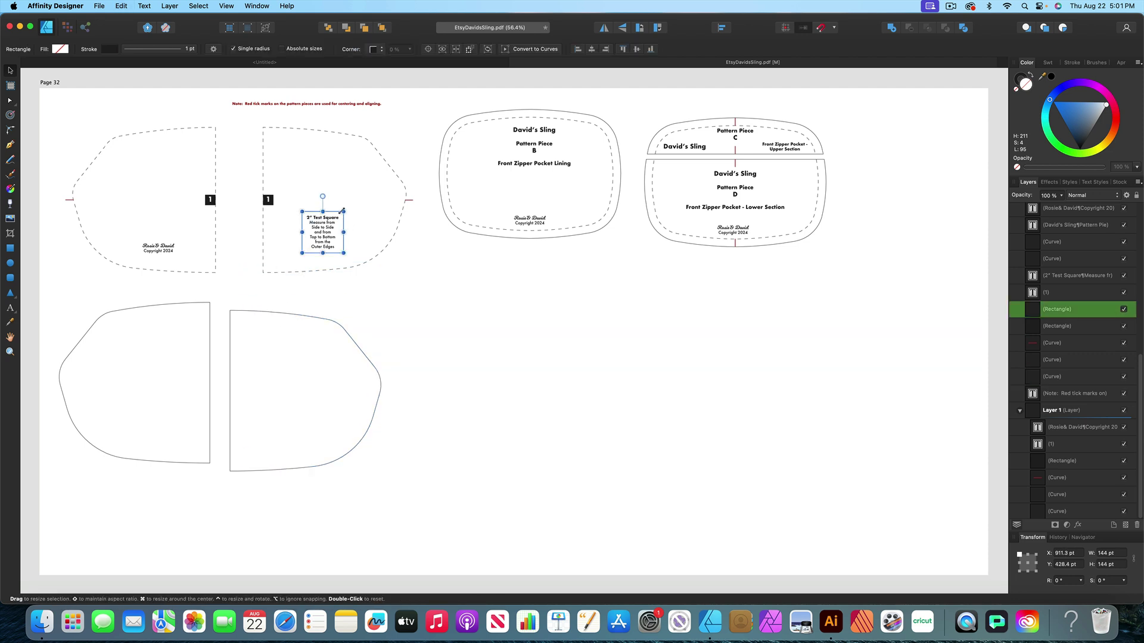
drag(331, 213, 424, 325)
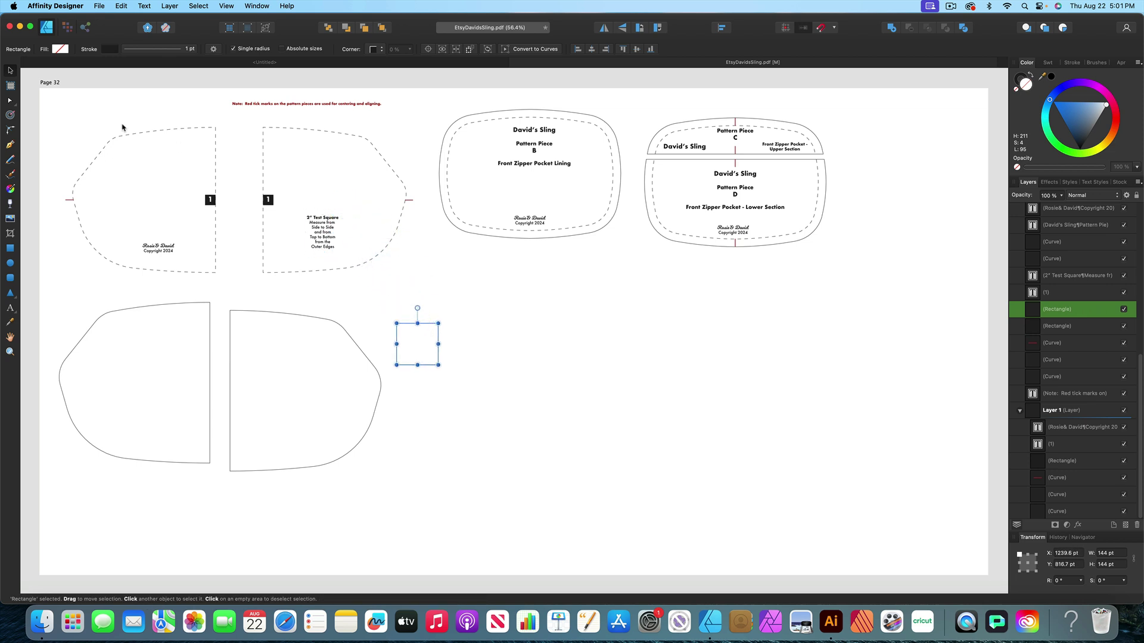
drag(51, 94, 422, 291)
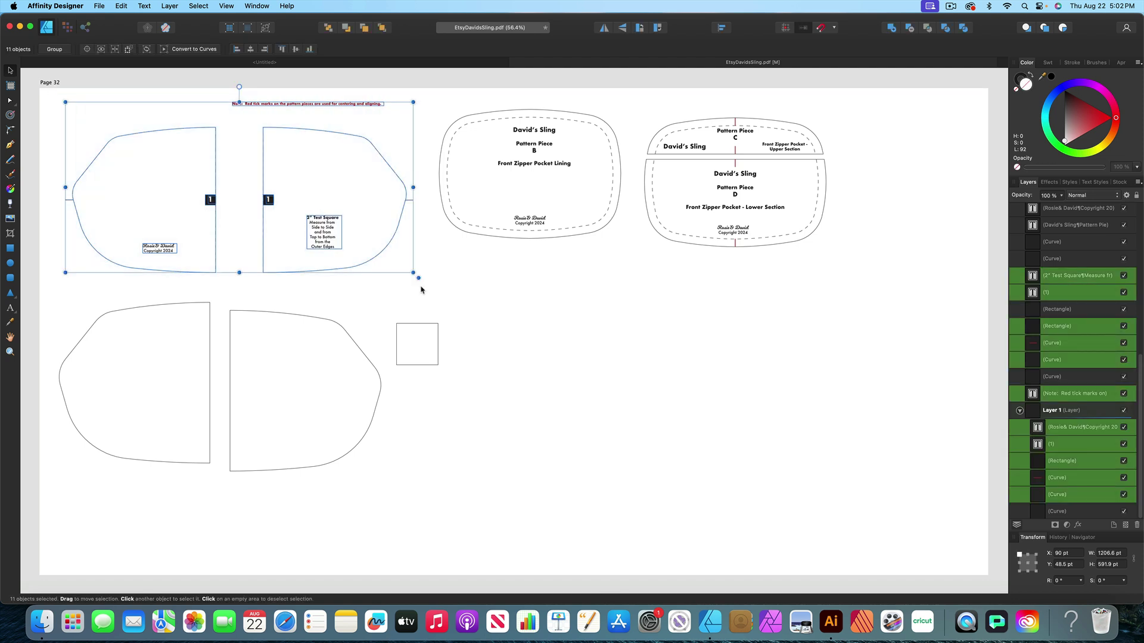
key(Delete)
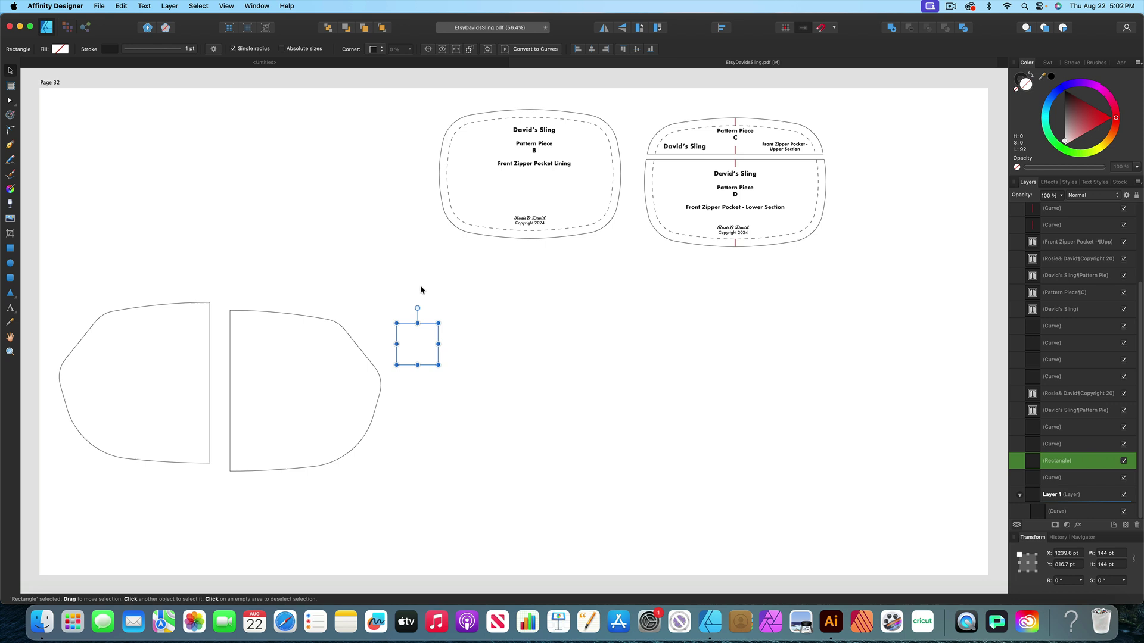
- Ungroup pattern piece B into its separate outlines and text objects
drag(586, 118, 589, 123)
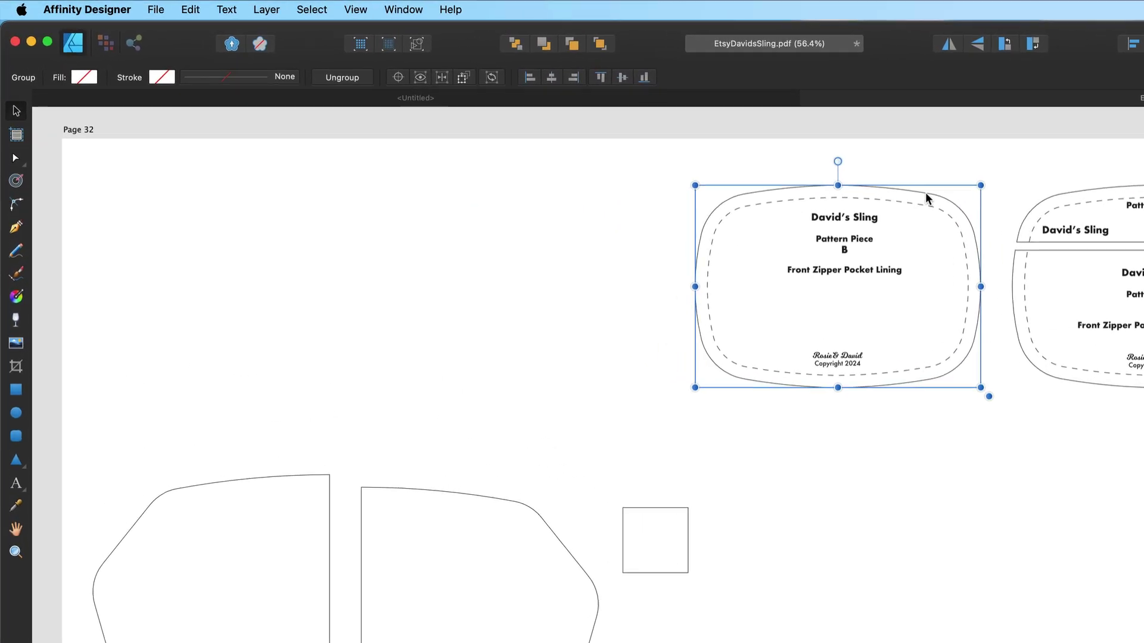
click(271, 9)
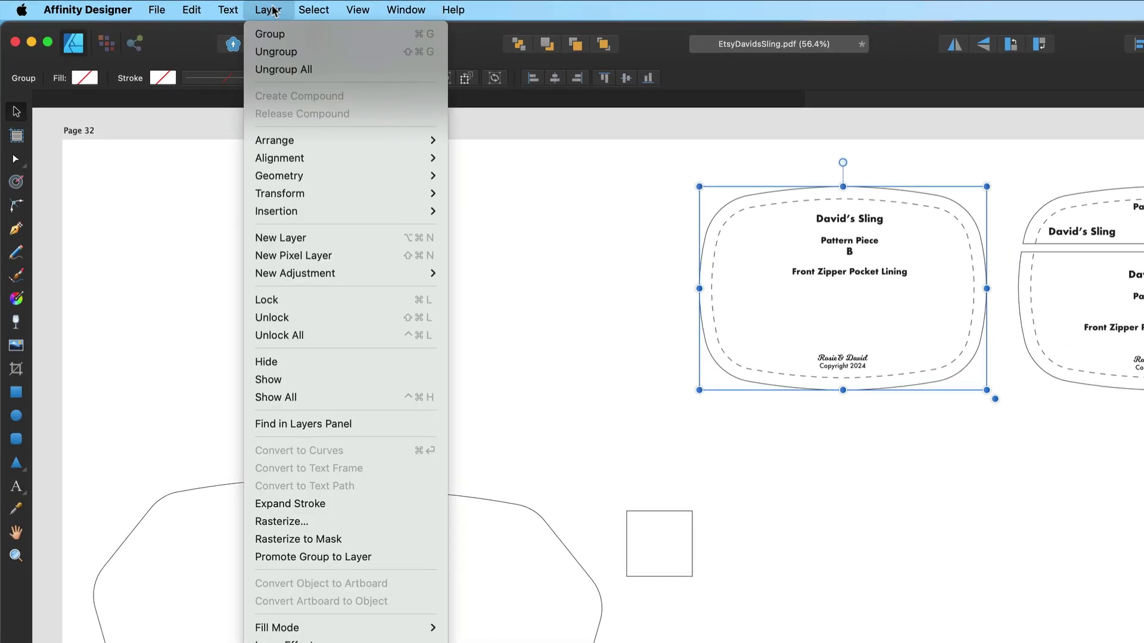
click(292, 52)
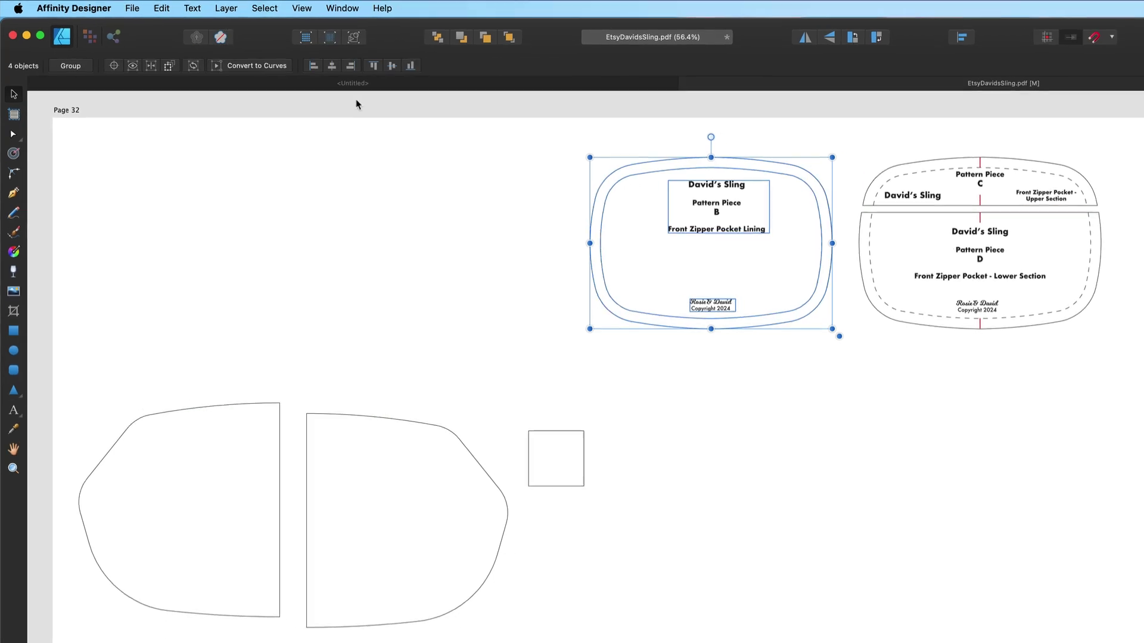
click(356, 105)
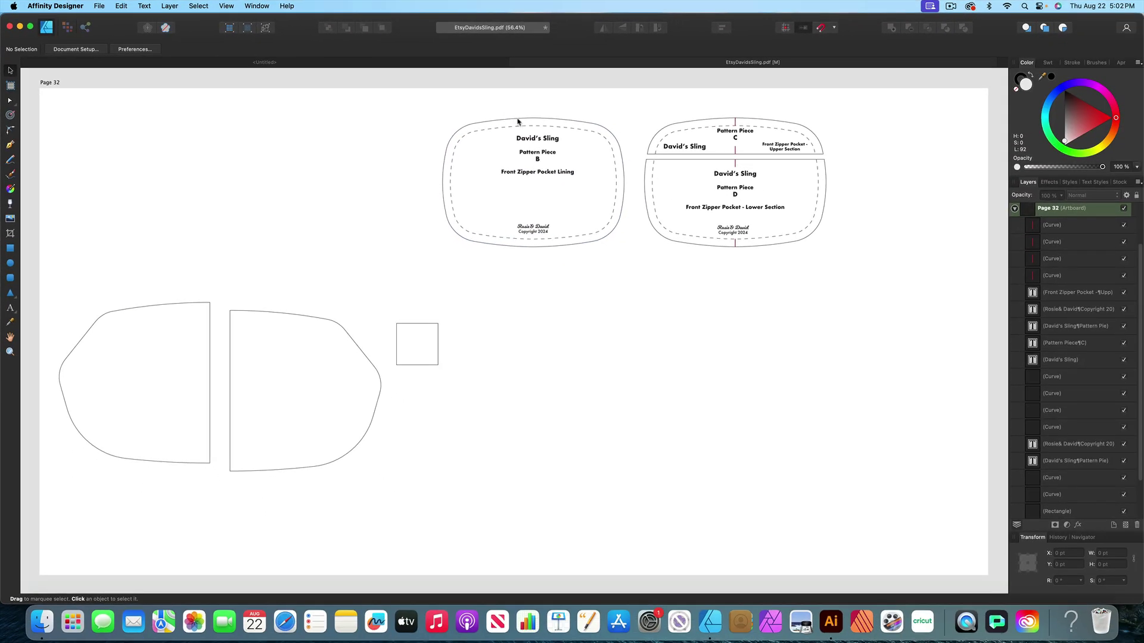
- Move the solid outer outlines of pieces B, C and D into the row below, and delete their leftover dashed lines, text and tick marks
click(518, 121)
drag(517, 121, 530, 319)
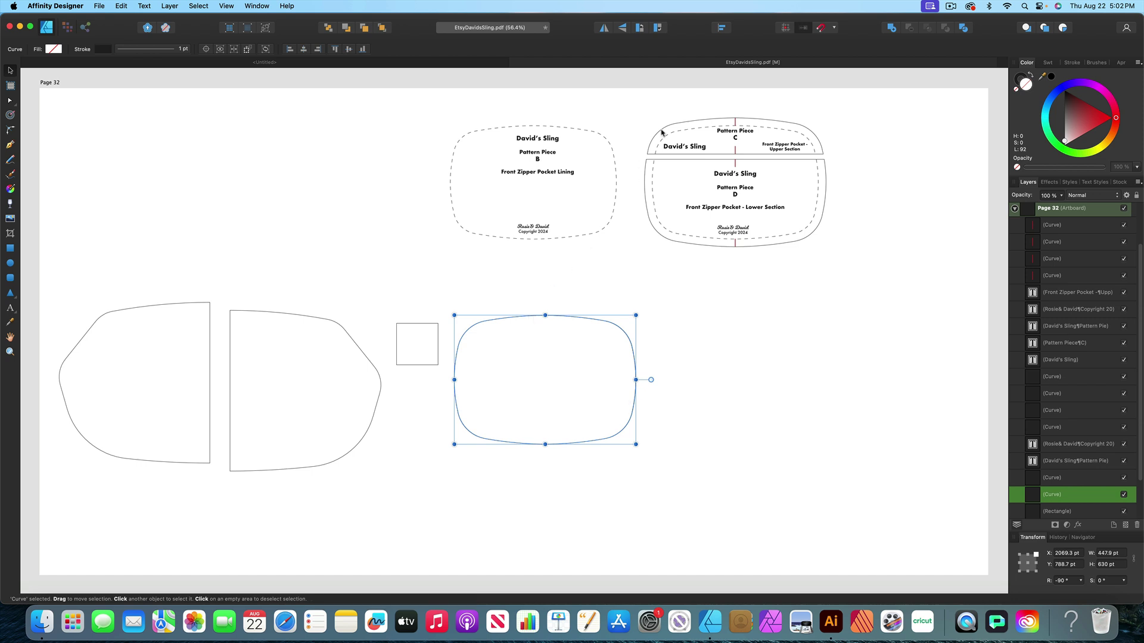
click(691, 123)
drag(692, 122, 700, 312)
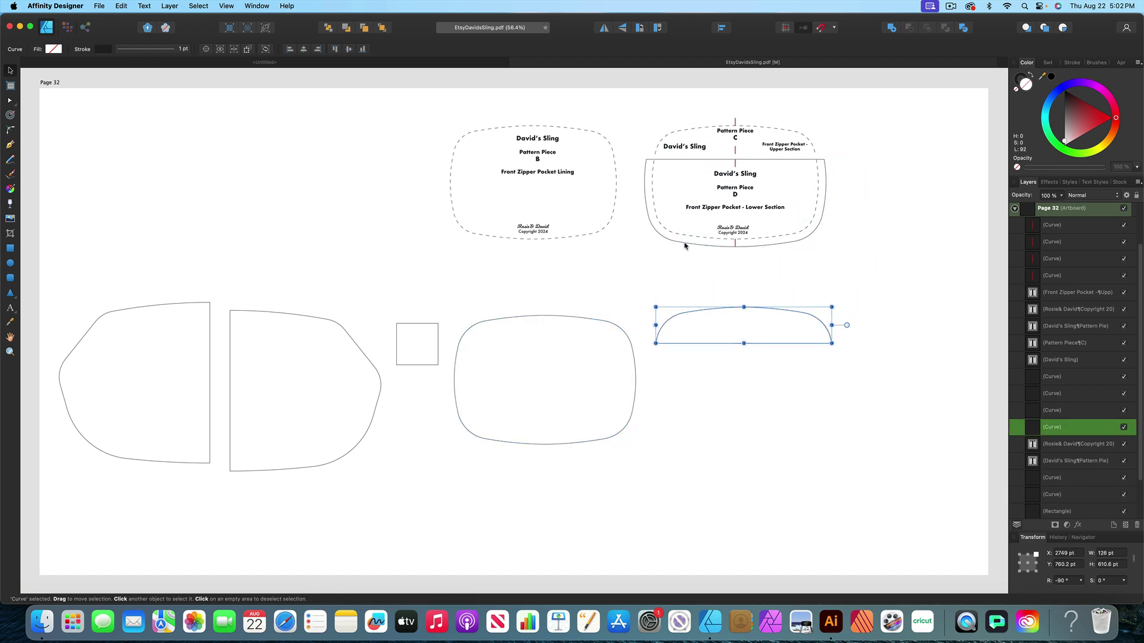
click(684, 245)
drag(685, 246, 702, 441)
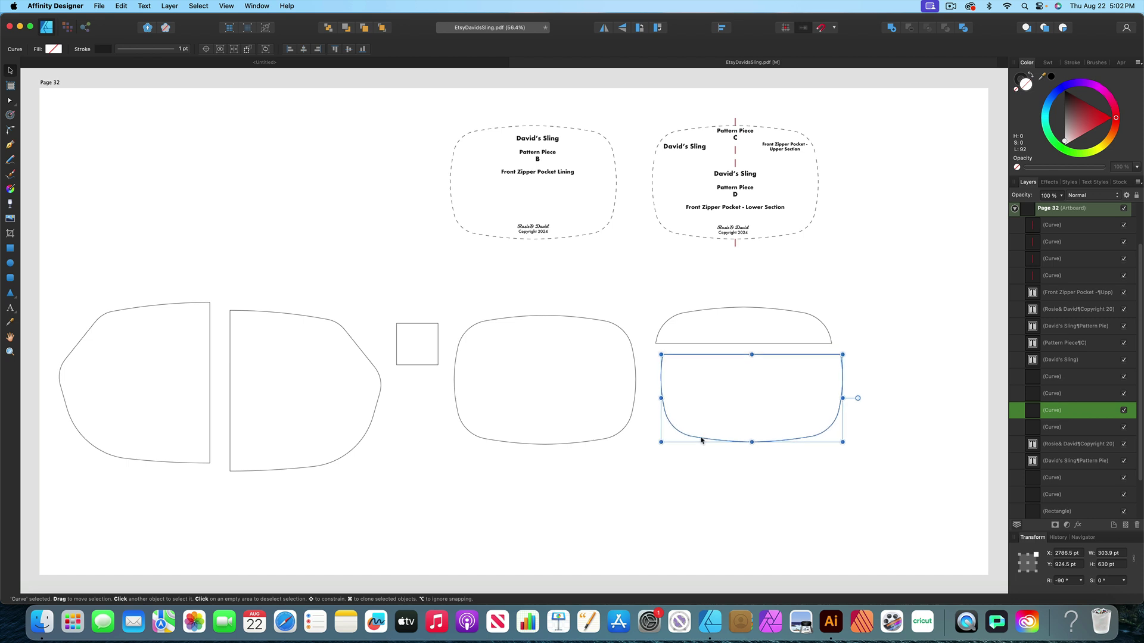
drag(379, 98, 868, 269)
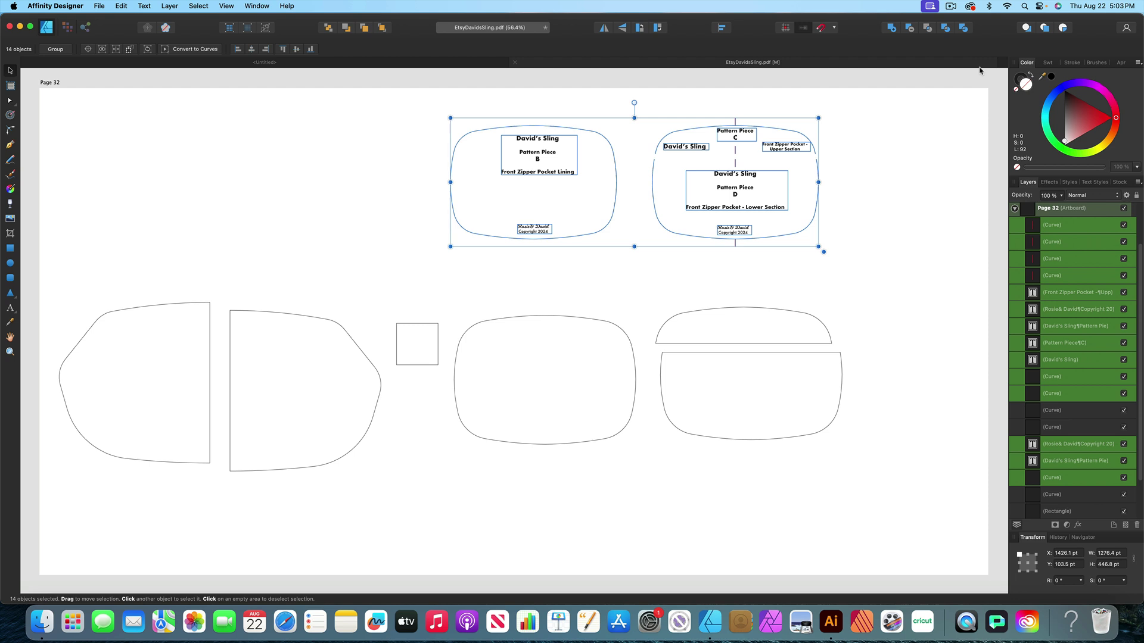
key(Delete)
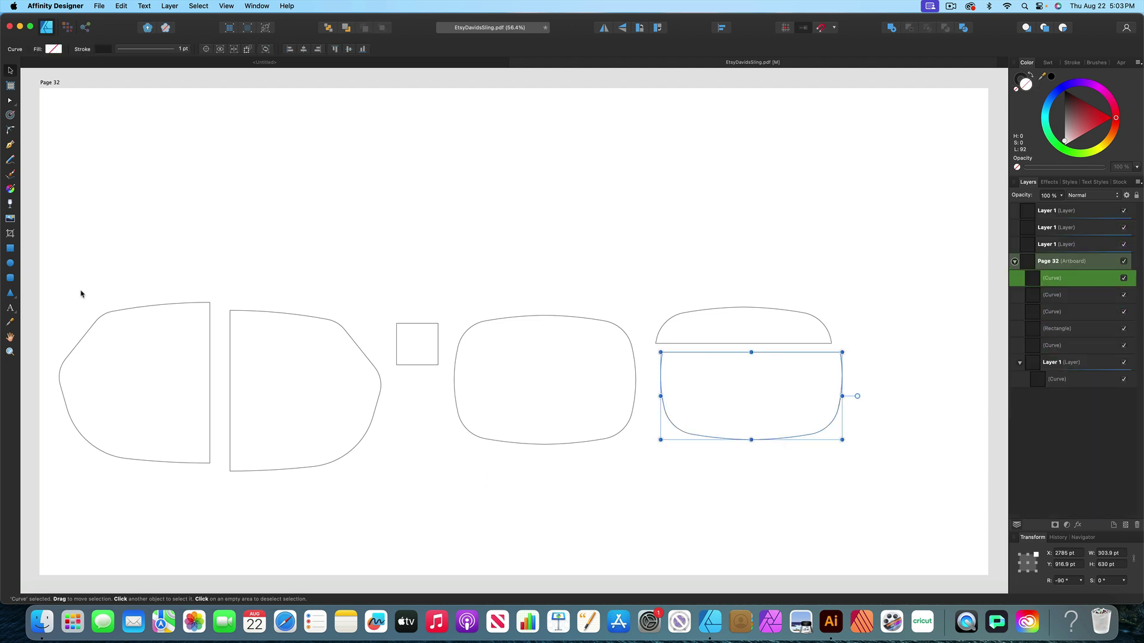
- Move all the cut outlines, including the left half of piece A, up to the artboard's upper edge in one row
drag(59, 281, 869, 507)
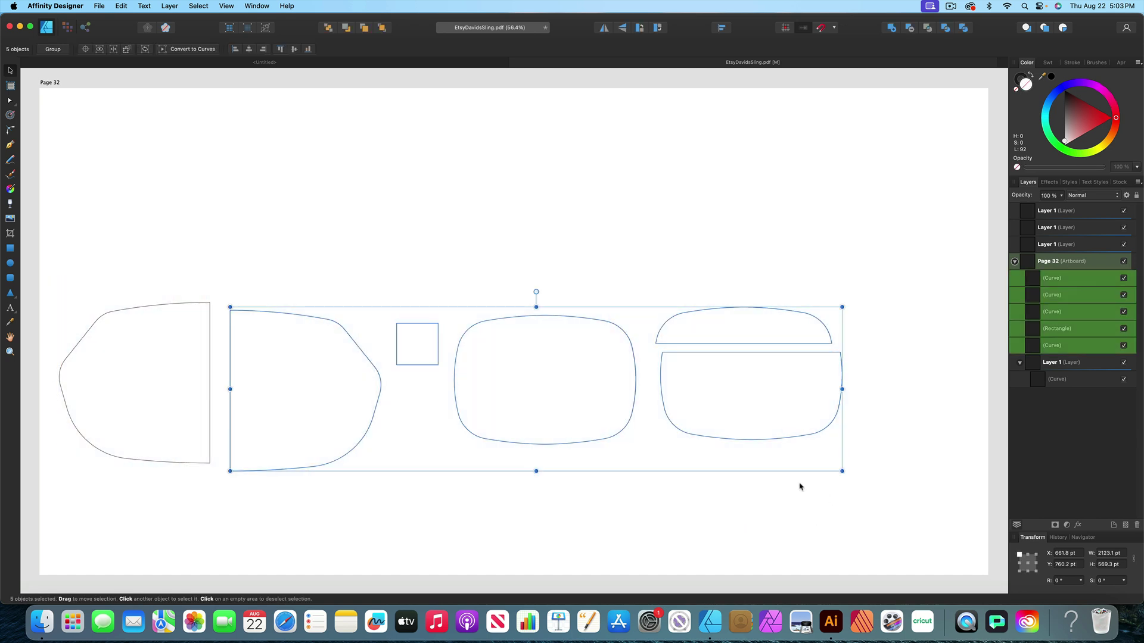
drag(612, 312, 643, 106)
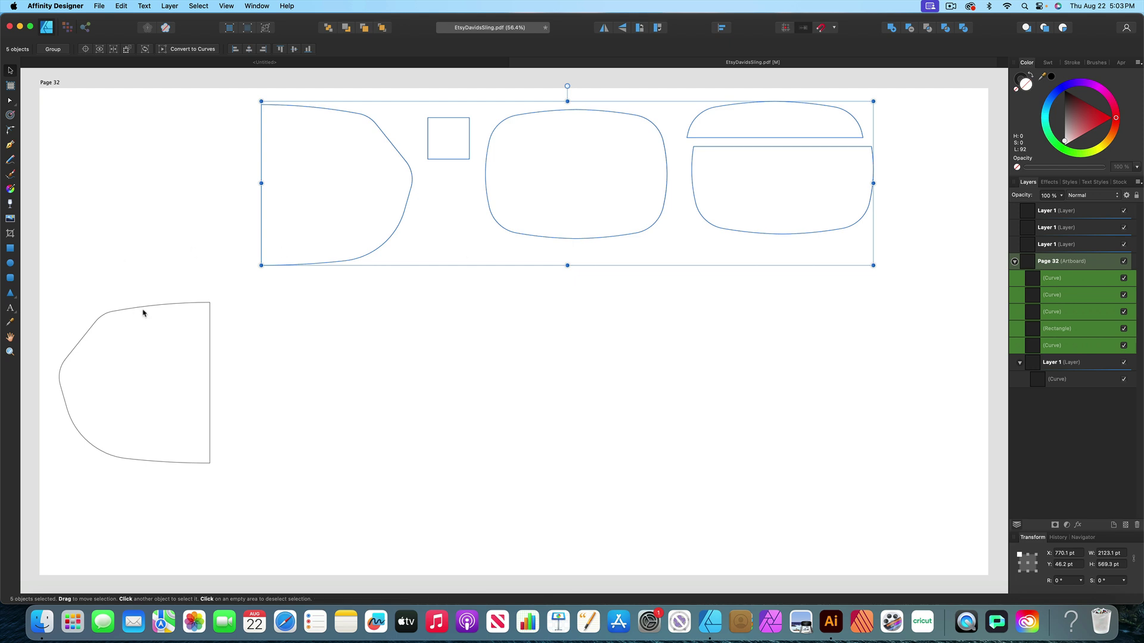
drag(146, 302, 164, 106)
click(727, 255)
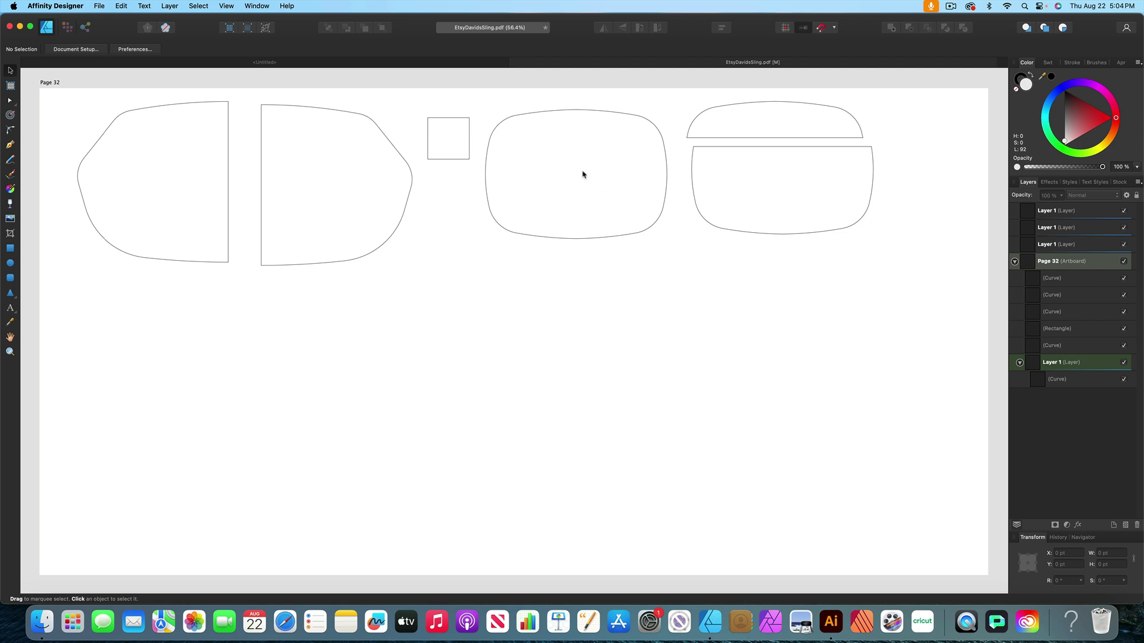
- Copy and paste the outlines of pieces B, C and D, and place the copies directly below the originals
drag(483, 93, 882, 269)
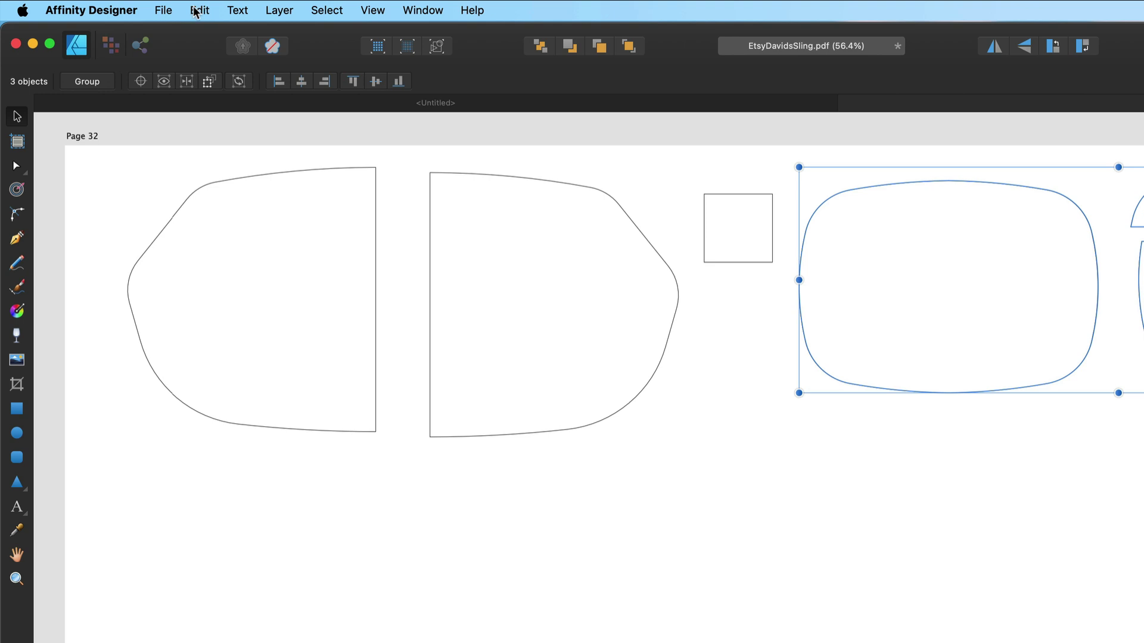
click(196, 11)
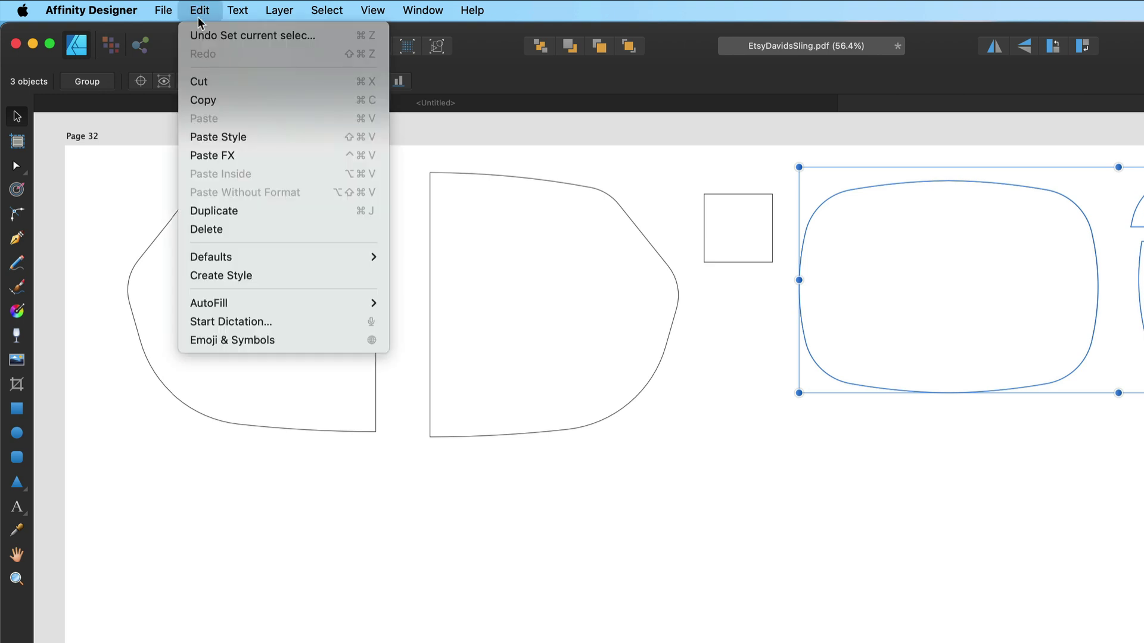
click(209, 100)
click(199, 11)
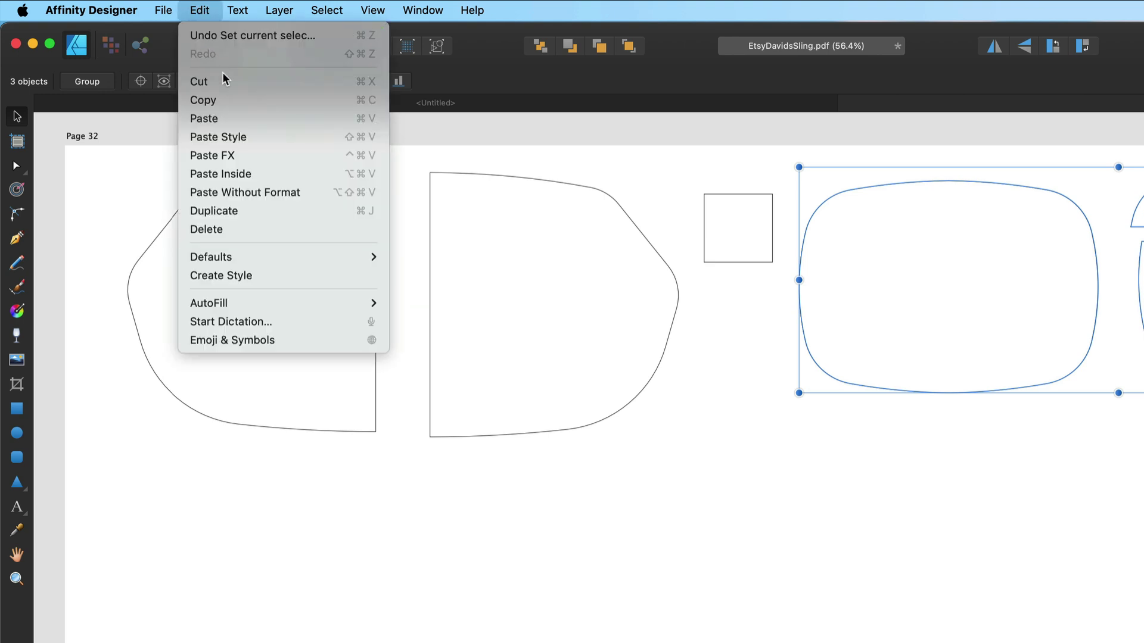
click(222, 119)
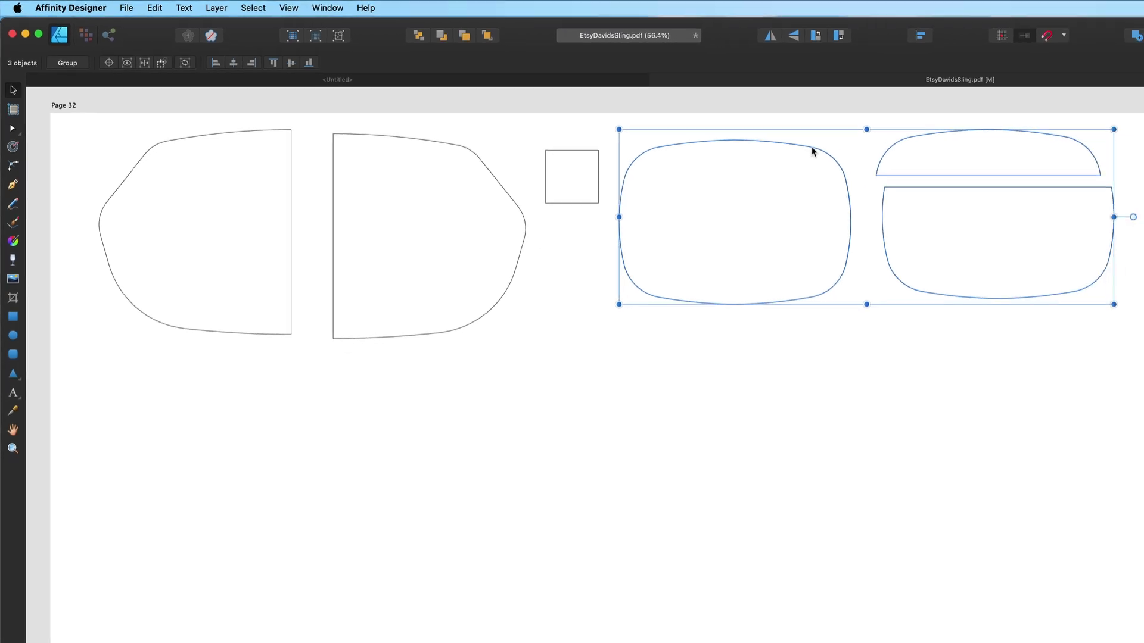
drag(812, 152, 809, 351)
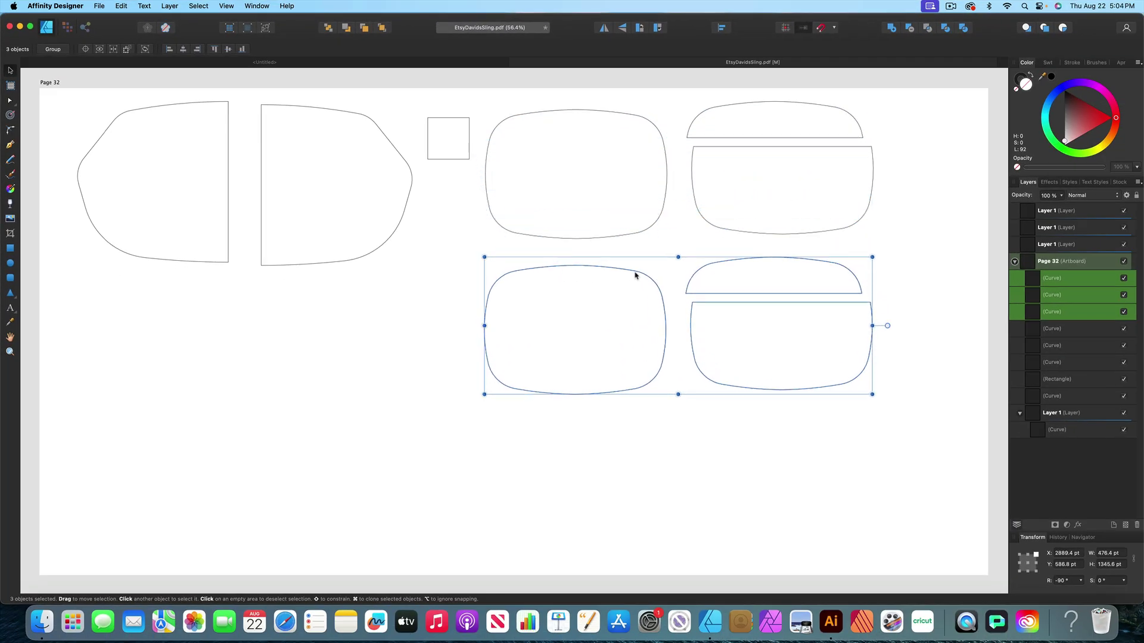
drag(635, 276, 637, 278)
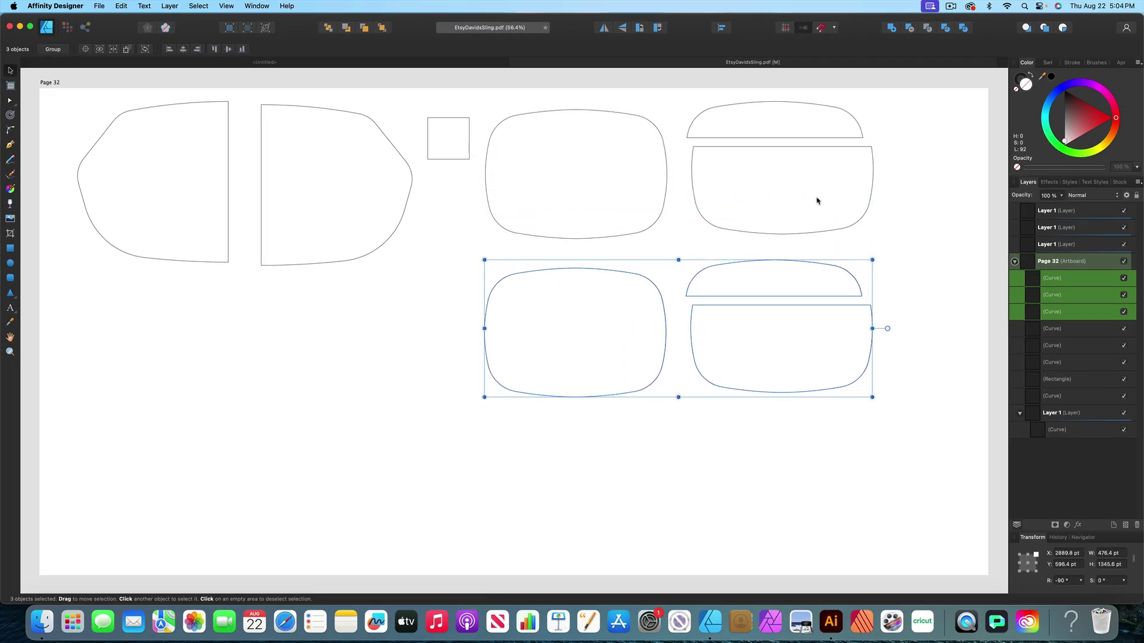
click(922, 162)
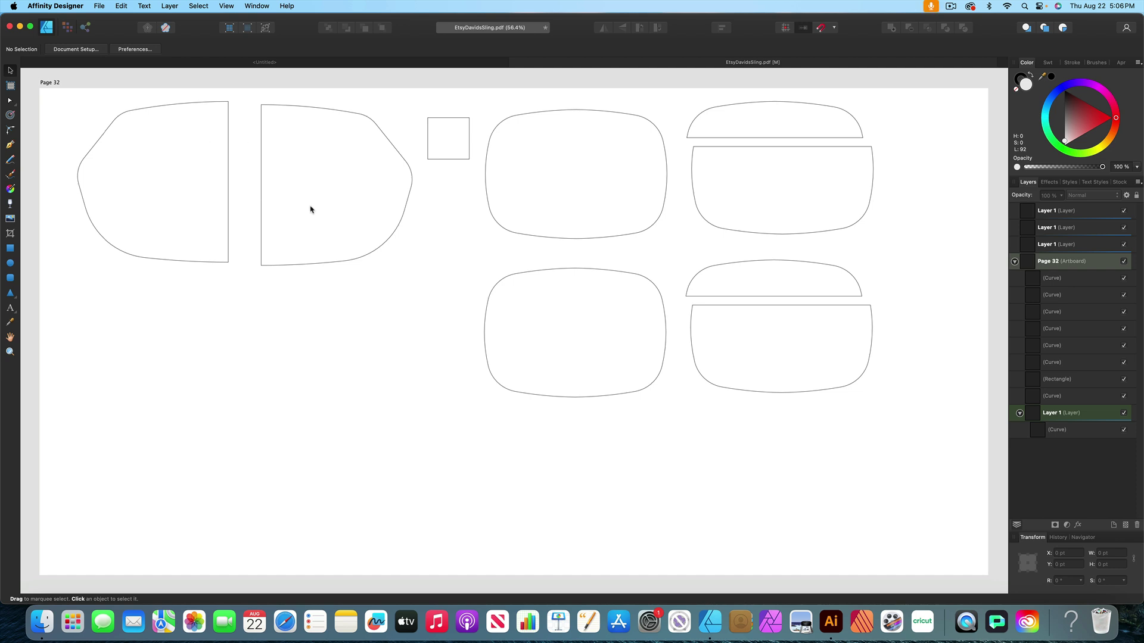
- Align the tops of piece A's two halves and space them horizontally at 0 pt so their straight edges meet
click(208, 104)
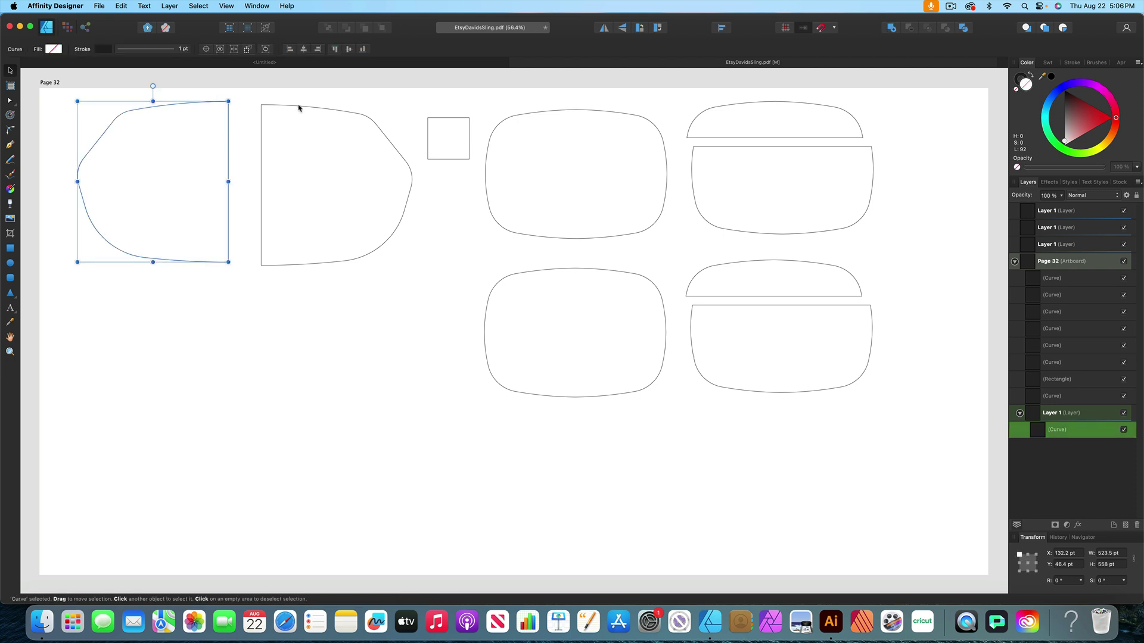
shift+click(298, 108)
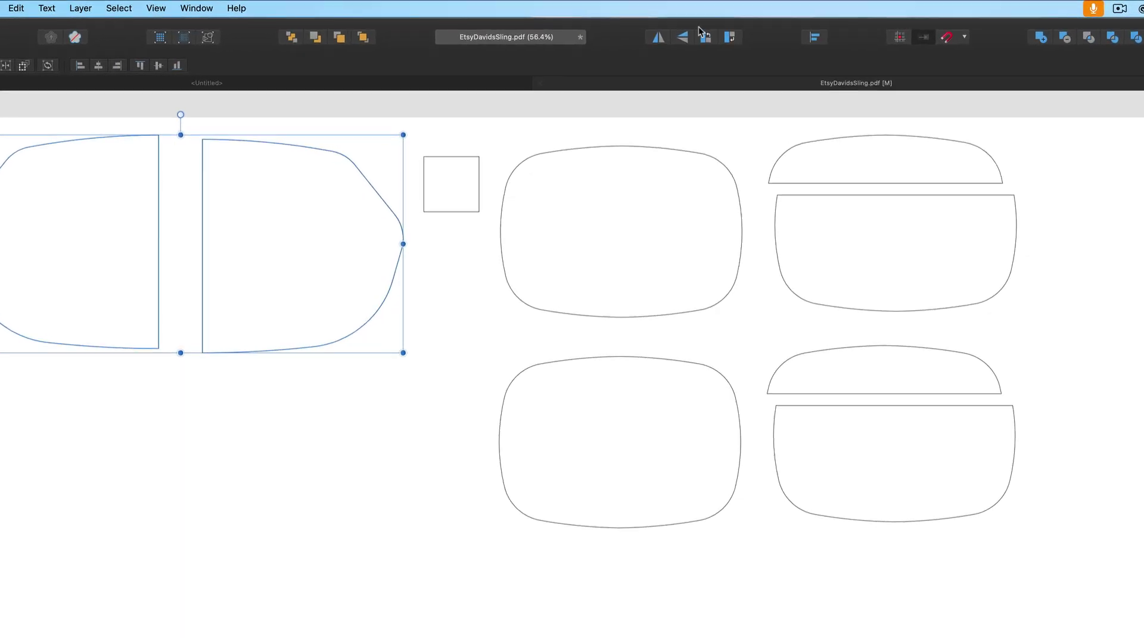
click(912, 48)
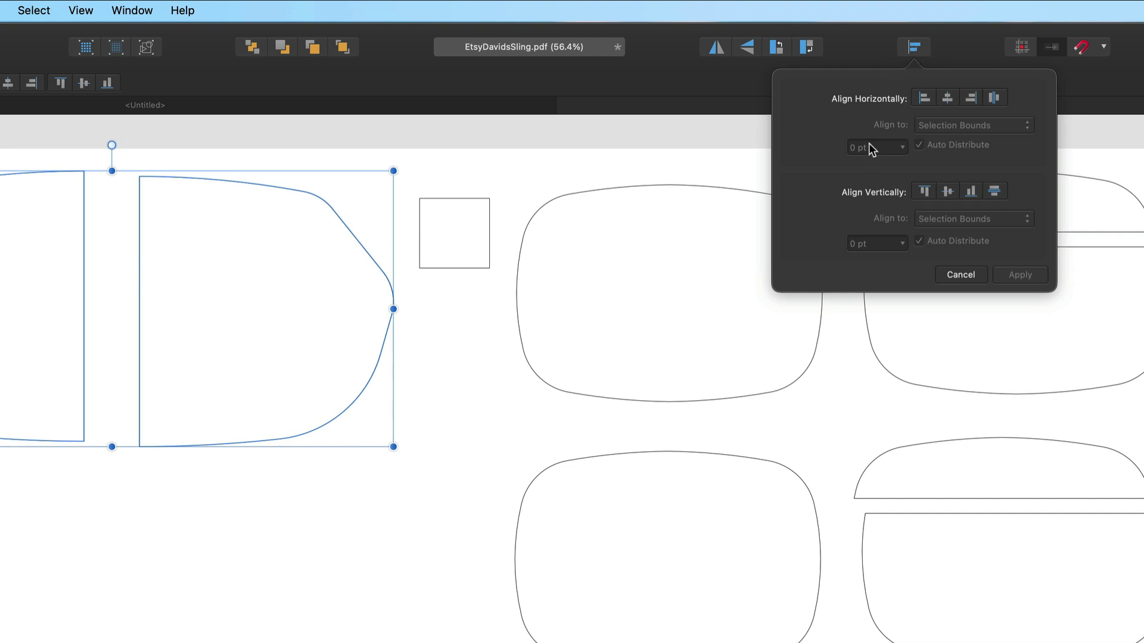
click(923, 192)
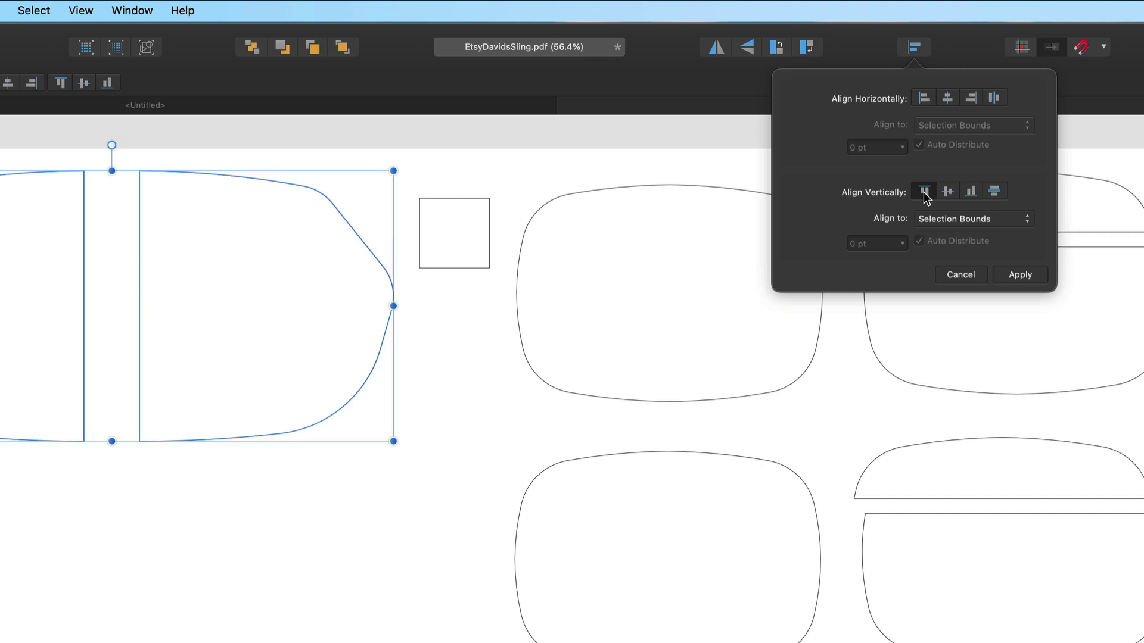
click(993, 98)
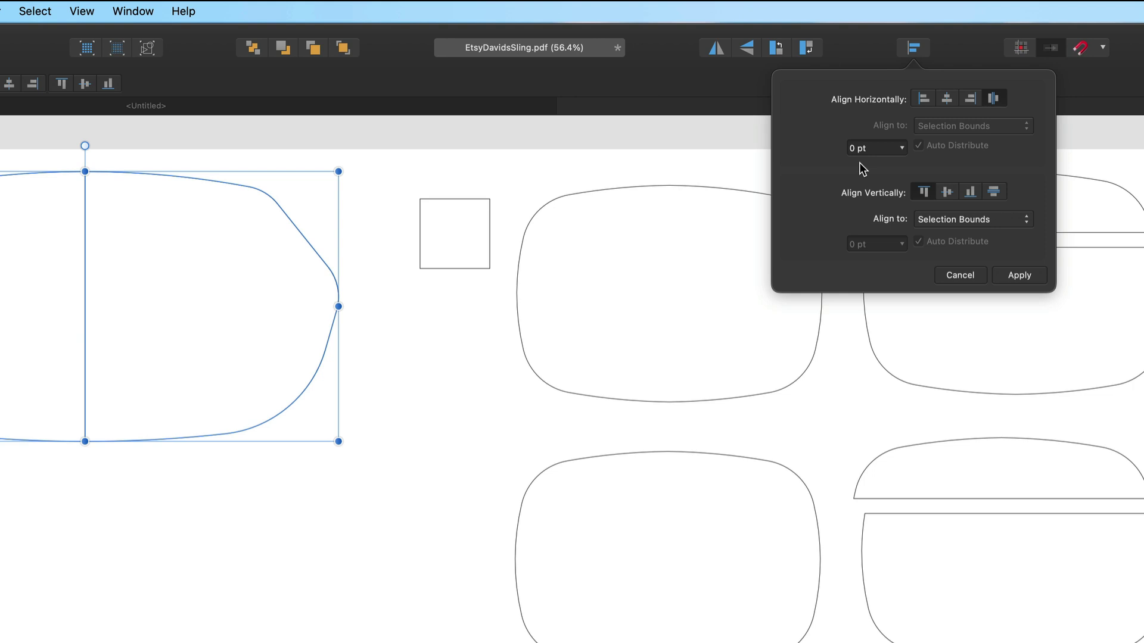
click(1035, 275)
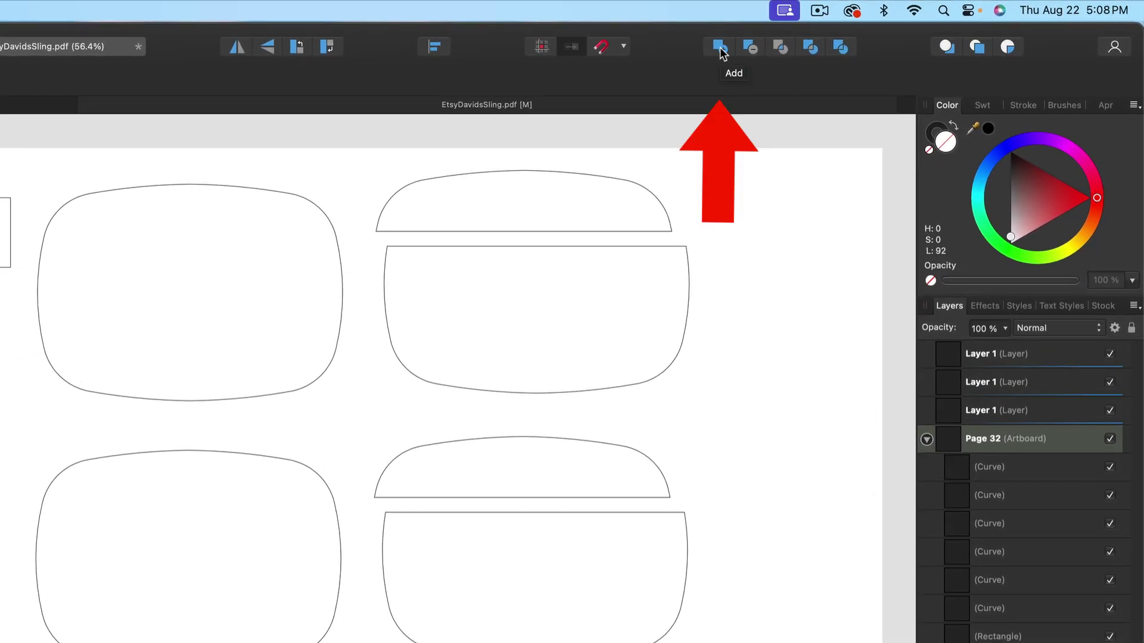
- Merge the two halves of piece A into a single shape with Add, and shift it slightly away from the artboard's corner
click(722, 53)
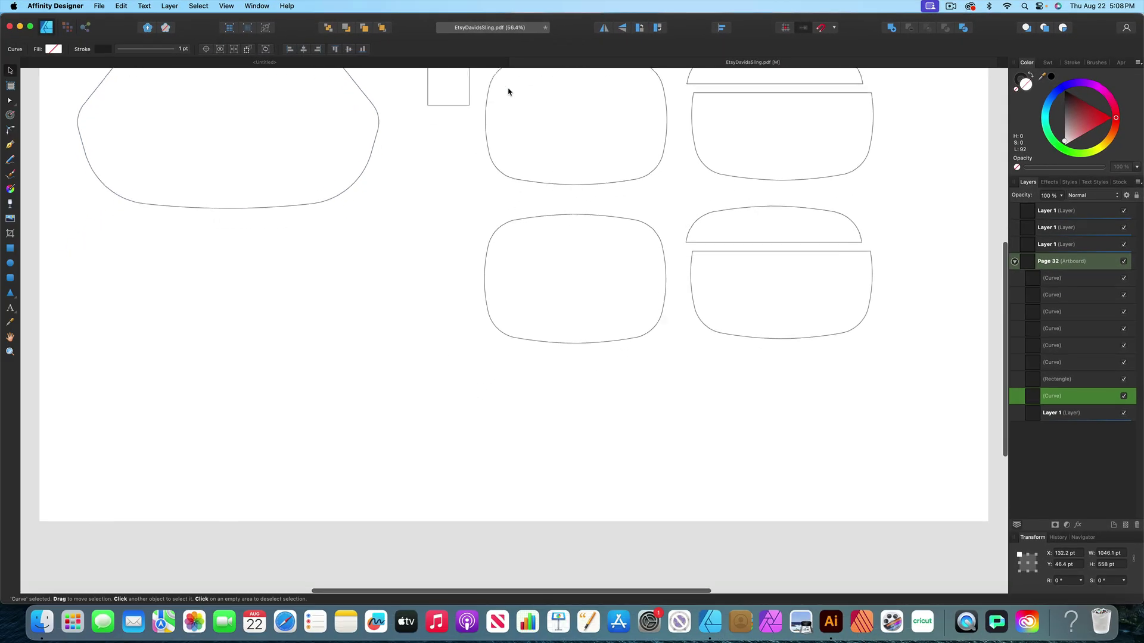
scroll(501, 100, down, 2)
scroll(500, 101, up, 5)
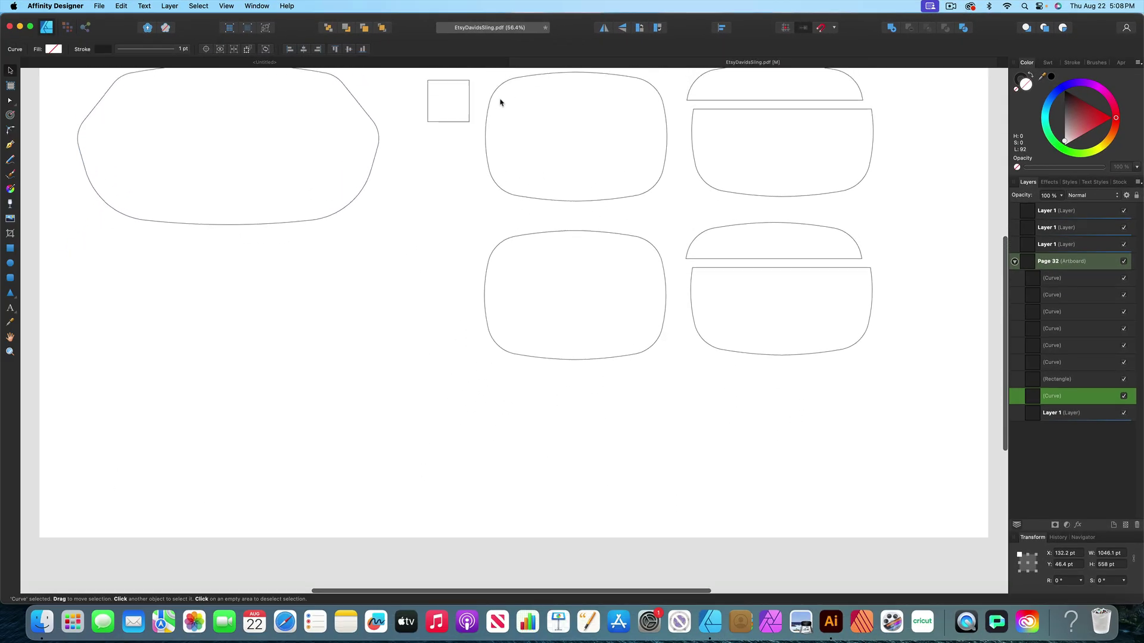
click(424, 109)
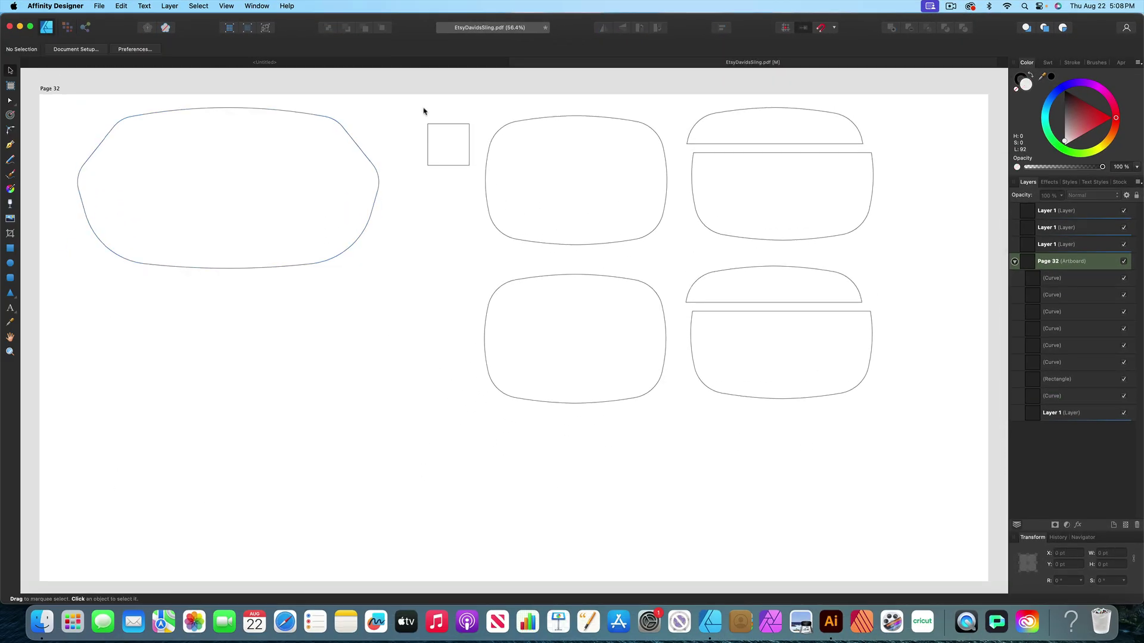
click(313, 118)
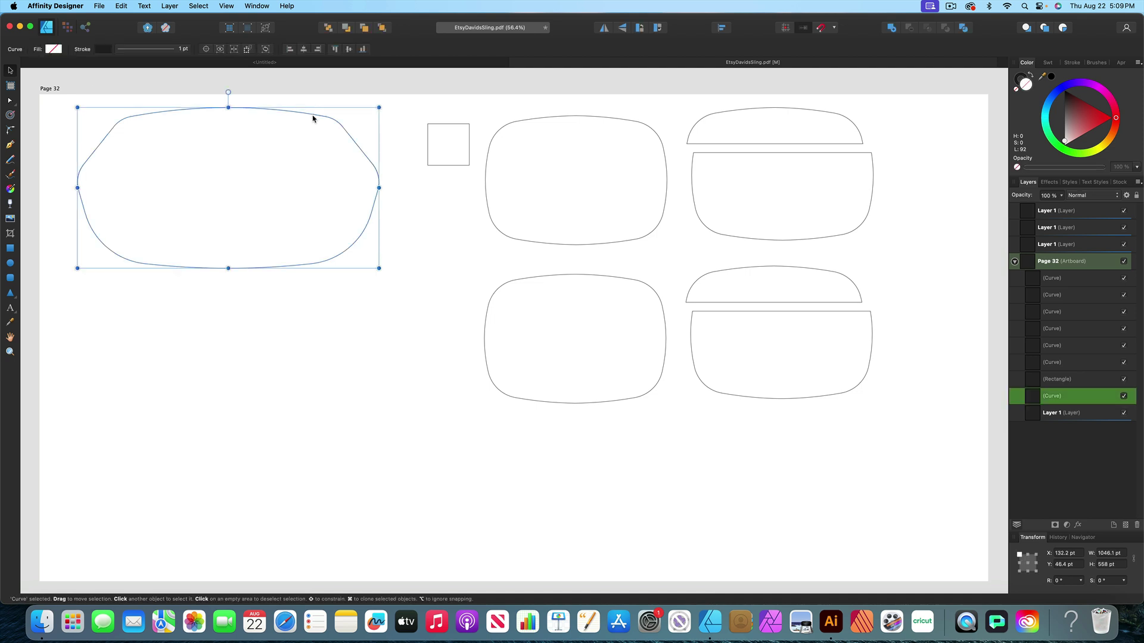
mouse_move(313, 118)
mouse_down()
mouse_move(286, 179)
mouse_move(357, 168)
mouse_move(320, 123)
mouse_up()
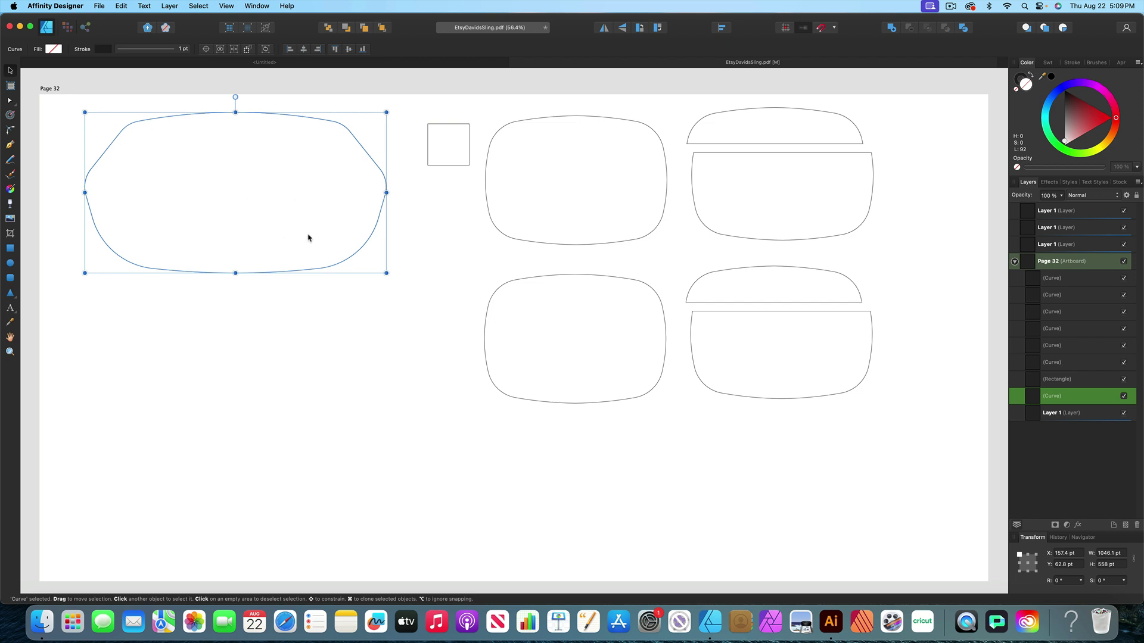
click(442, 253)
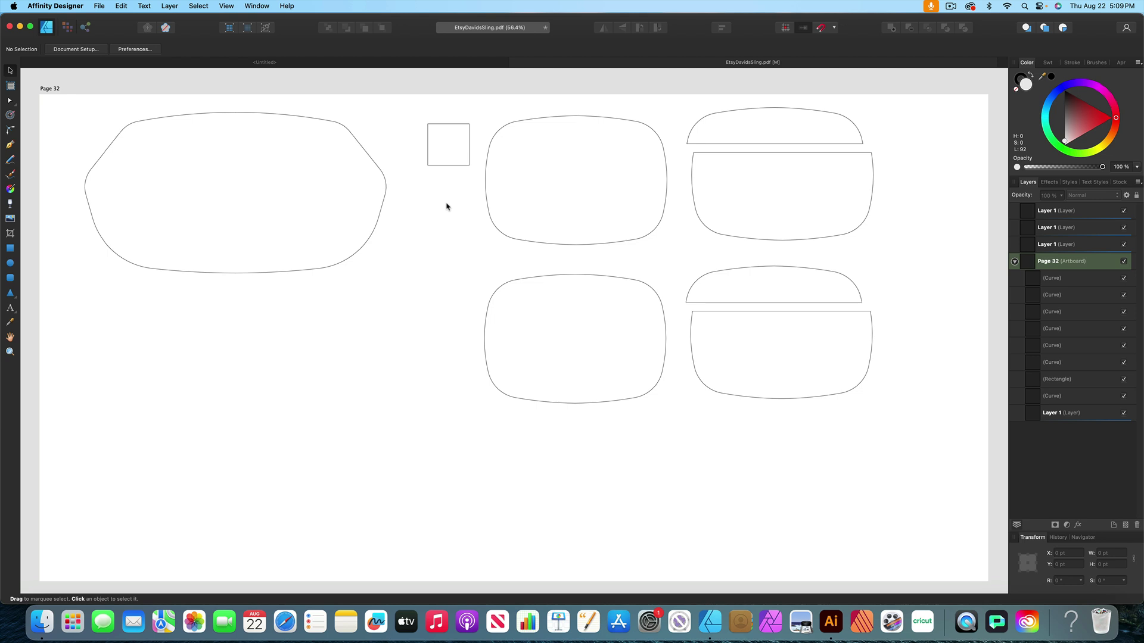
- Move the duplicate outlines of pieces B, C and D further down, leaving a wider gap below the originals
drag(54, 102, 903, 234)
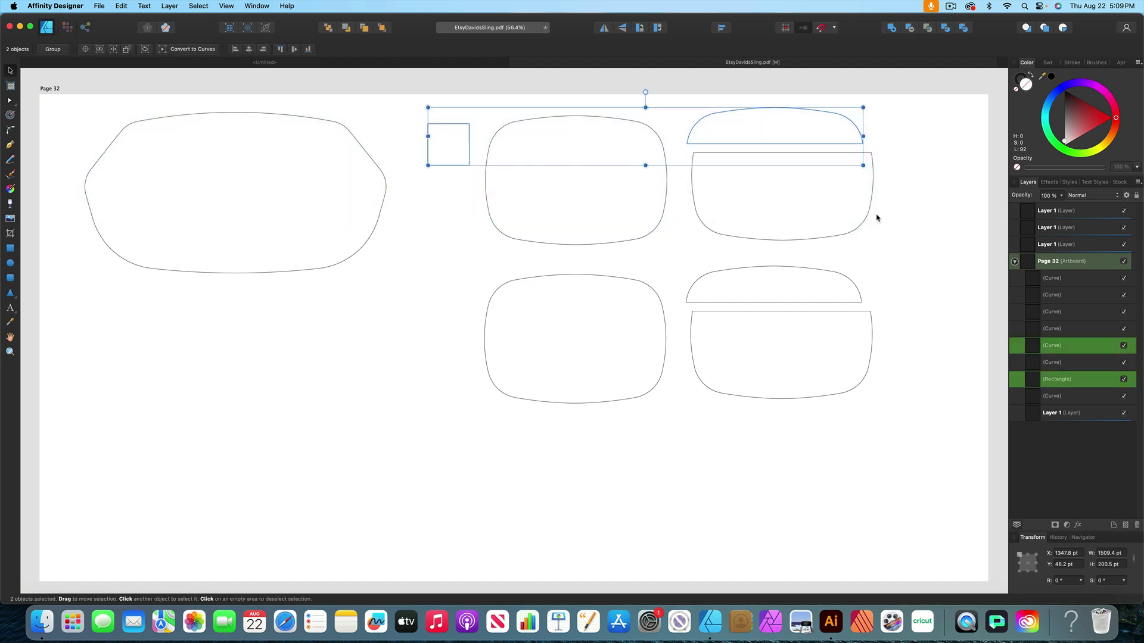
click(467, 284)
drag(469, 264, 887, 417)
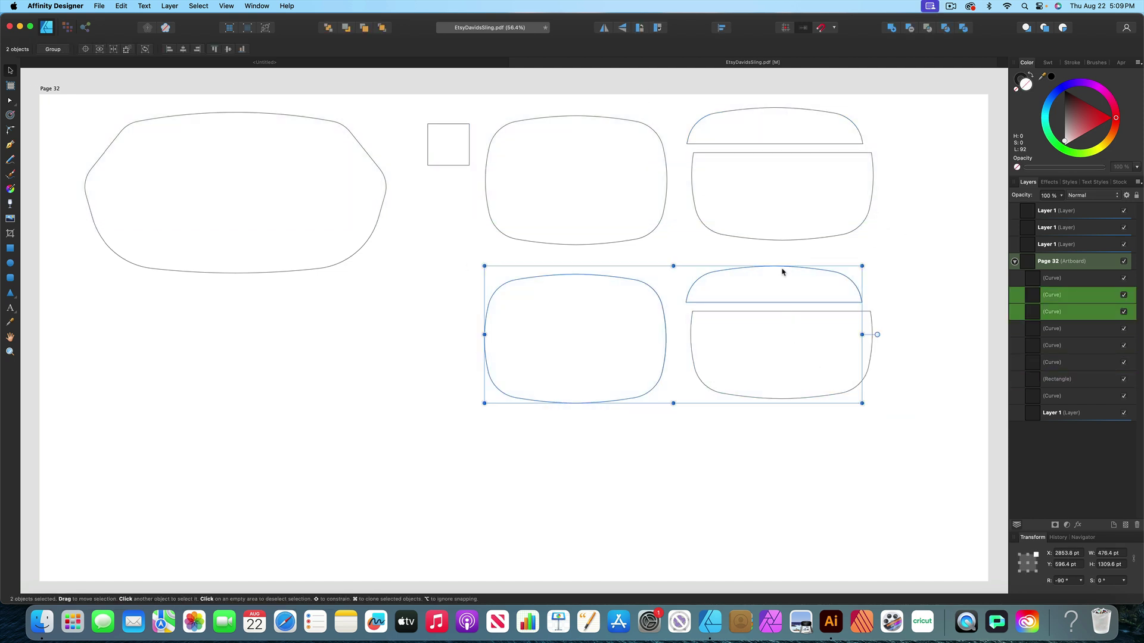
drag(782, 269, 786, 316)
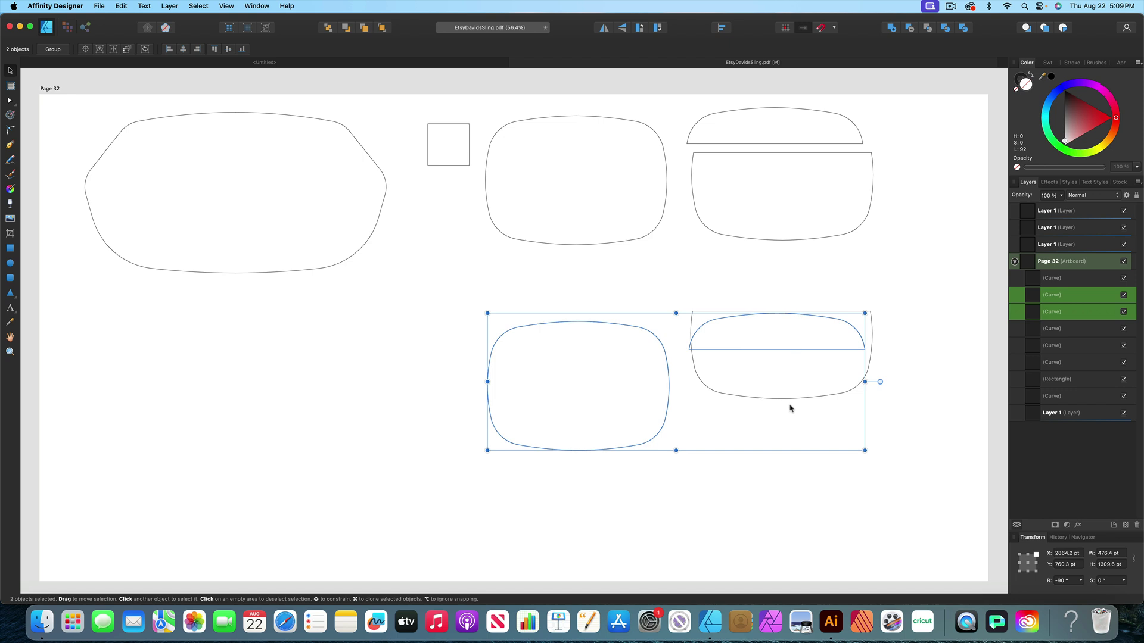
drag(788, 401, 790, 455)
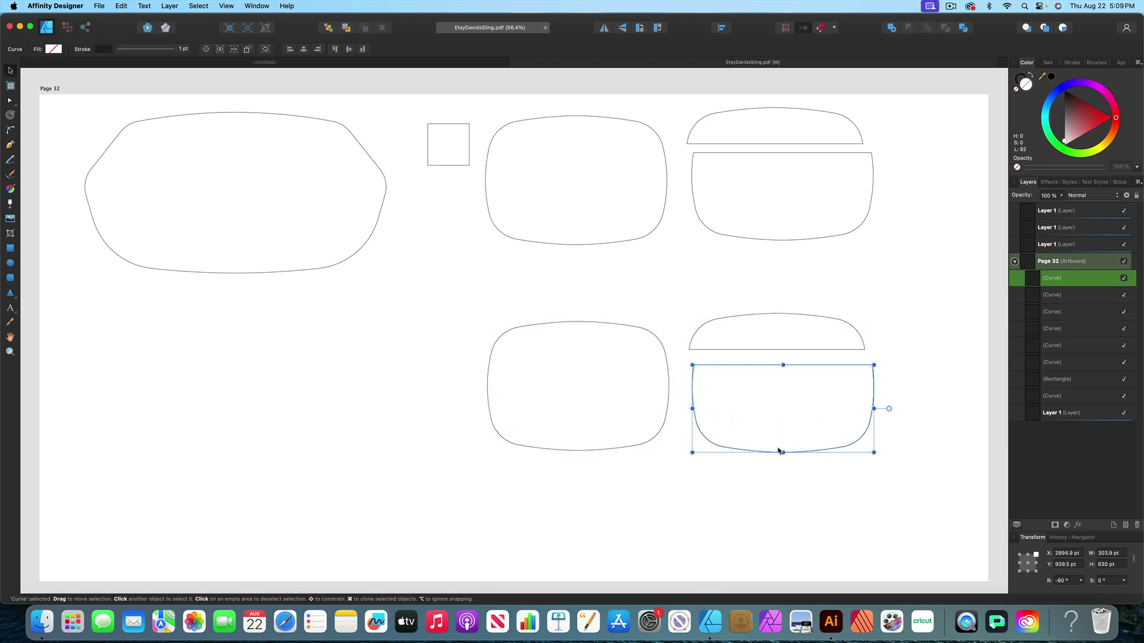
- Fill all the pieces in the upper row with blue, H 201, S 66, L 50
click(66, 110)
drag(59, 100, 898, 294)
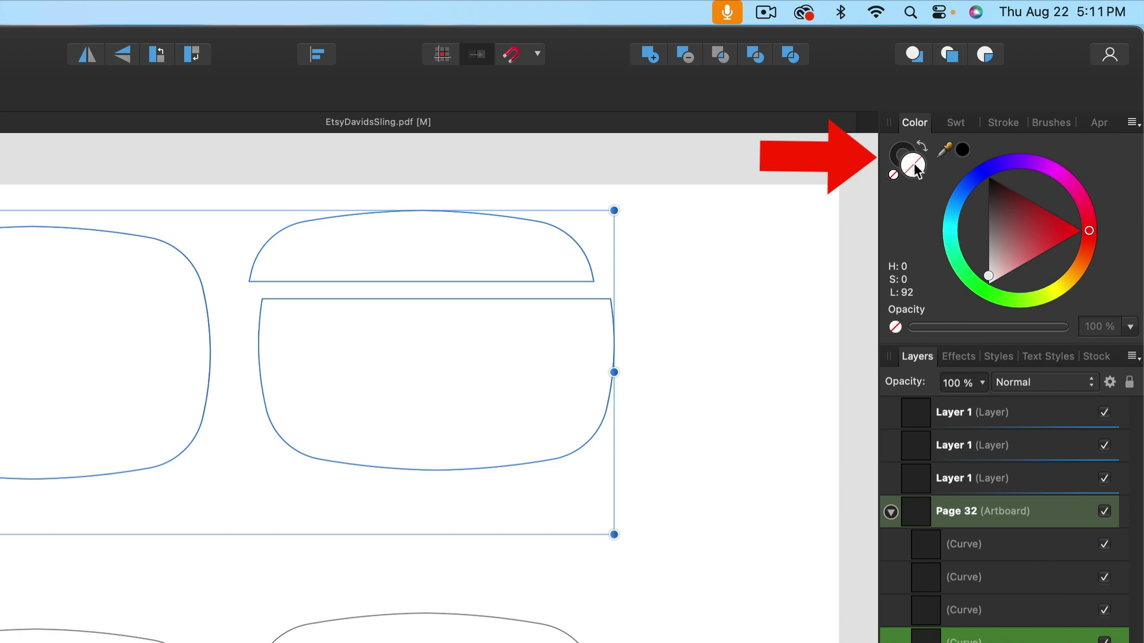
click(904, 150)
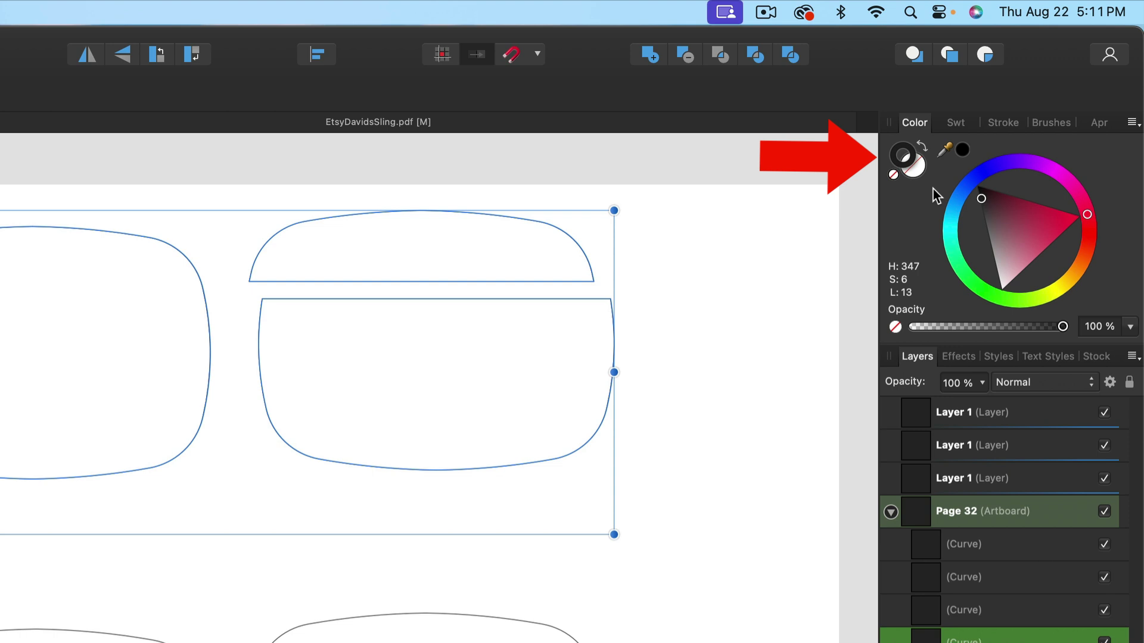
click(913, 166)
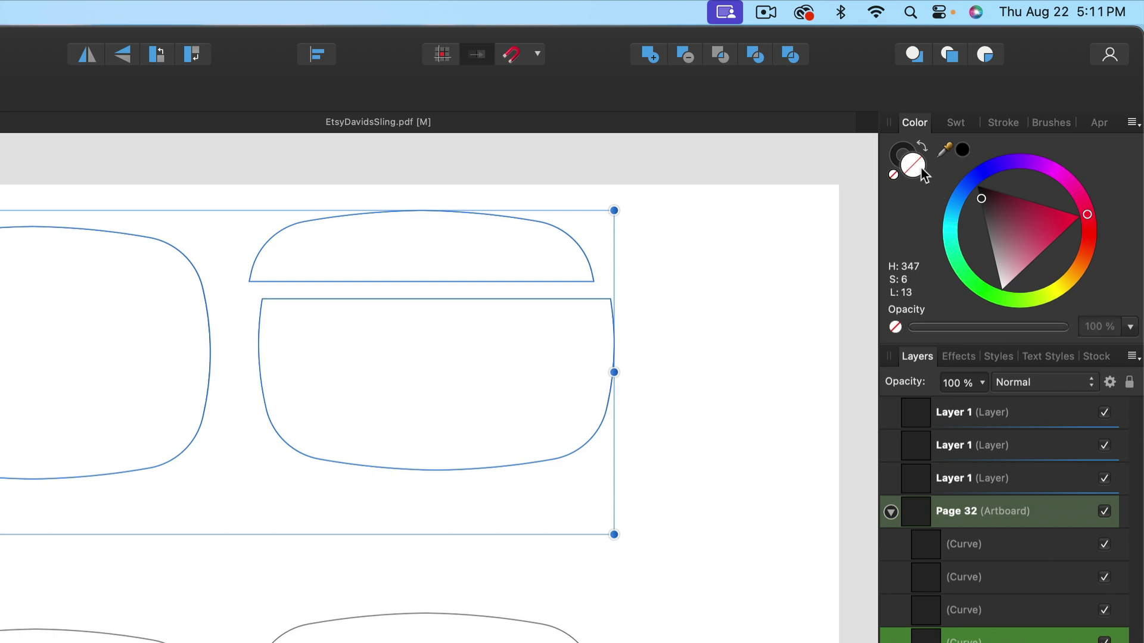
click(955, 206)
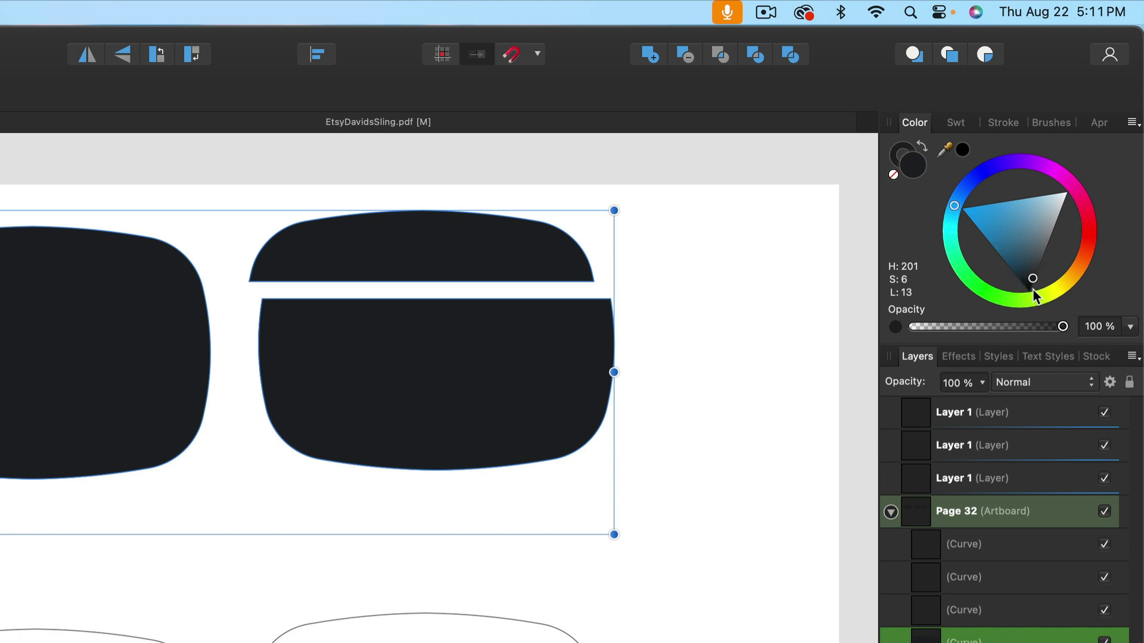
drag(1034, 281, 991, 222)
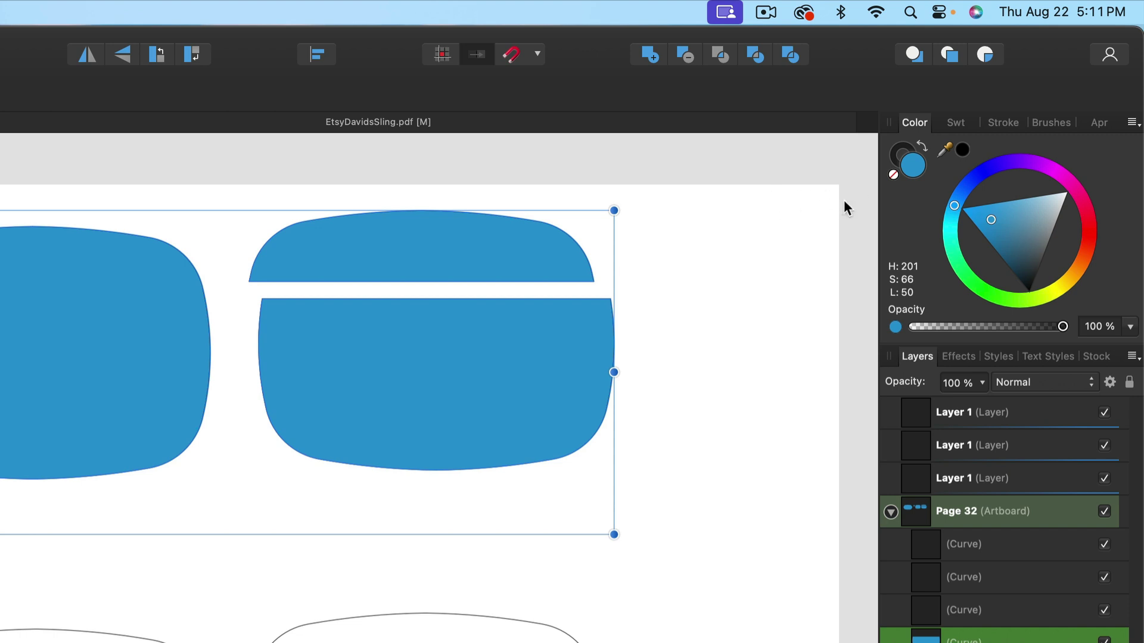
- Remove the stroke from the blue pieces and deselect them
click(905, 154)
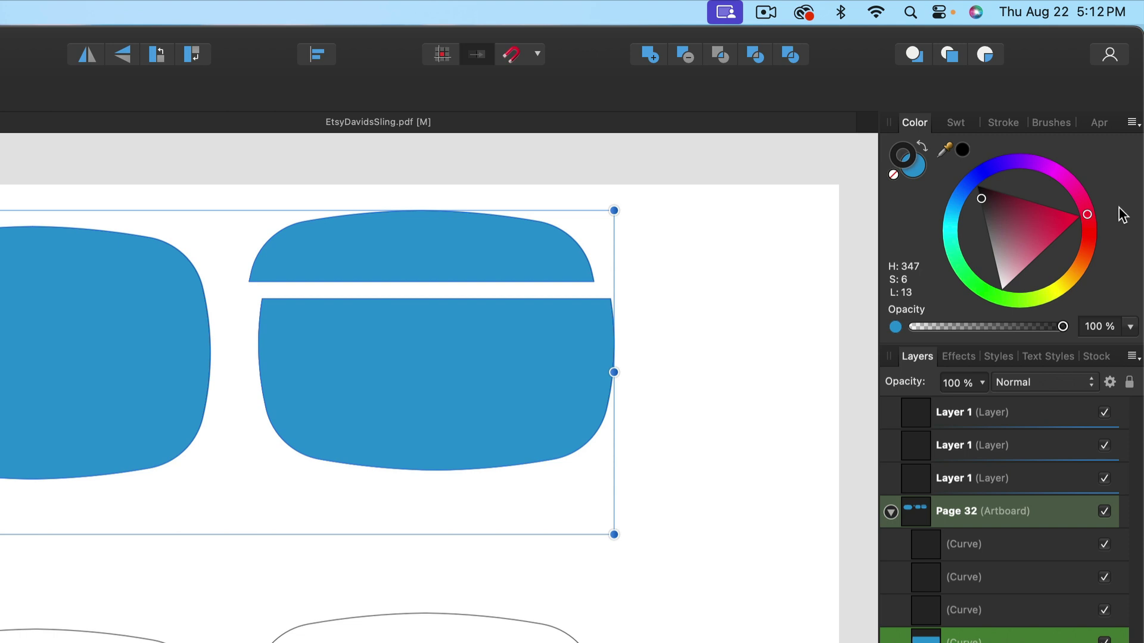
click(894, 174)
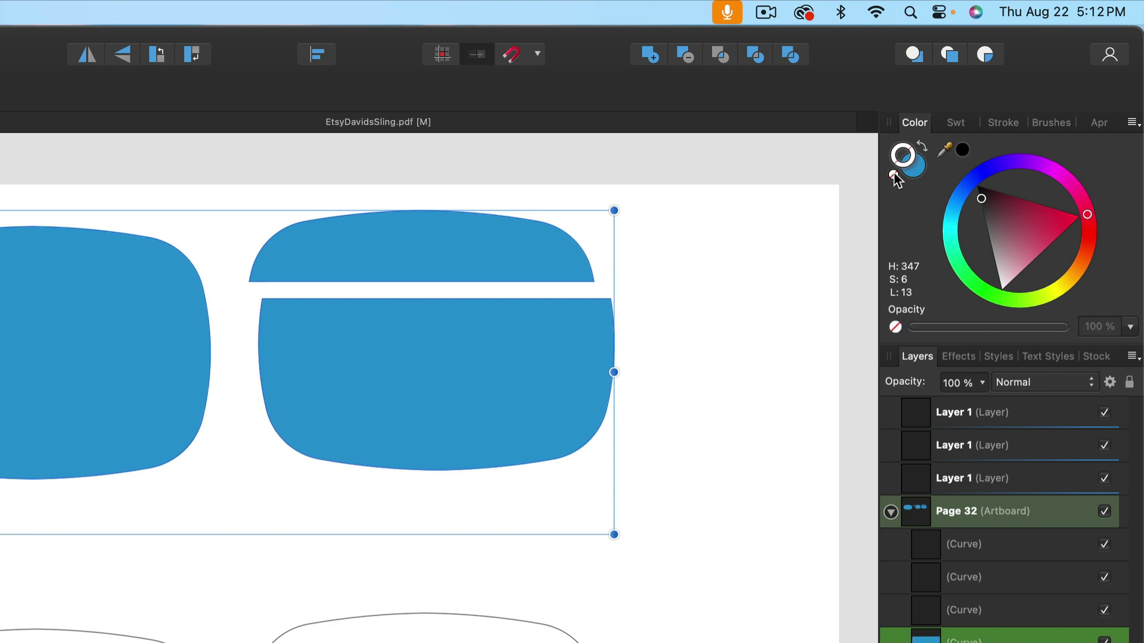
click(768, 225)
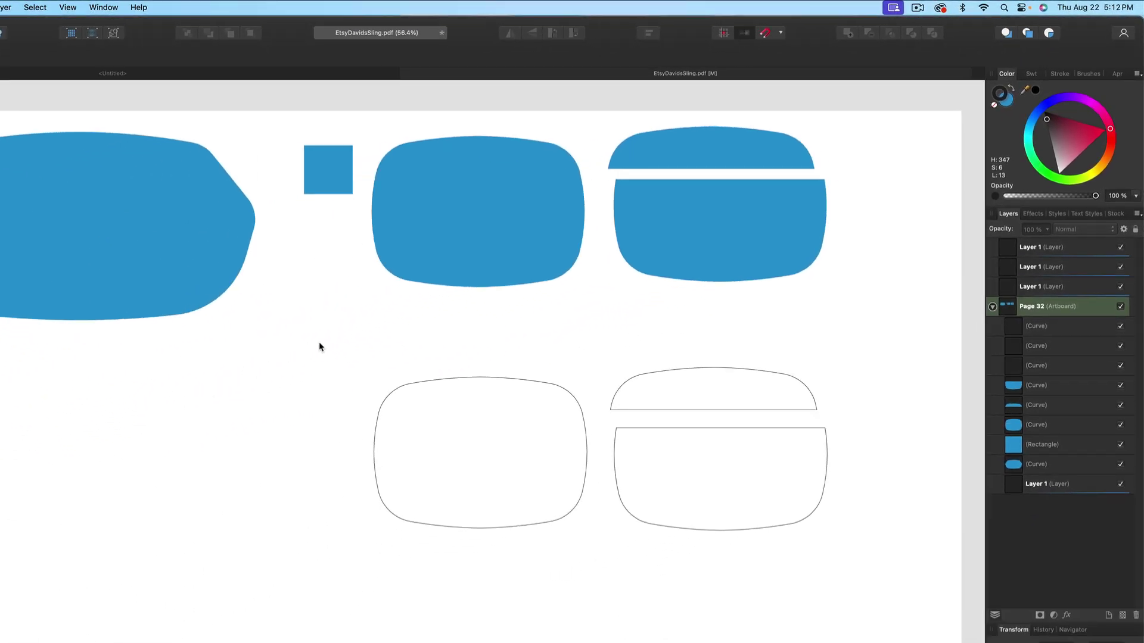
- Fill the three duplicate pieces in the lower row with light green, H 156, S 48, L 63, and remove their stroke
drag(320, 344, 856, 599)
drag(900, 510, 899, 510)
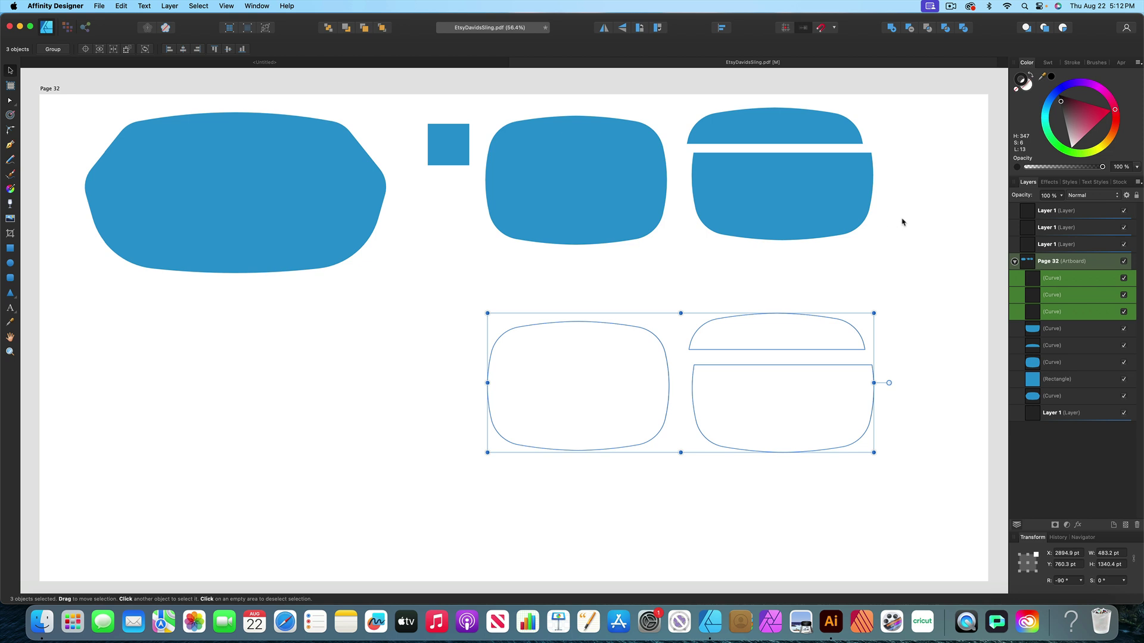
click(1026, 88)
click(1049, 132)
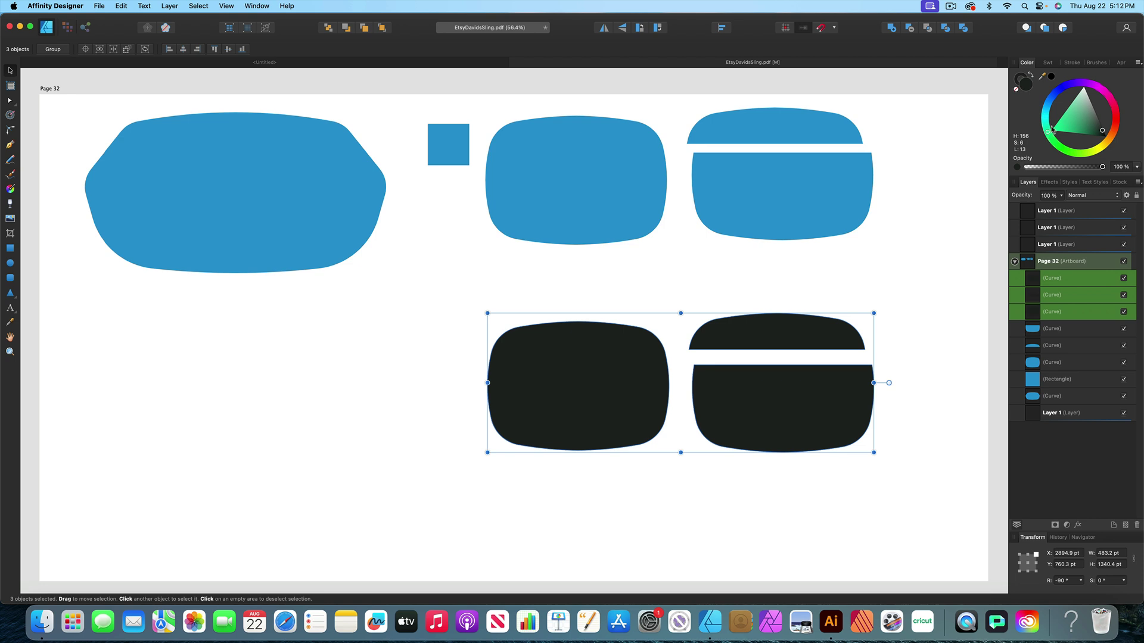
drag(1102, 132, 1076, 112)
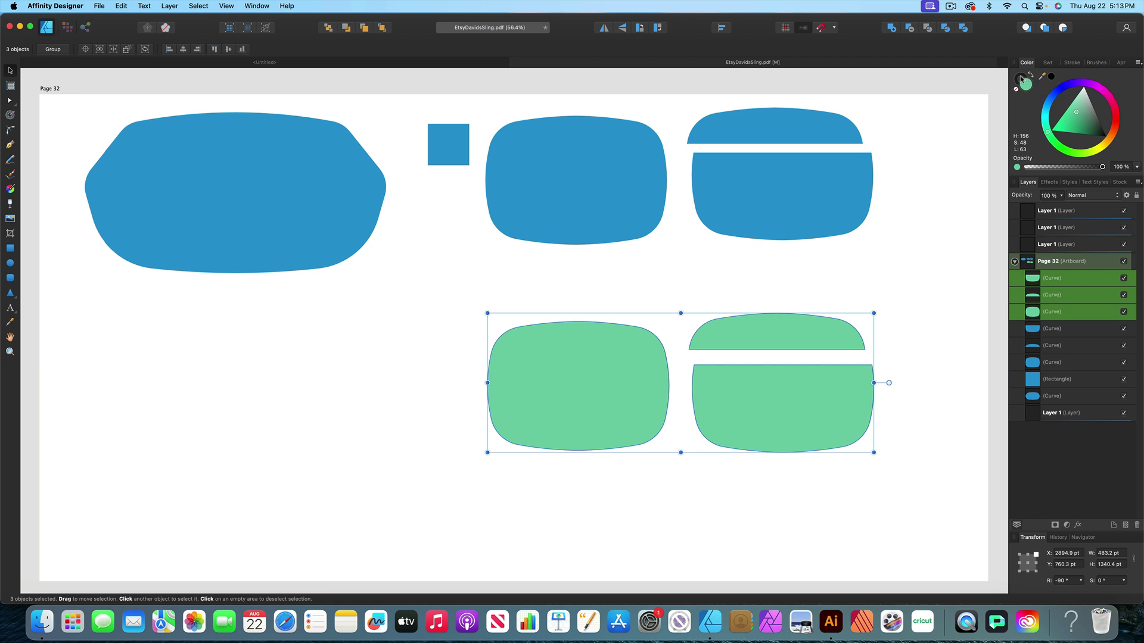
click(1023, 78)
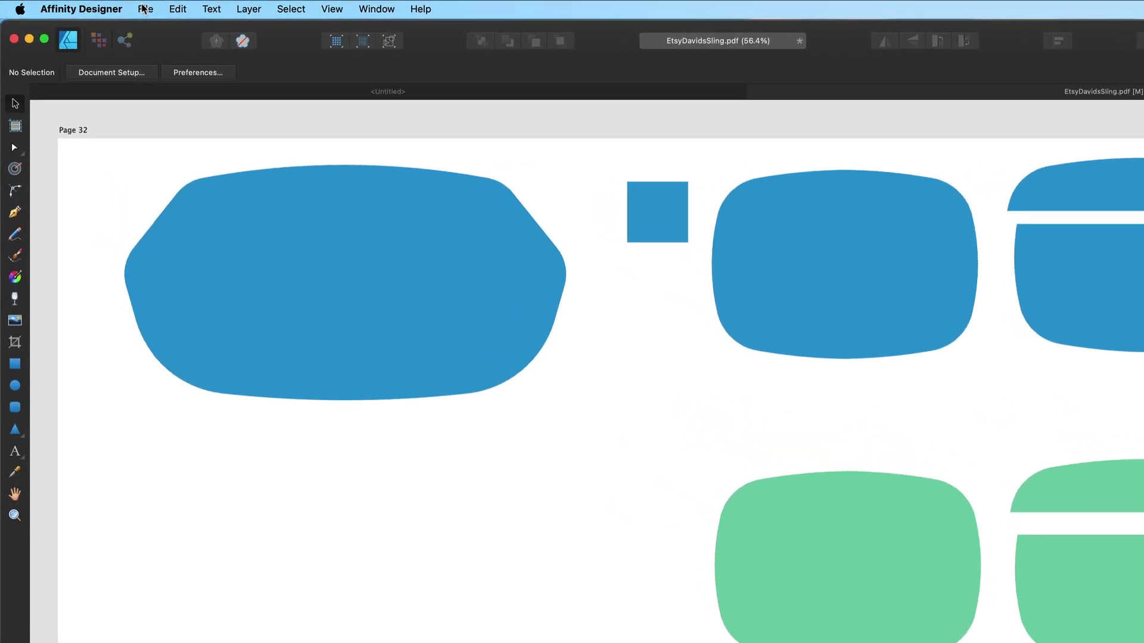
- Start an SVG export of the Page 32 artboard and set its rasterize option to Nothing
click(144, 8)
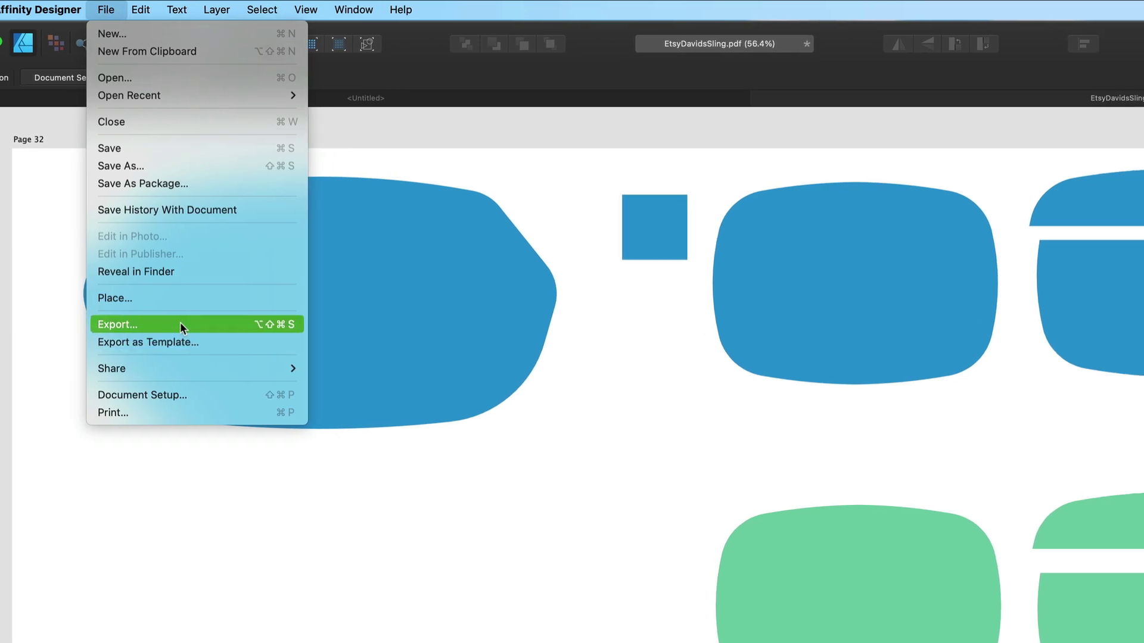
click(231, 325)
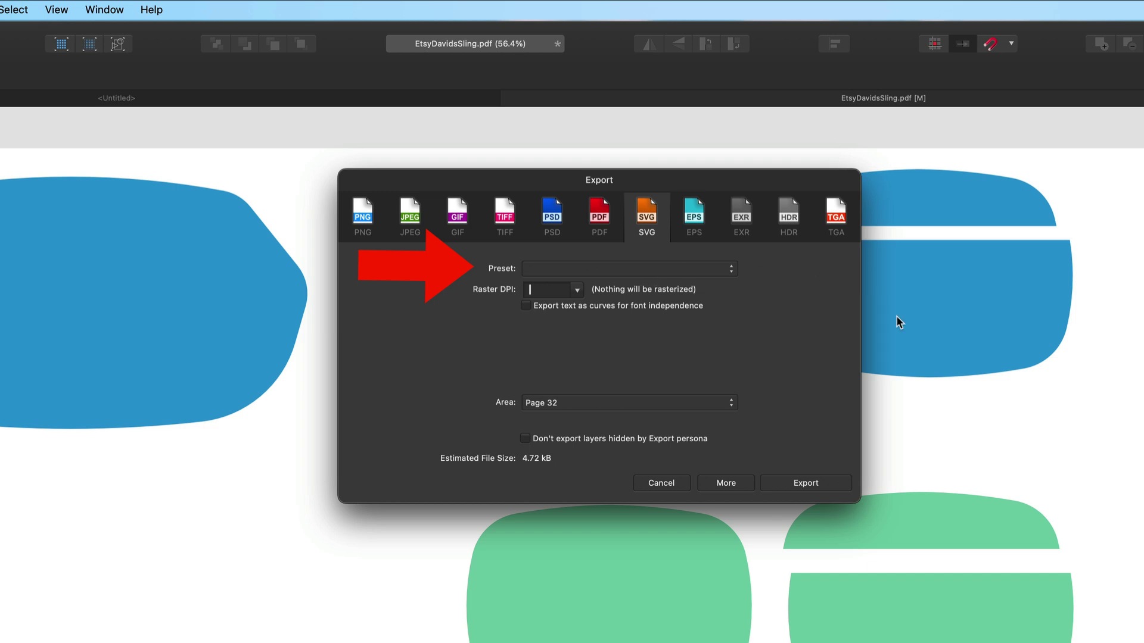
click(727, 483)
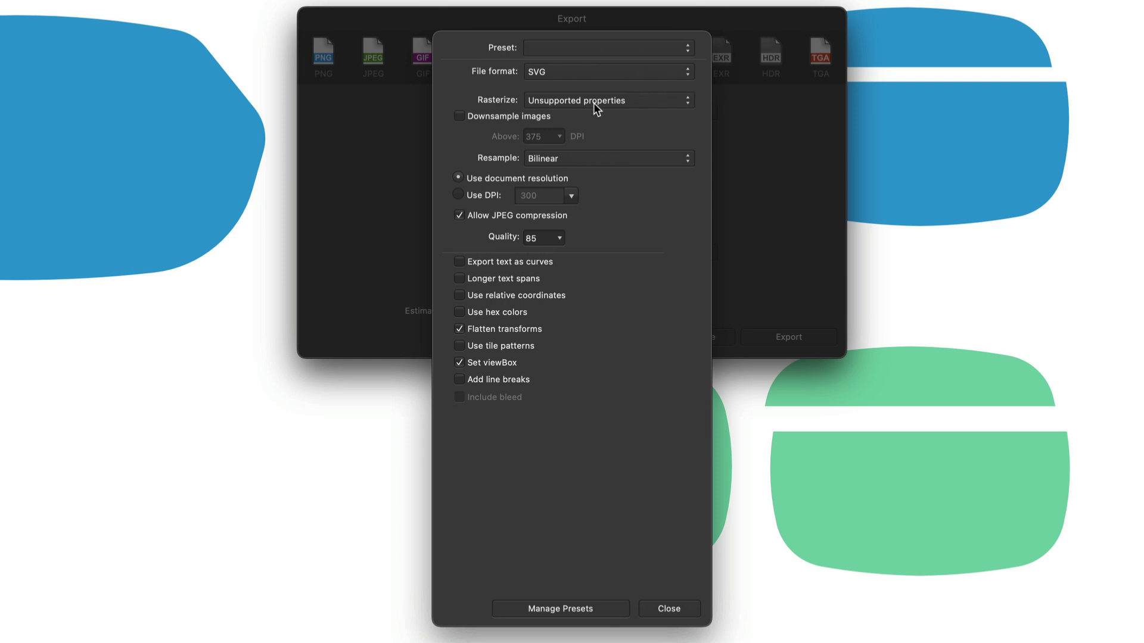
click(688, 102)
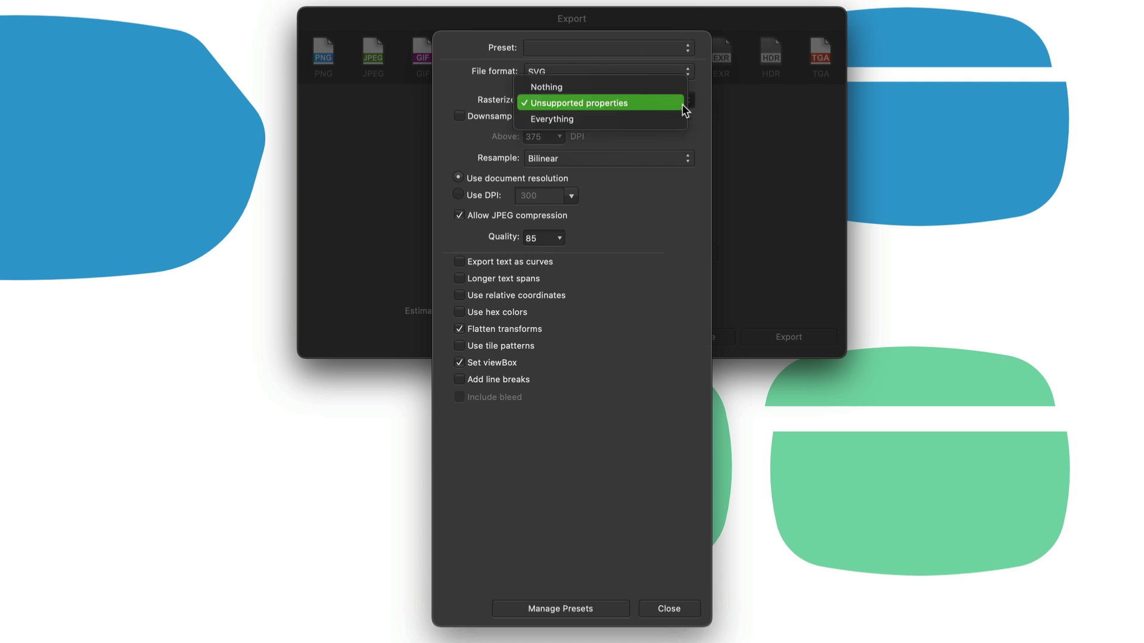
click(566, 87)
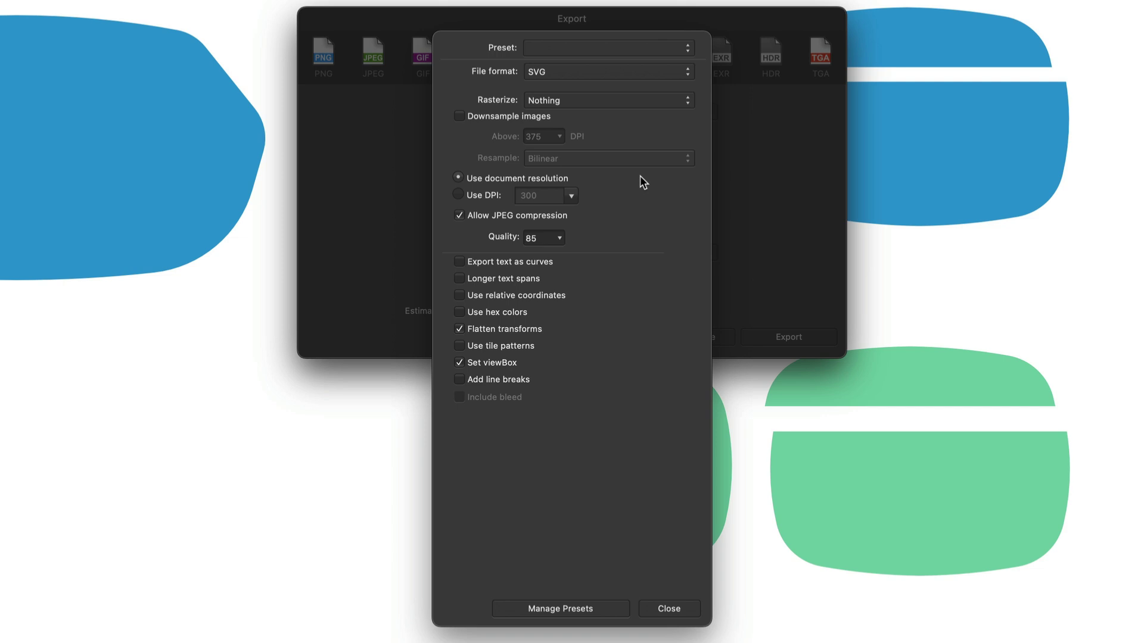
click(458, 196)
double_click(553, 196)
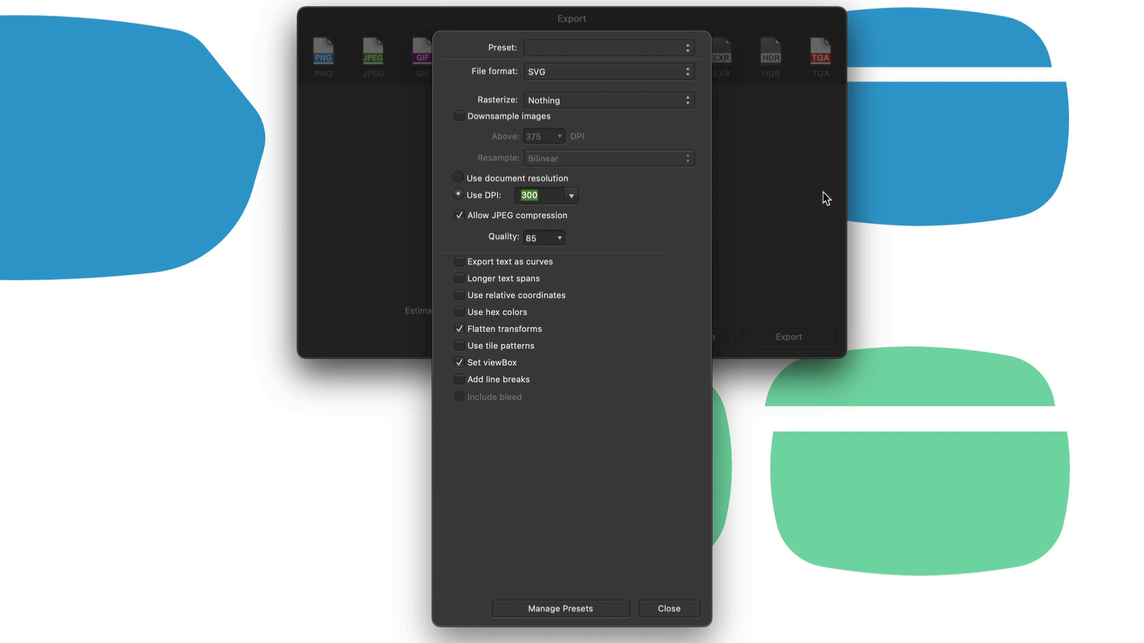
text(72)
click(457, 176)
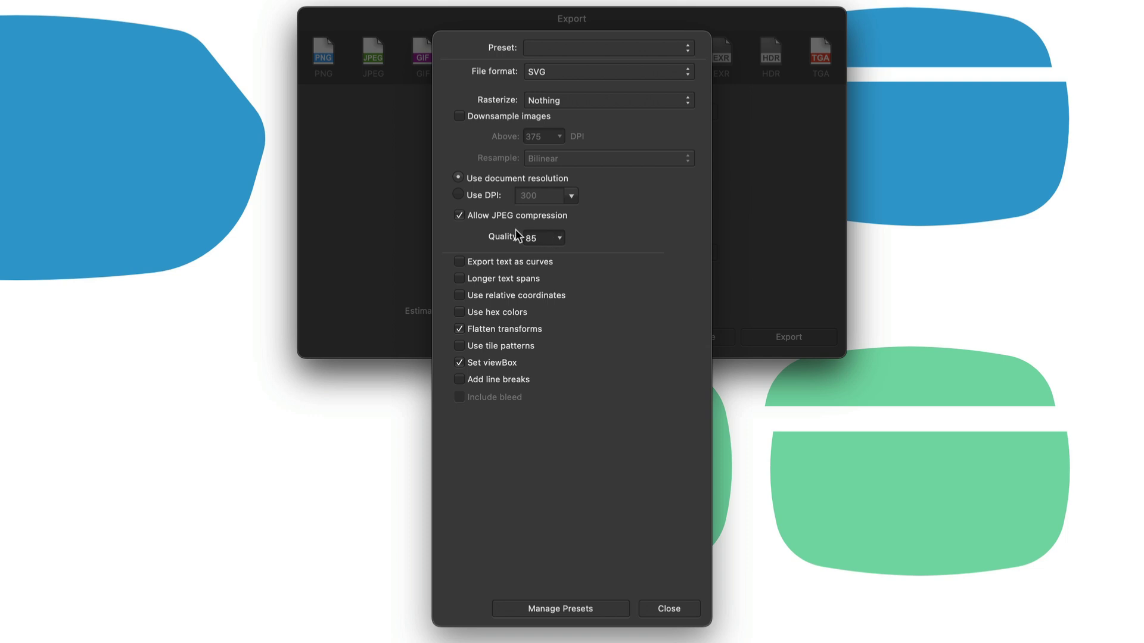
- Turn off JPEG compression and the viewBox option for SVG, save the settings as a preset named Cricut, and leave the export
click(460, 215)
click(459, 364)
click(559, 607)
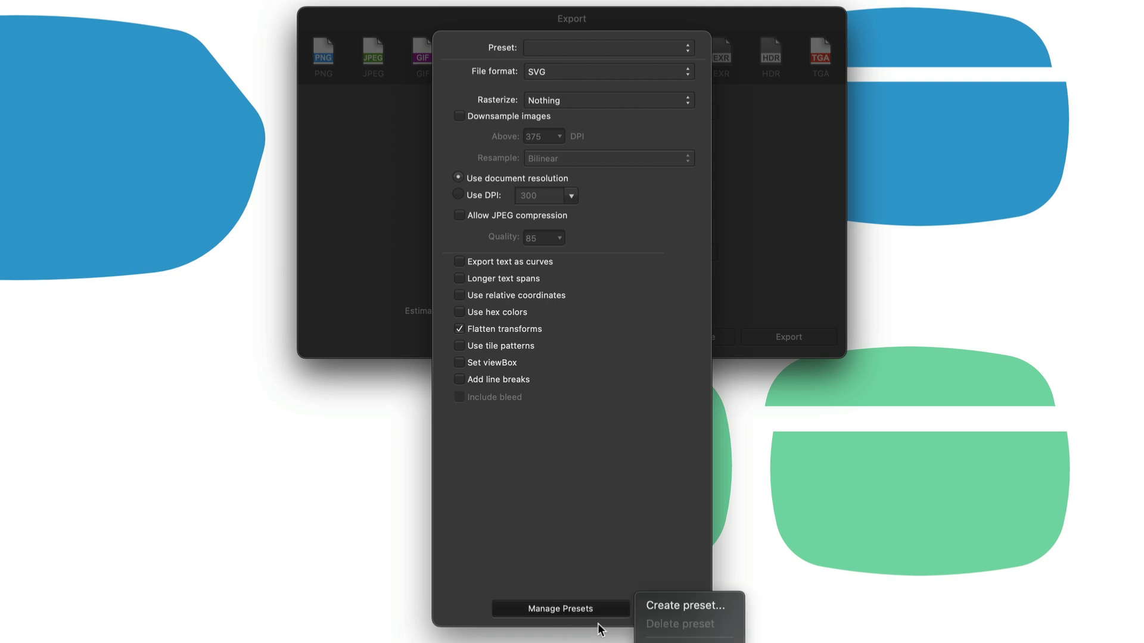
click(698, 604)
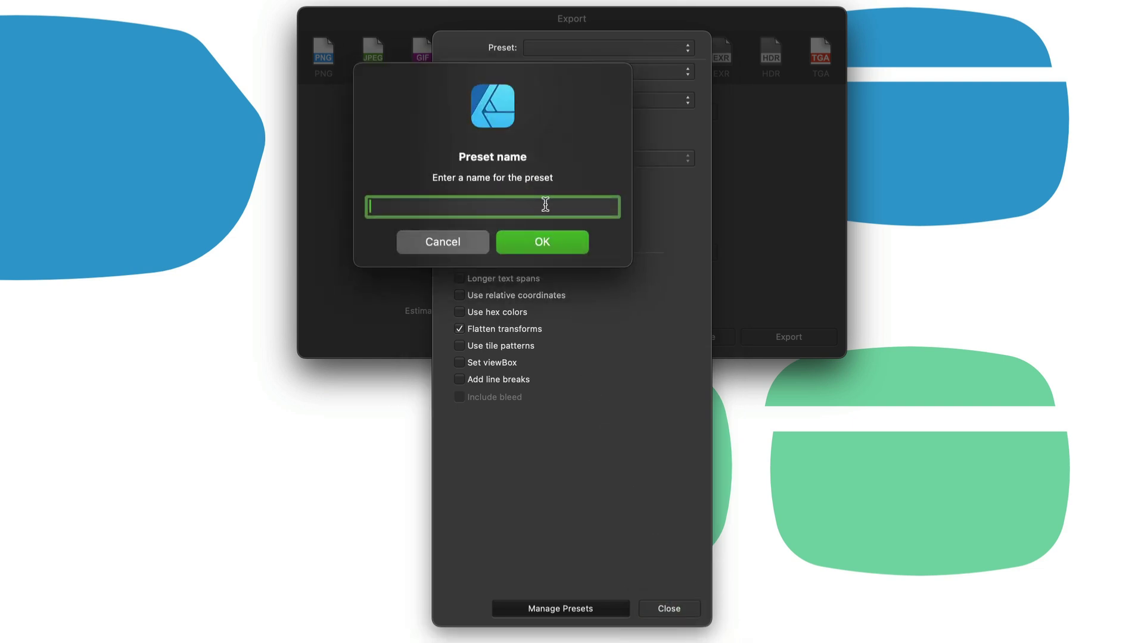
text(Cricut)
click(546, 238)
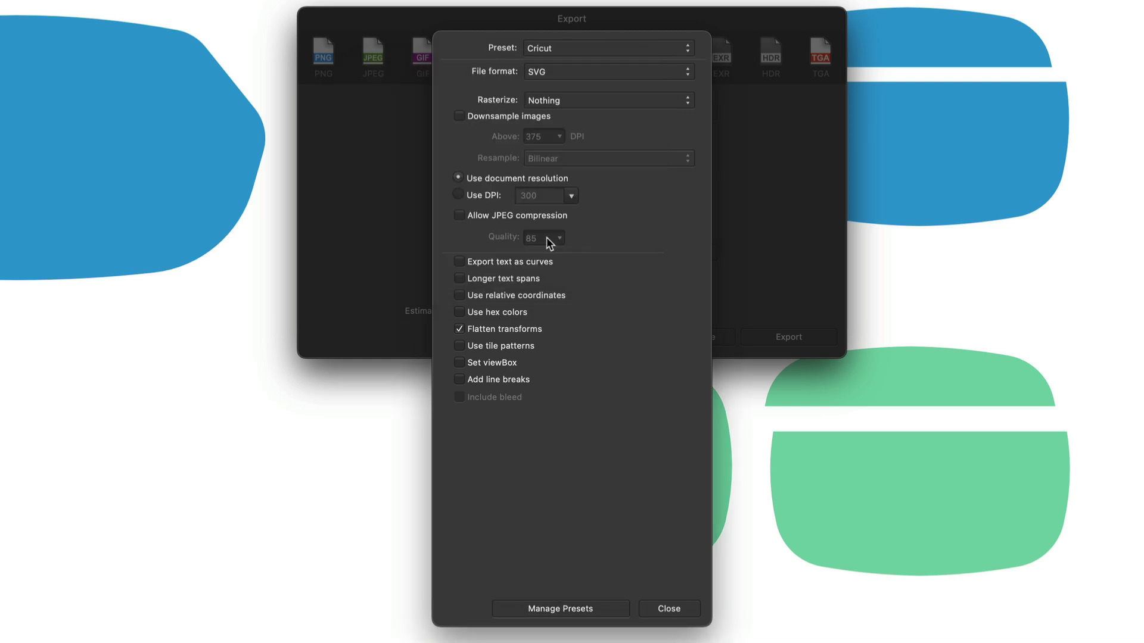
click(675, 603)
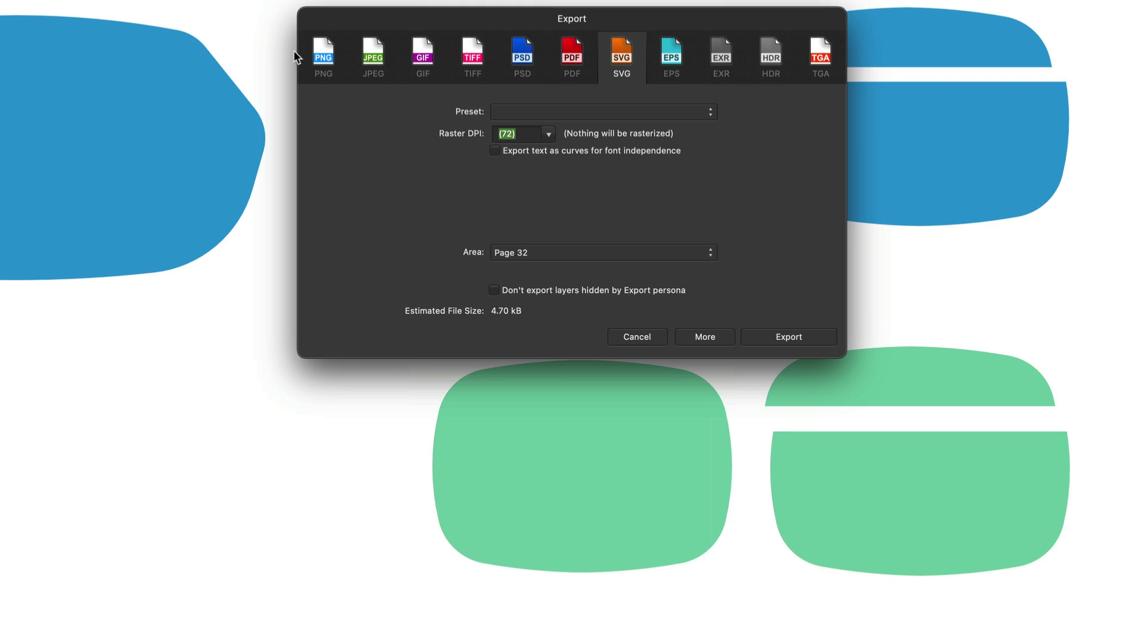
click(642, 337)
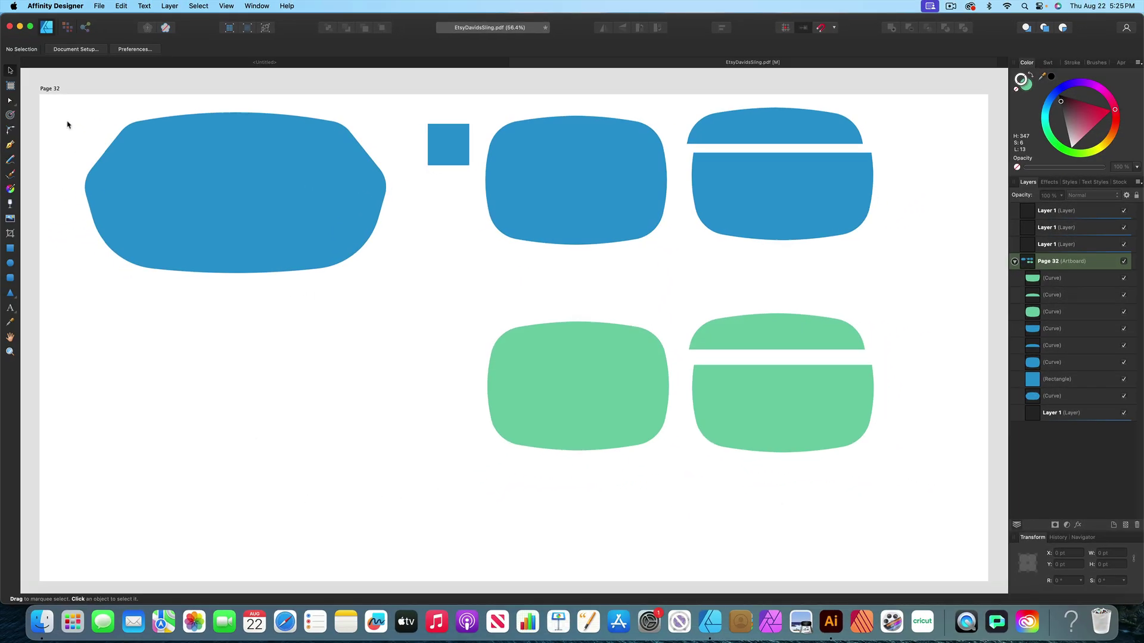
- Select all the blue and green pieces and set up an SVG export with the Cricut preset and area Selection Only
drag(52, 101, 901, 468)
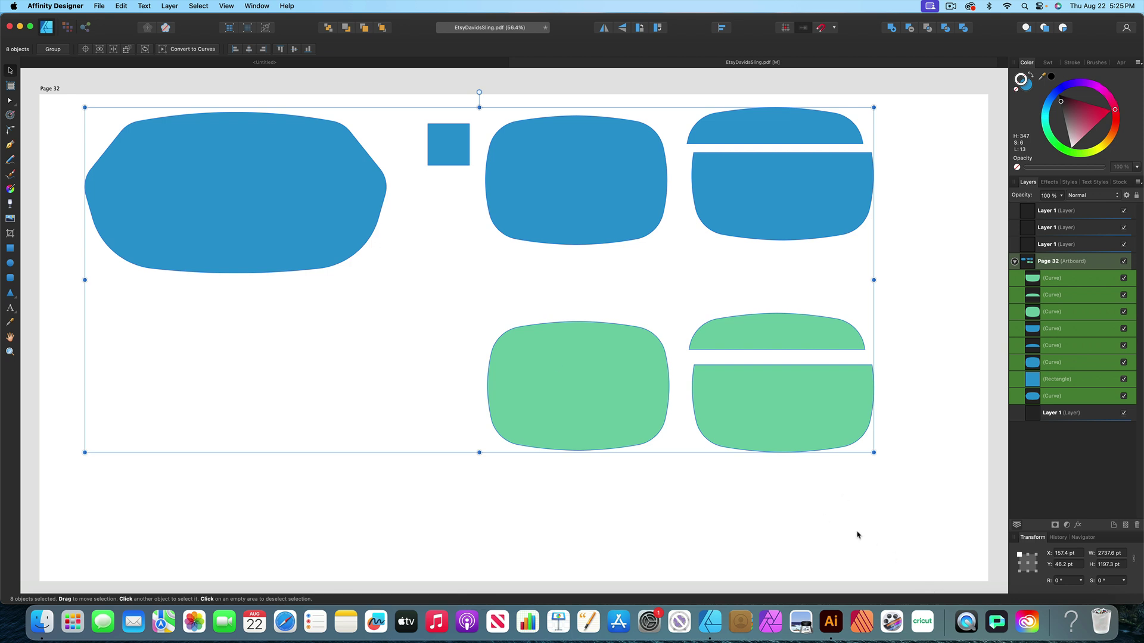
click(99, 6)
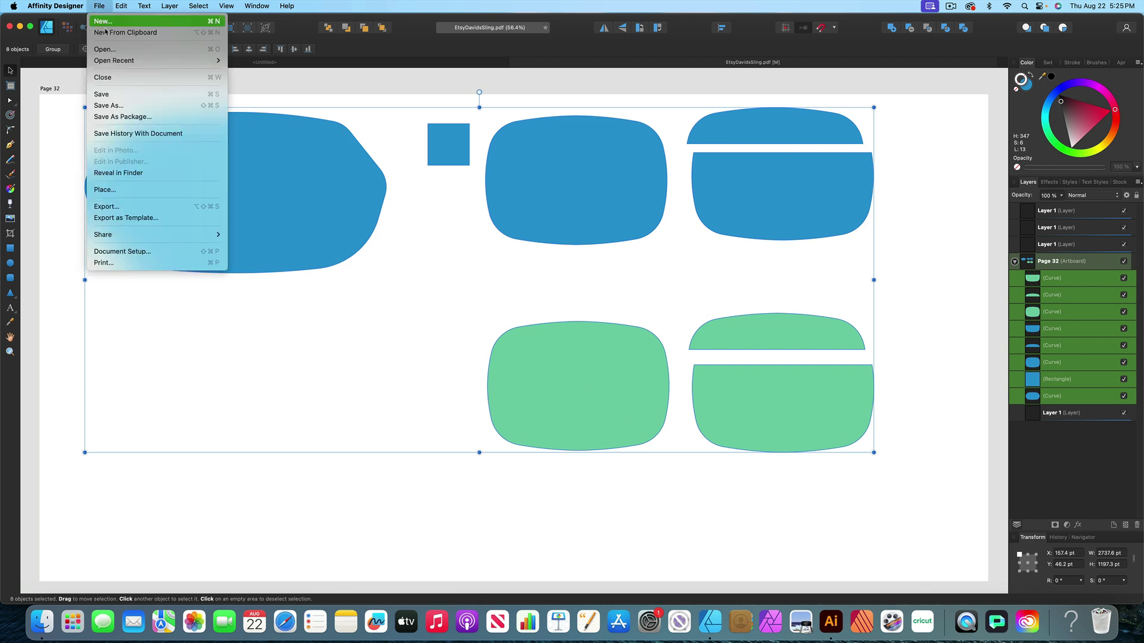
click(133, 206)
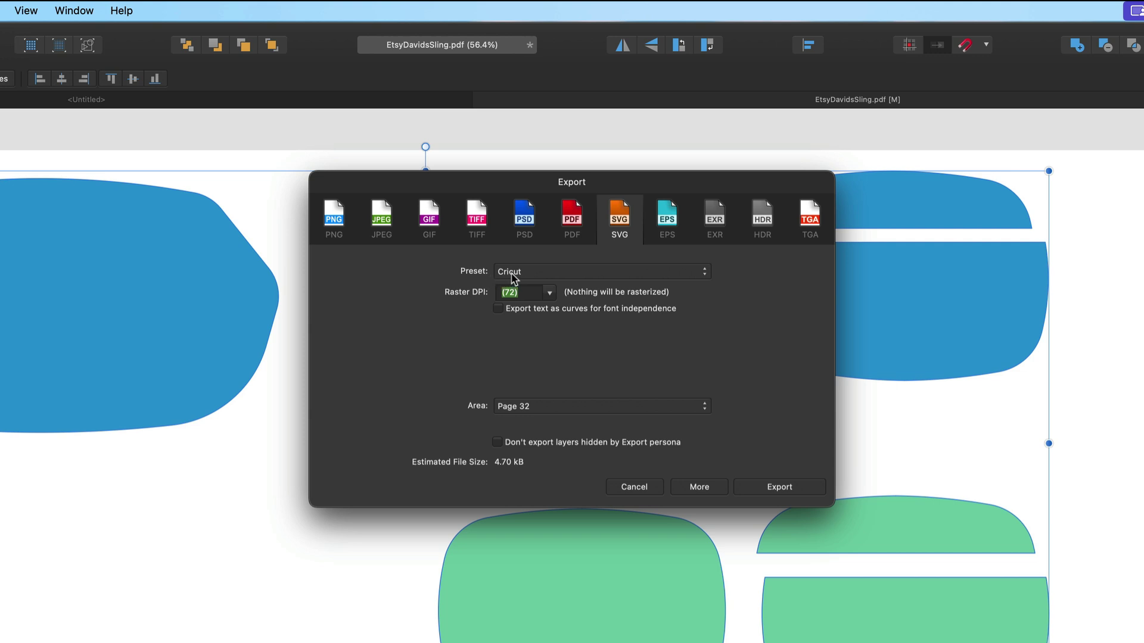
click(705, 273)
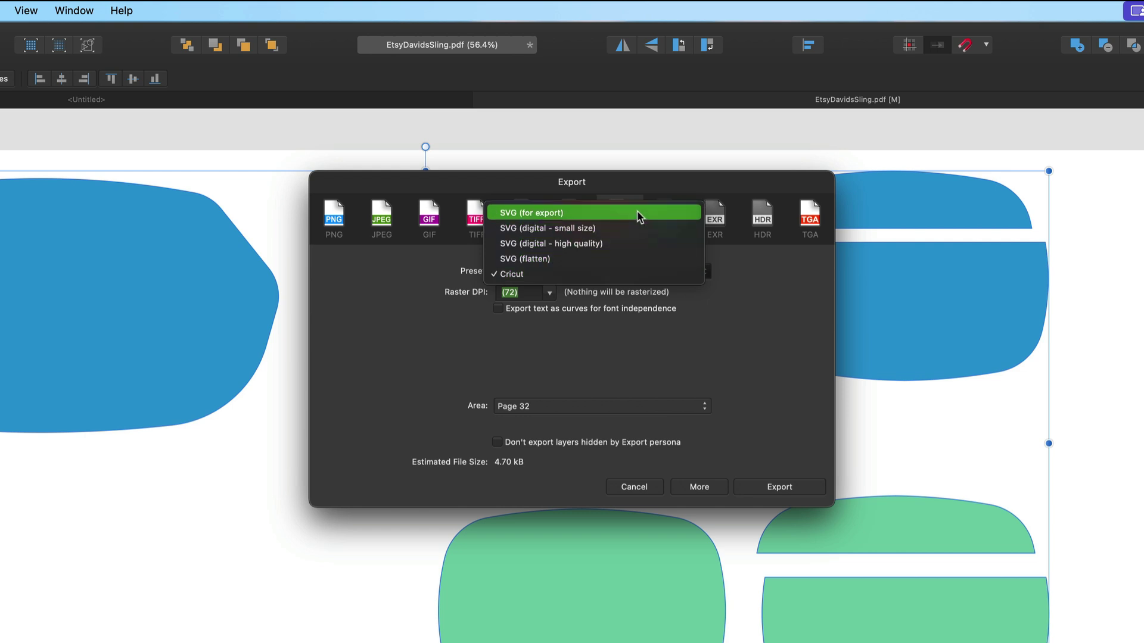
click(544, 274)
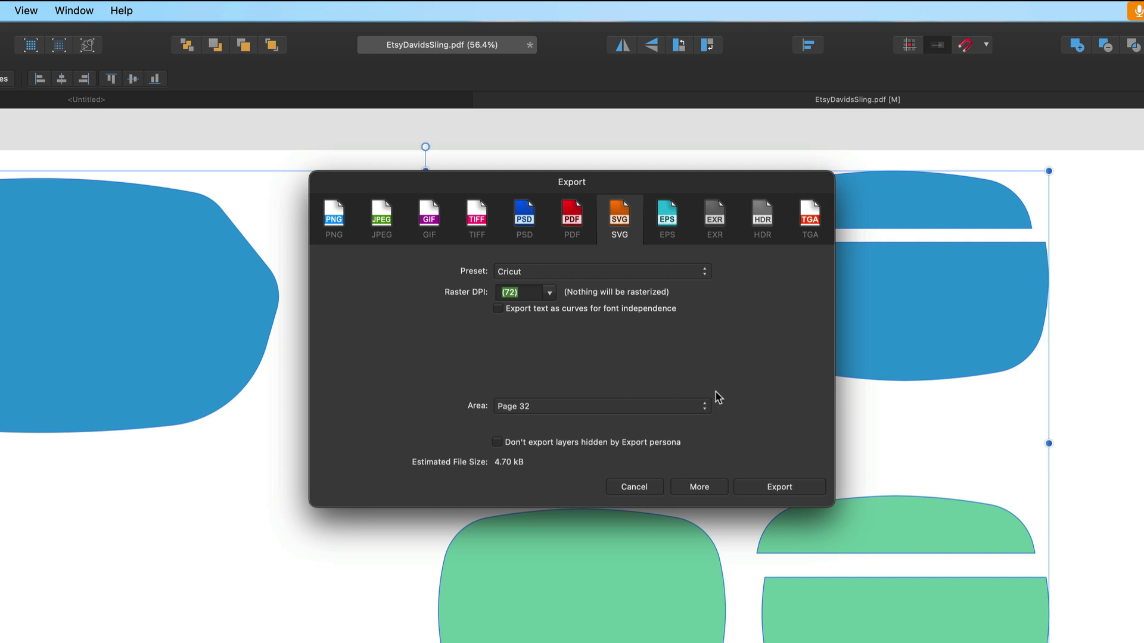
click(706, 409)
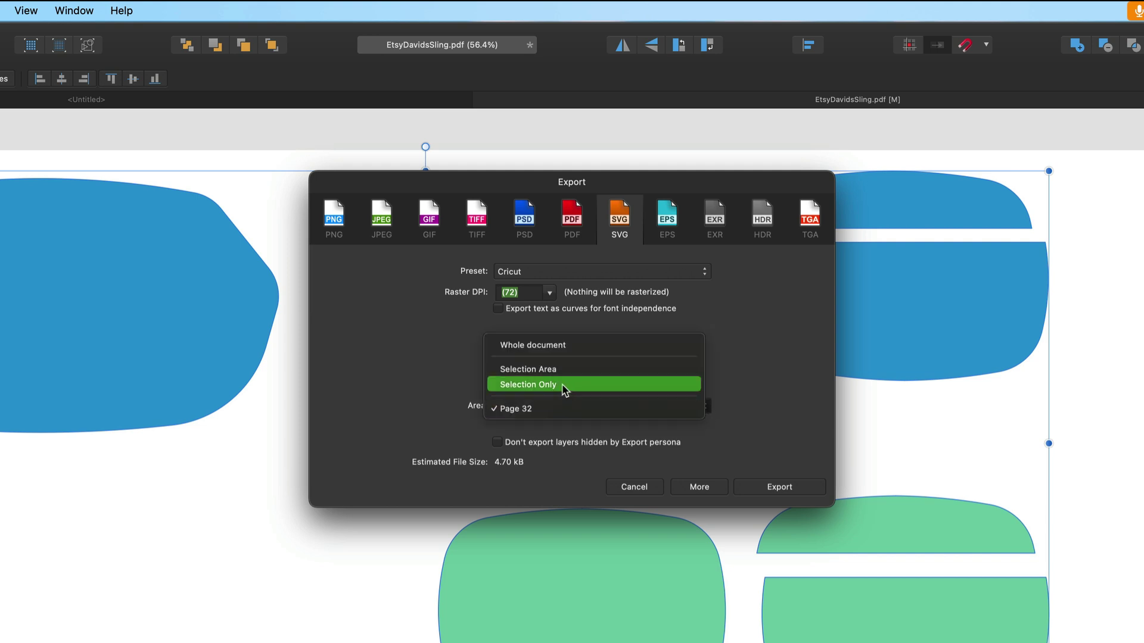
click(563, 386)
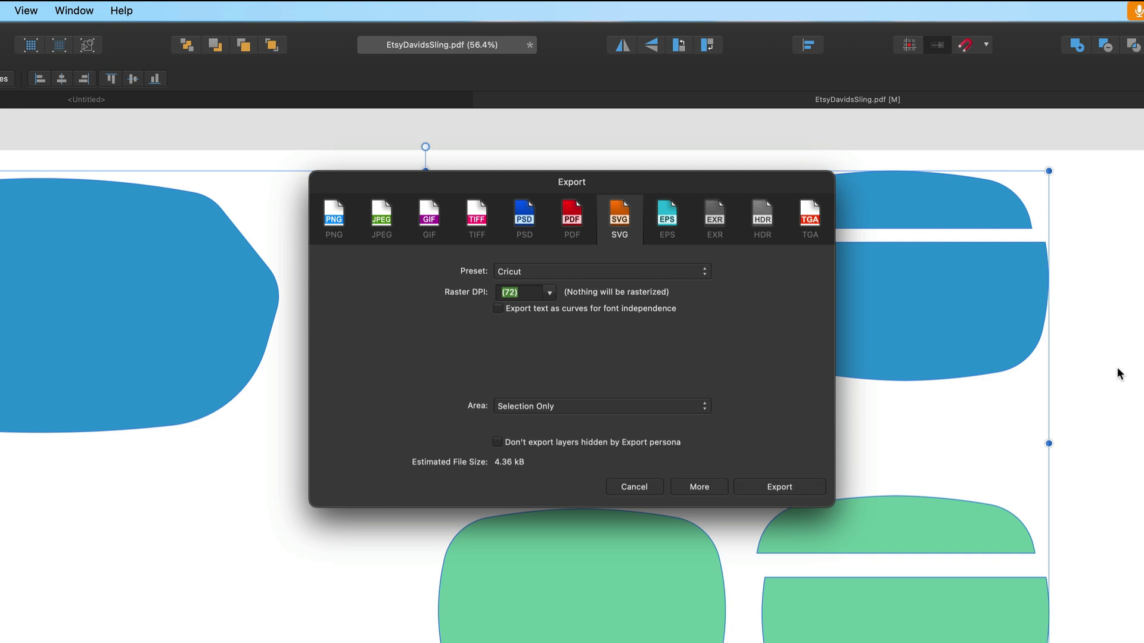
- Export the selected pieces to the Desktop under the file name David's Sling
click(777, 485)
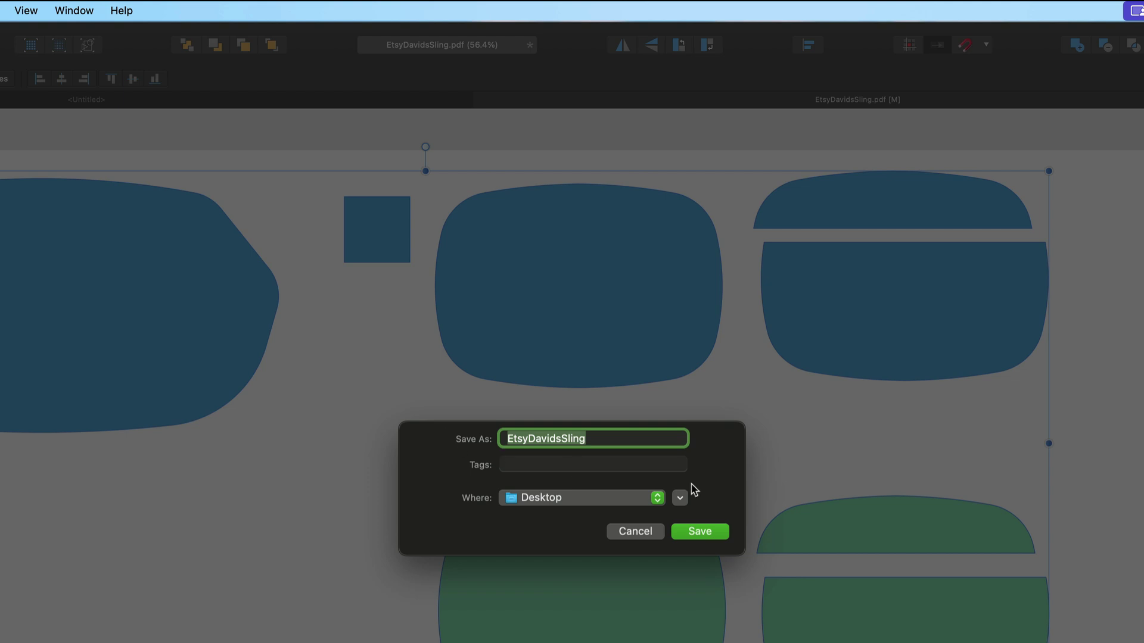
text(David's )
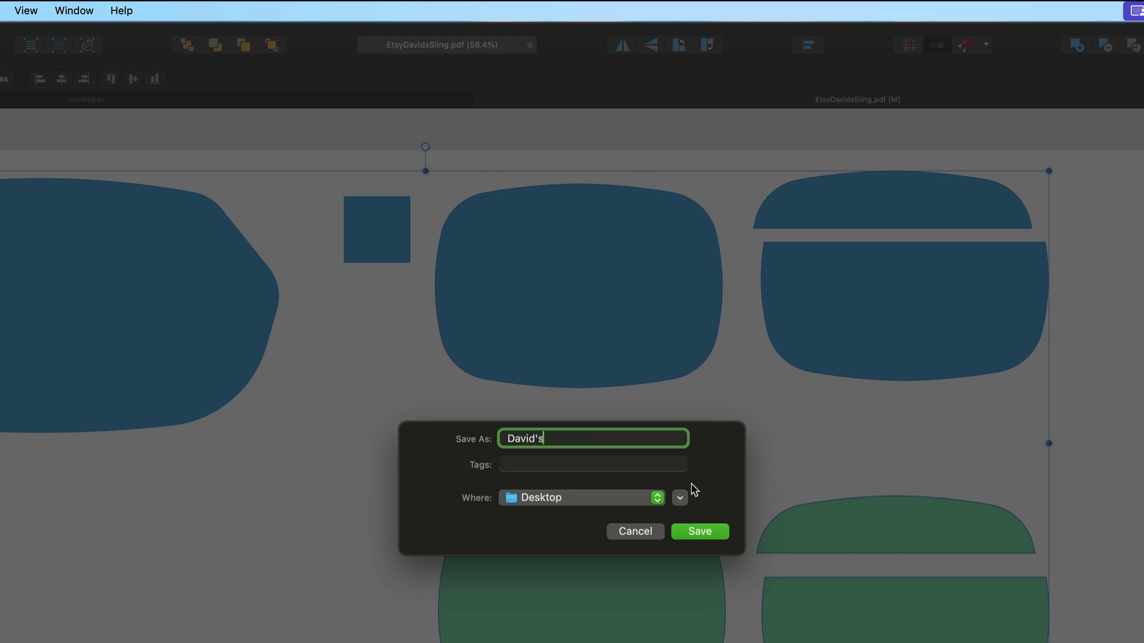
text(Sling)
triple_click(584, 434)
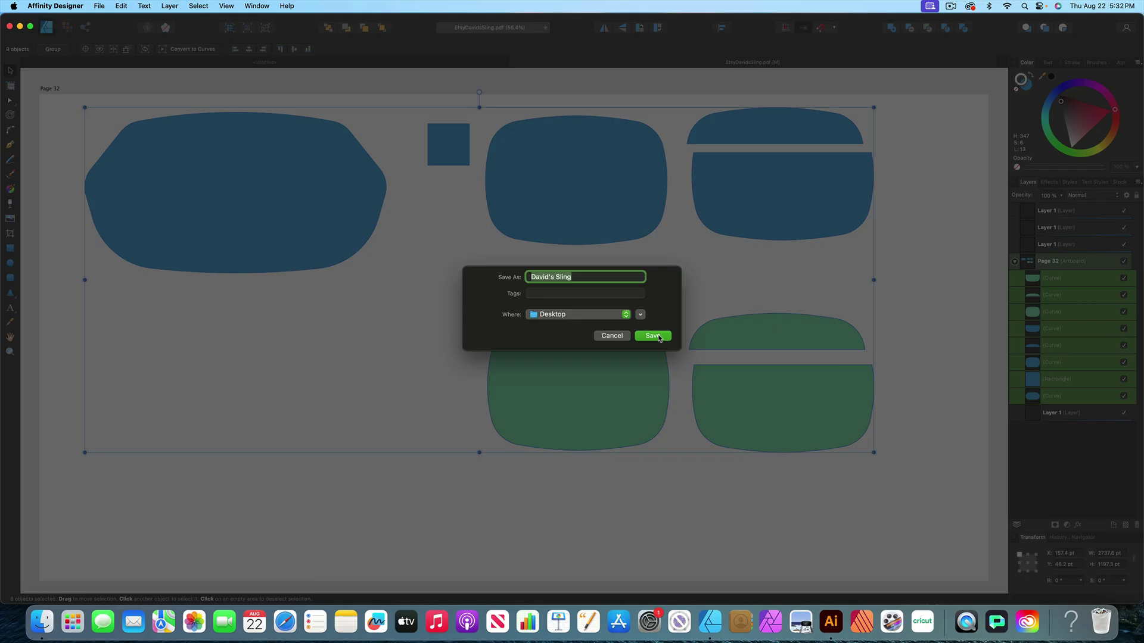
click(659, 338)
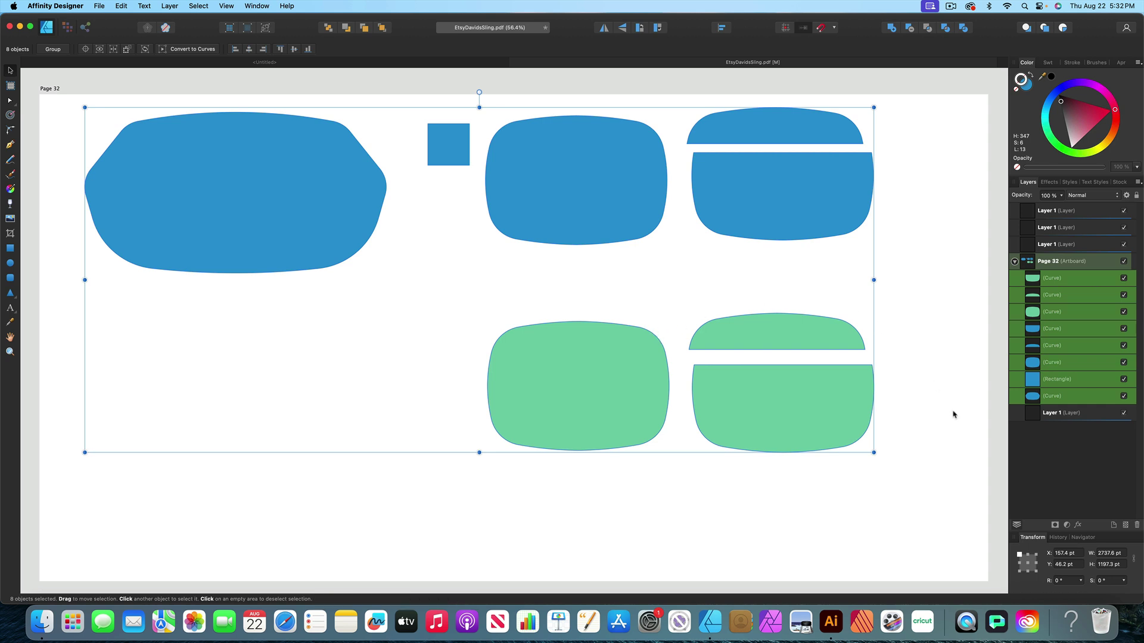
- Switch to Cricut Design Space, start a new project and begin an image upload
click(922, 621)
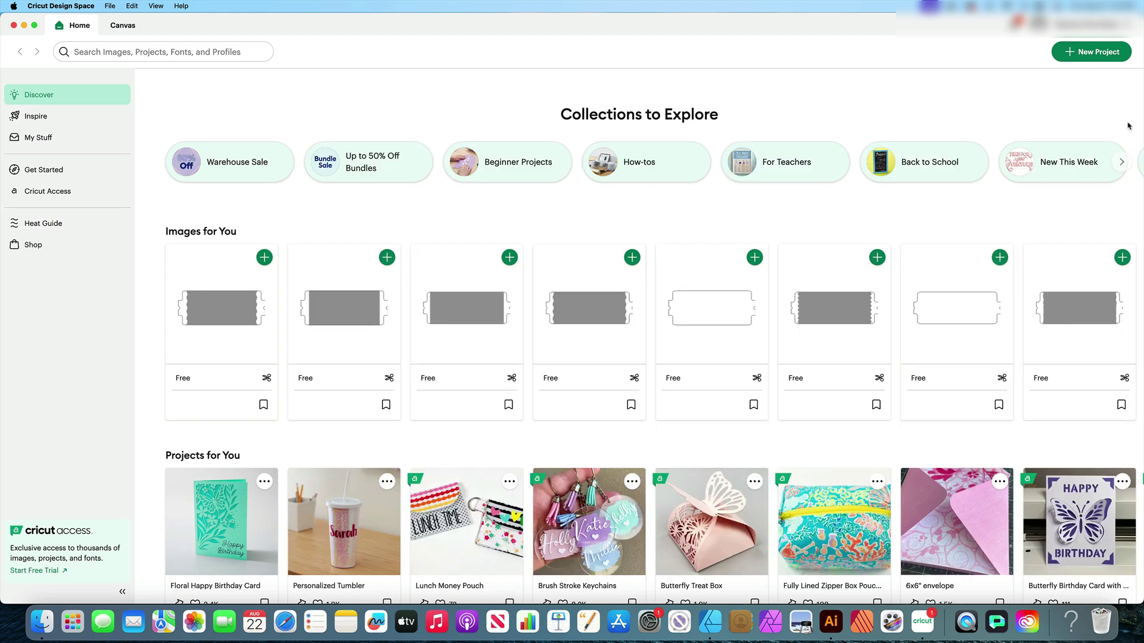
click(1089, 51)
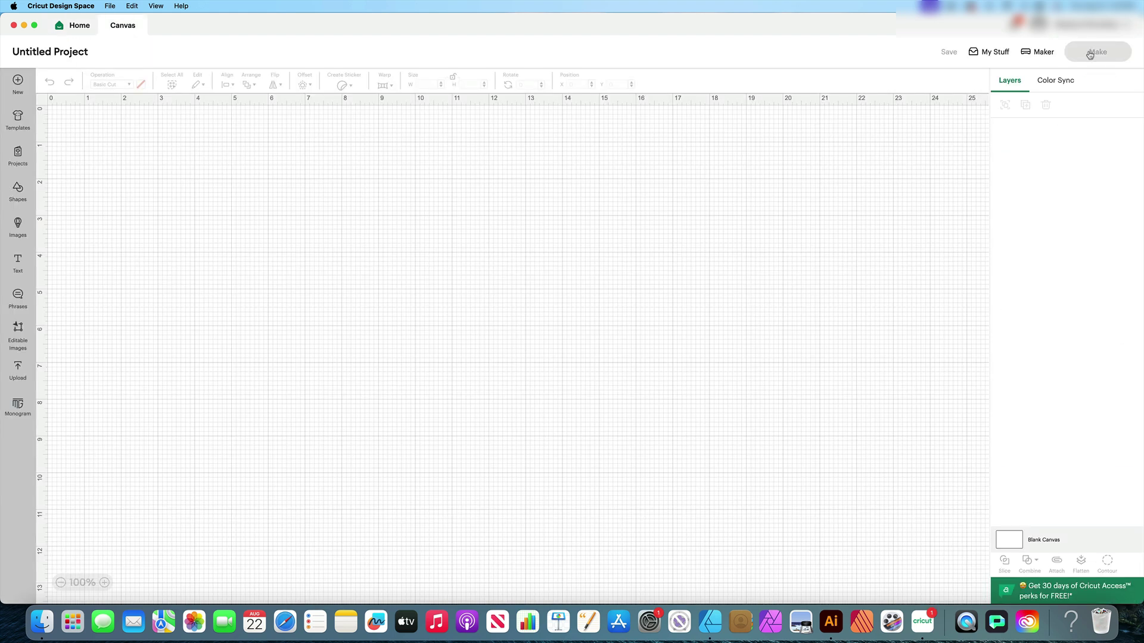
click(18, 369)
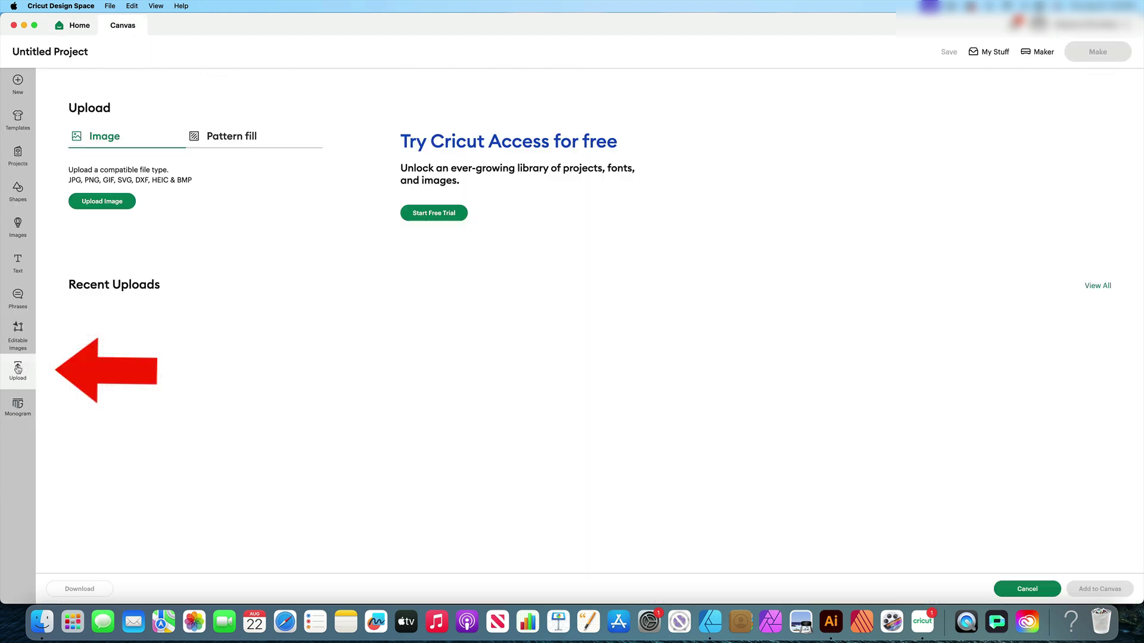
click(105, 202)
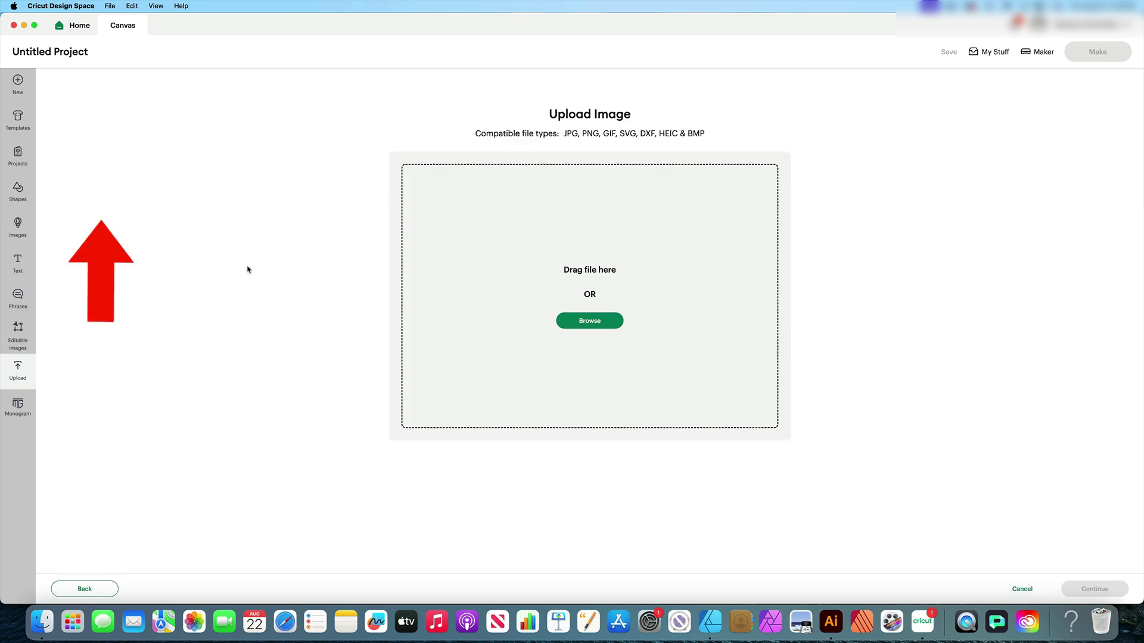
- Upload David's Sling.svg from the Desktop, keeping the suggested image details, and place it on the canvas
click(595, 324)
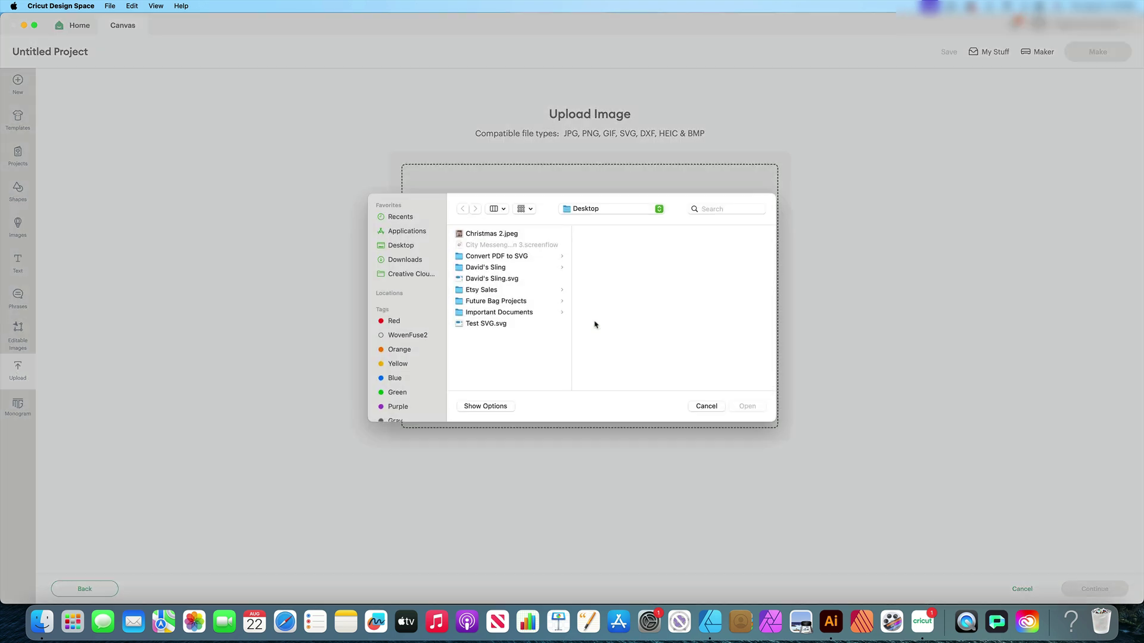
click(498, 280)
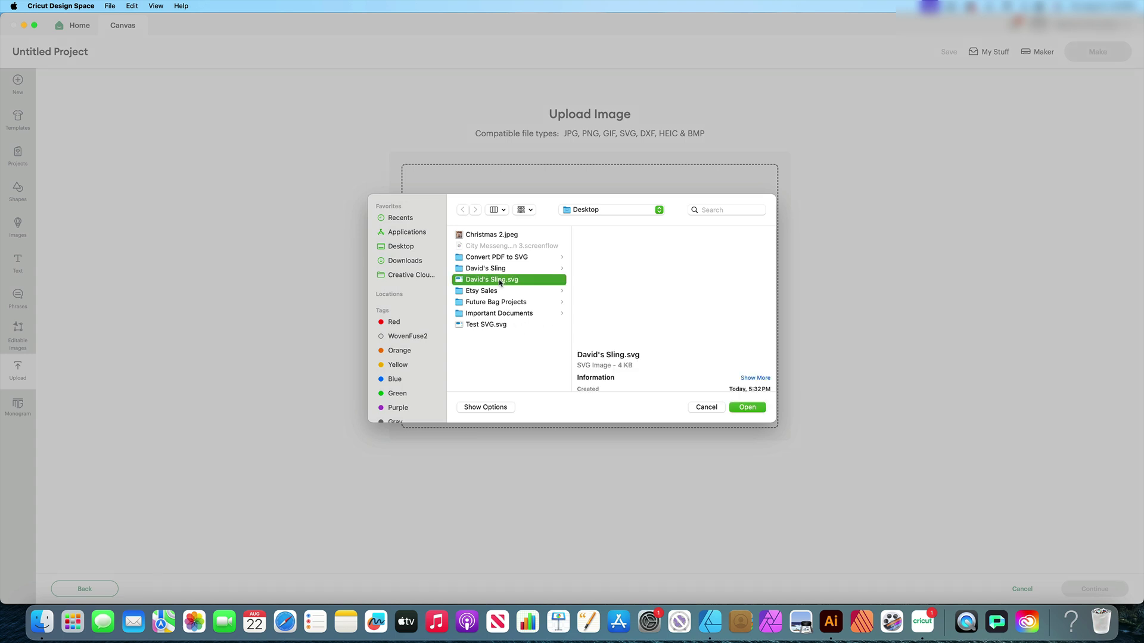
click(754, 408)
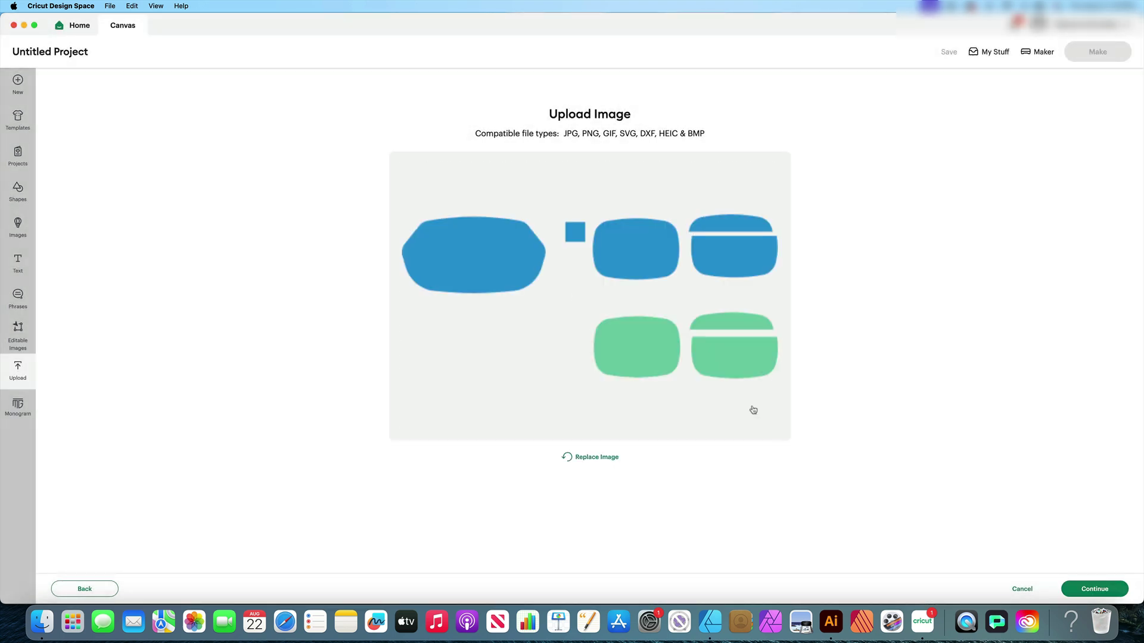
click(1102, 588)
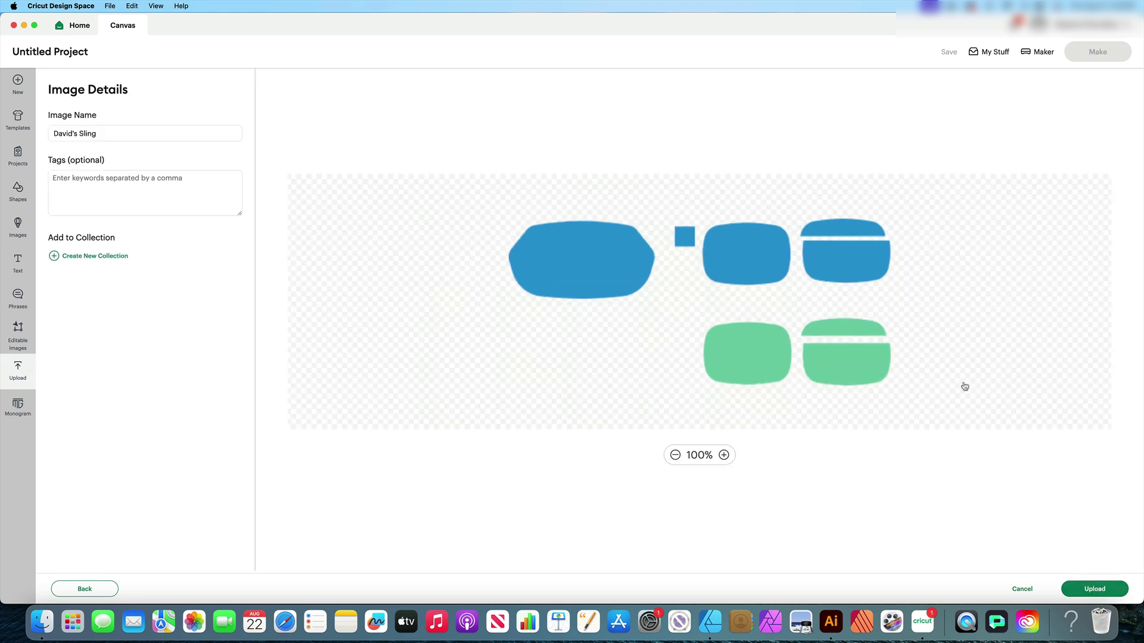
click(1095, 588)
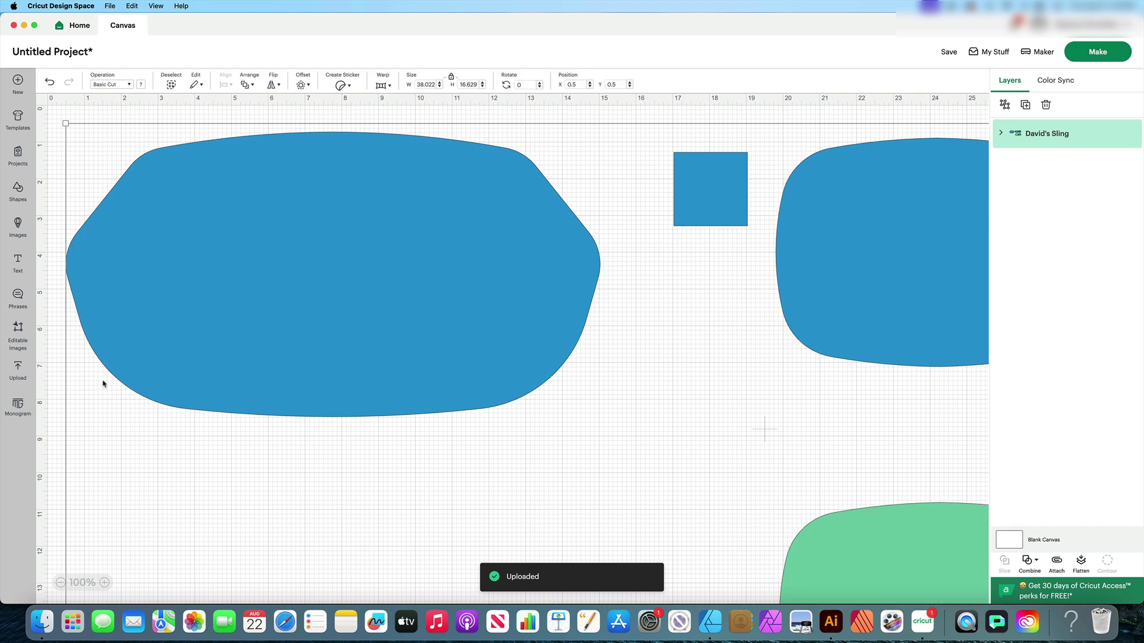
- Ungroup the uploaded pattern into separate pieces and select the small blue square to check its size
click(61, 583)
click(60, 583)
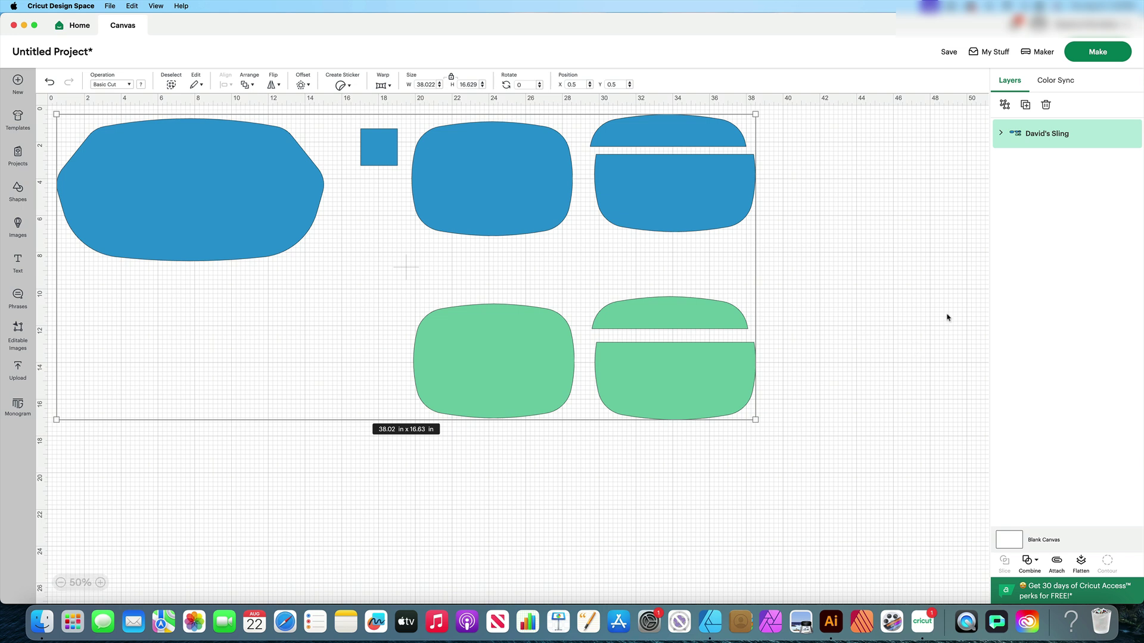
click(1005, 106)
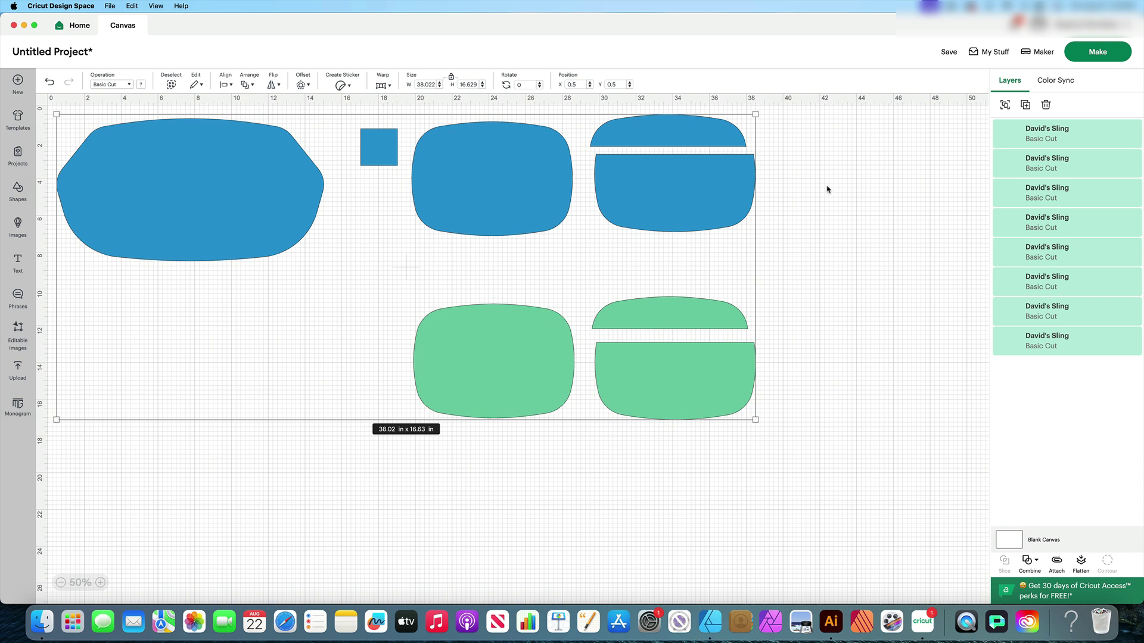
click(827, 189)
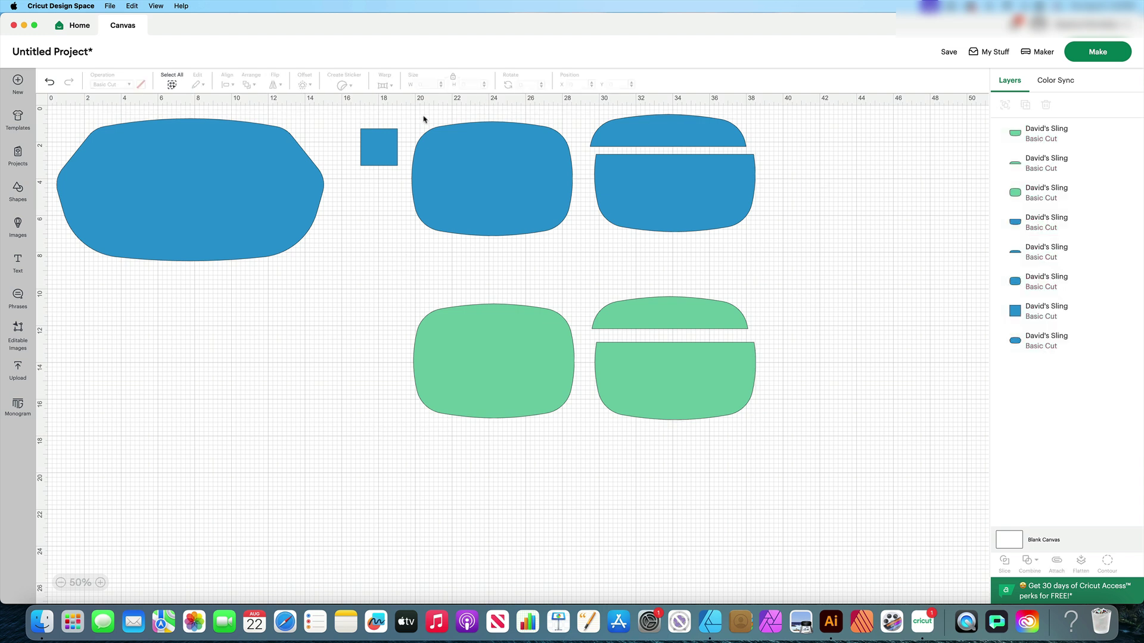
click(375, 146)
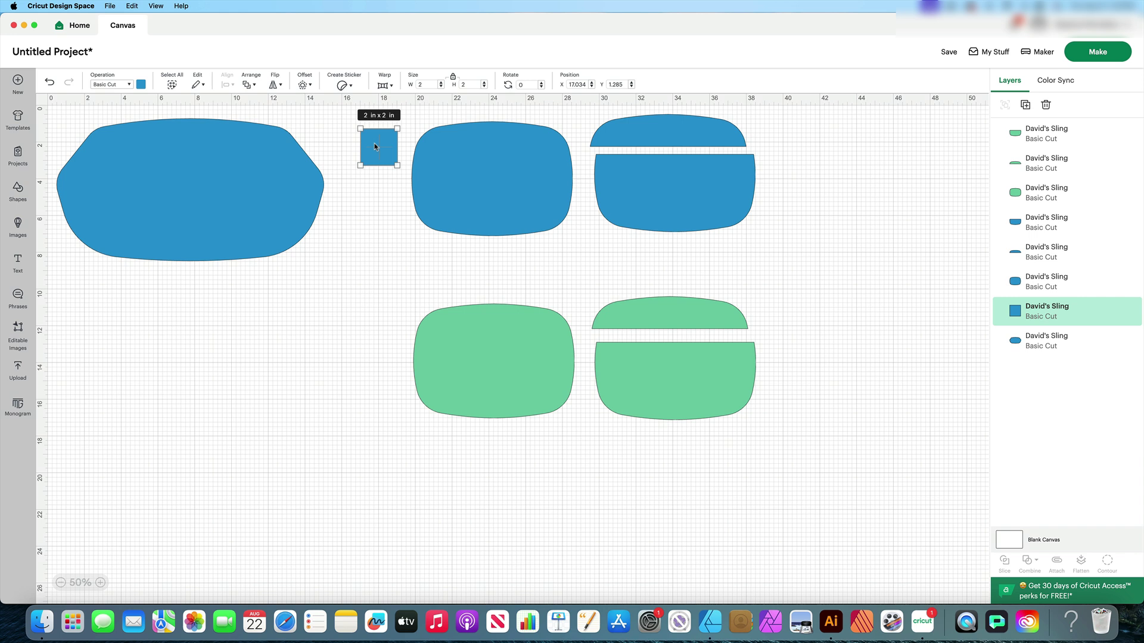
click(953, 6)
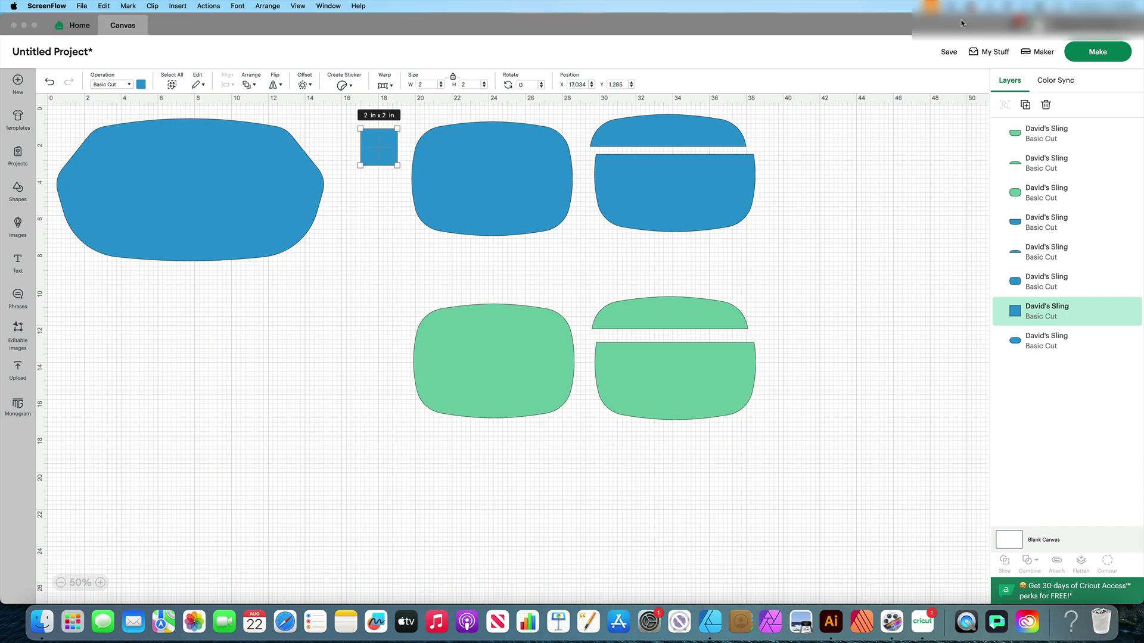